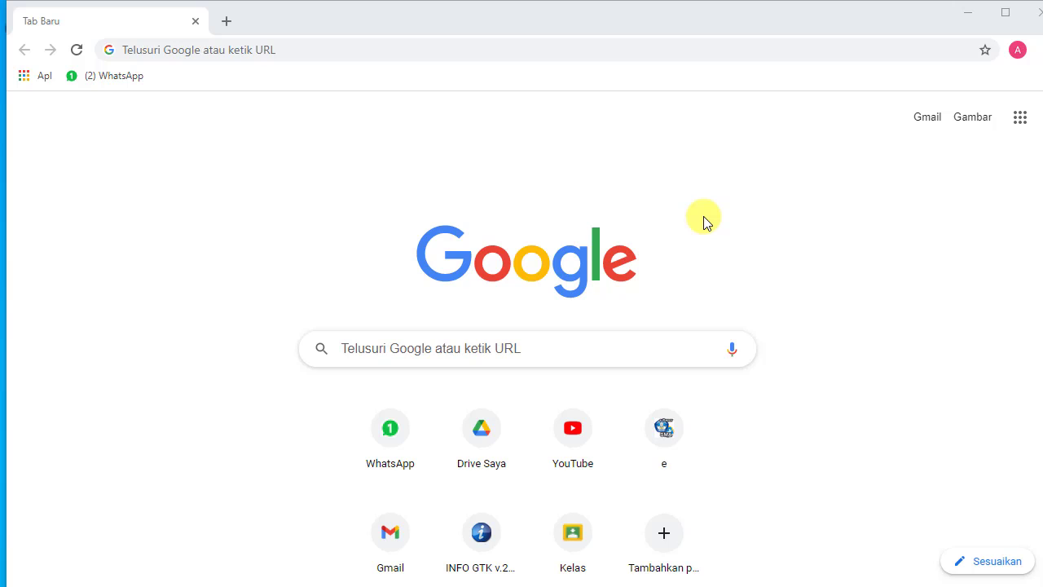
# Open Google Sites from Google's full list of products.
pyautogui.click(1021, 117)
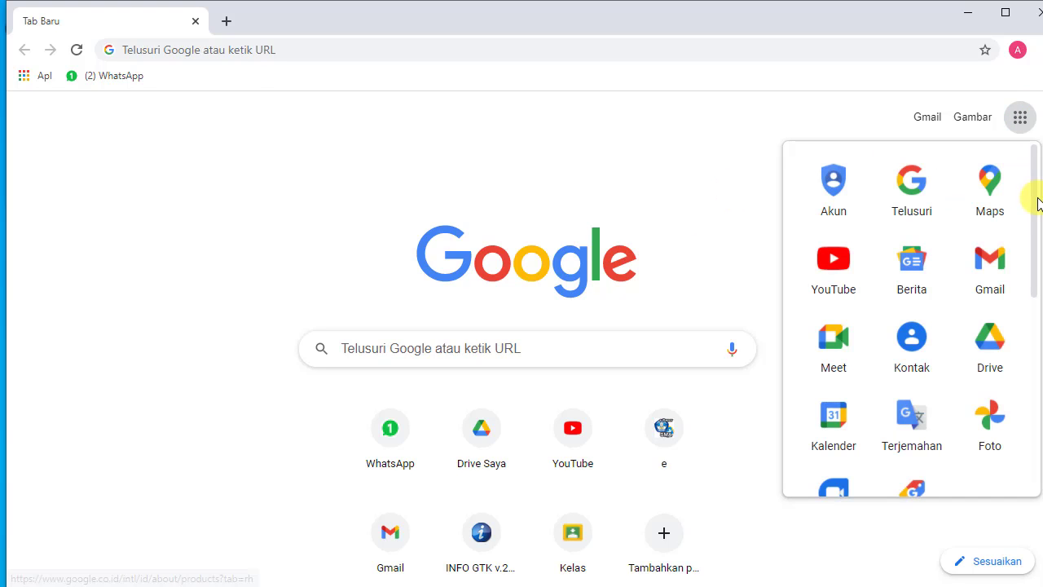
pyautogui.moveTo(1039, 202); pyautogui.dragTo(1032, 435)
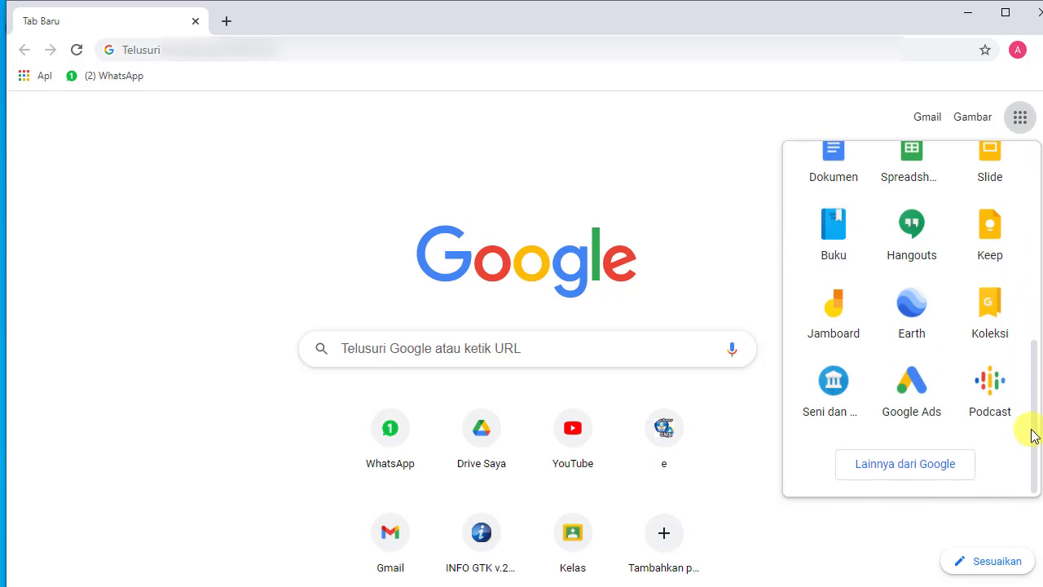
pyautogui.click(923, 467)
pyautogui.click(976, 80)
pyautogui.scroll(-20, 1034, 87)
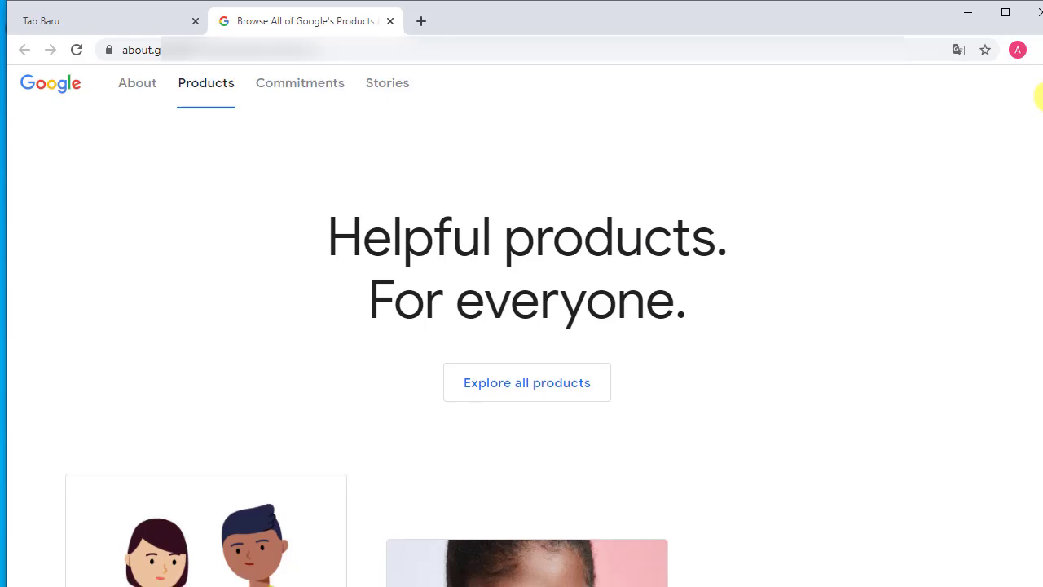
pyautogui.scroll(-18, 391, 435)
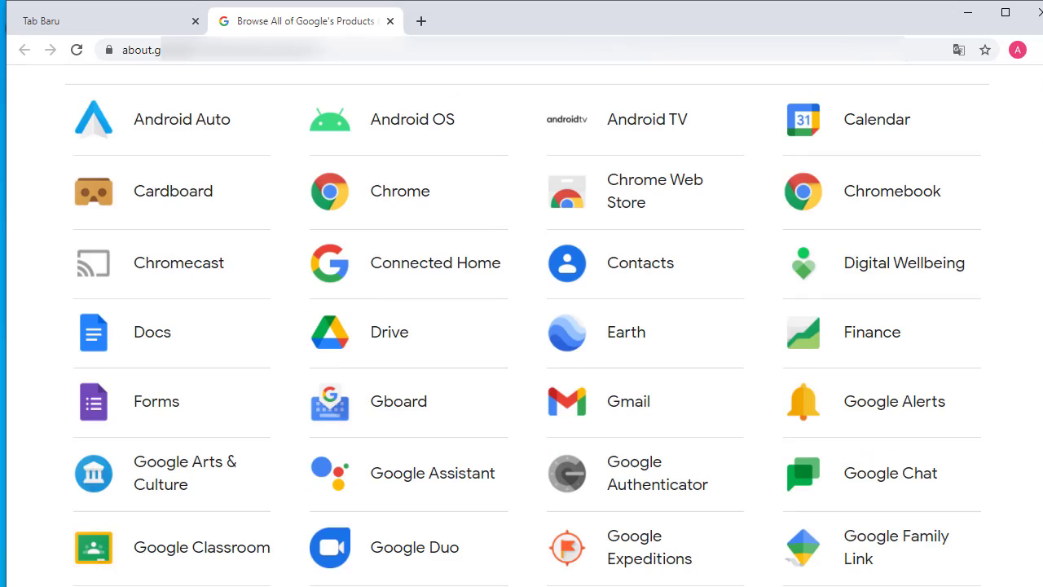
pyautogui.click(391, 435)
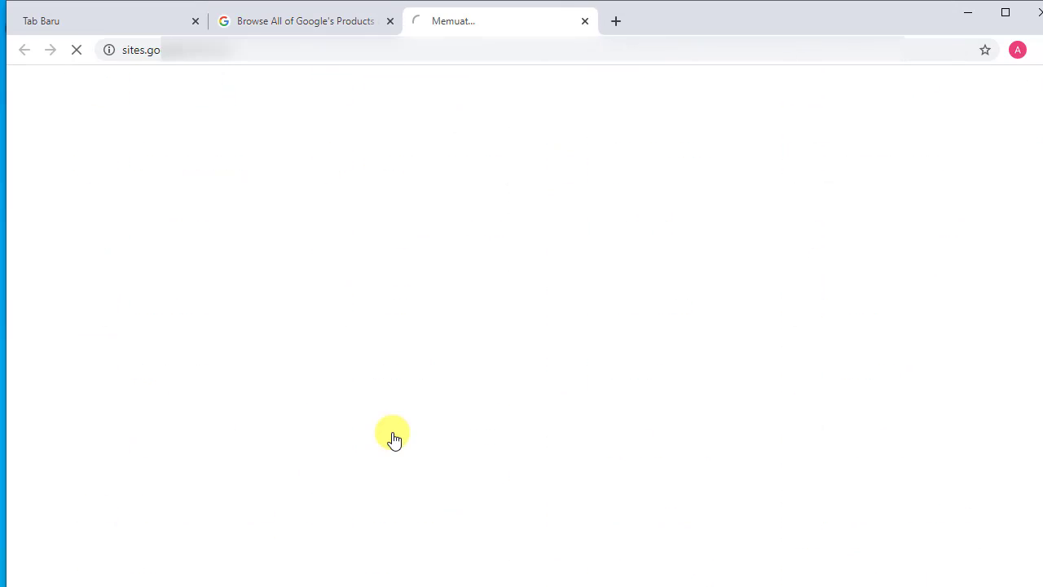
# Go to sites.google.com in a new browser tab.
pyautogui.click(612, 23)
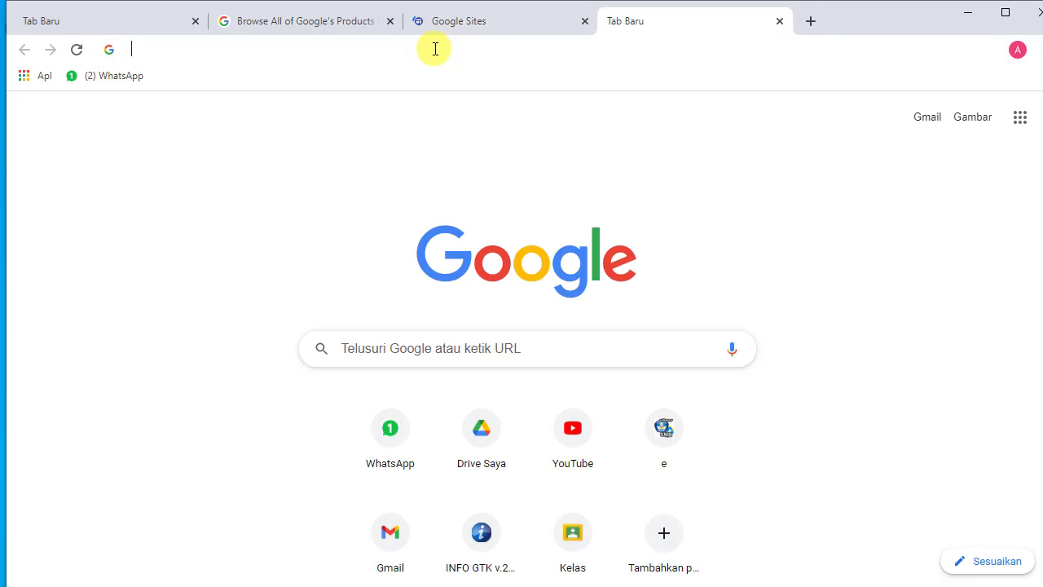
pyautogui.write('sites.')
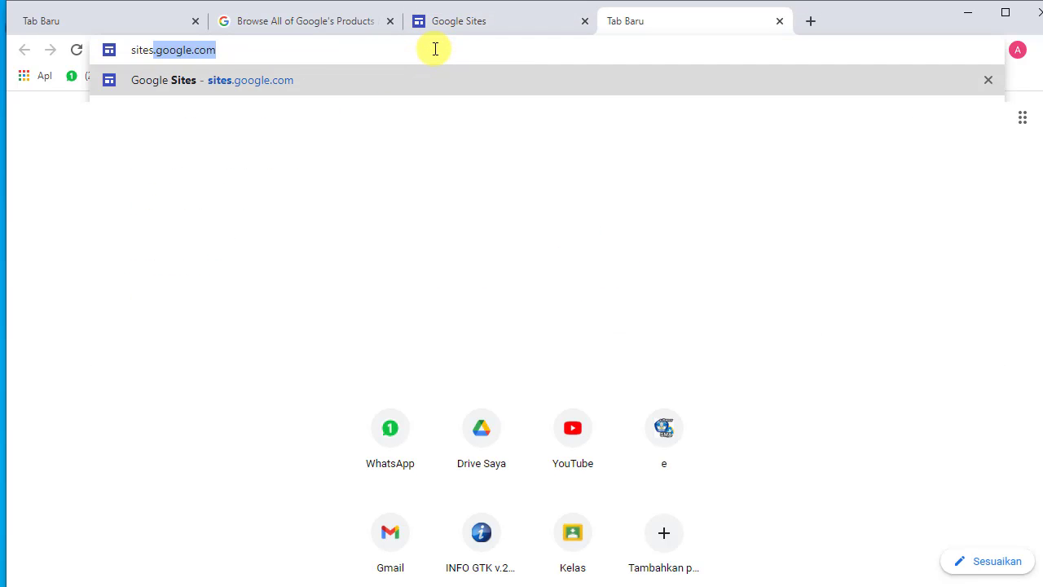
pyautogui.press('Return')
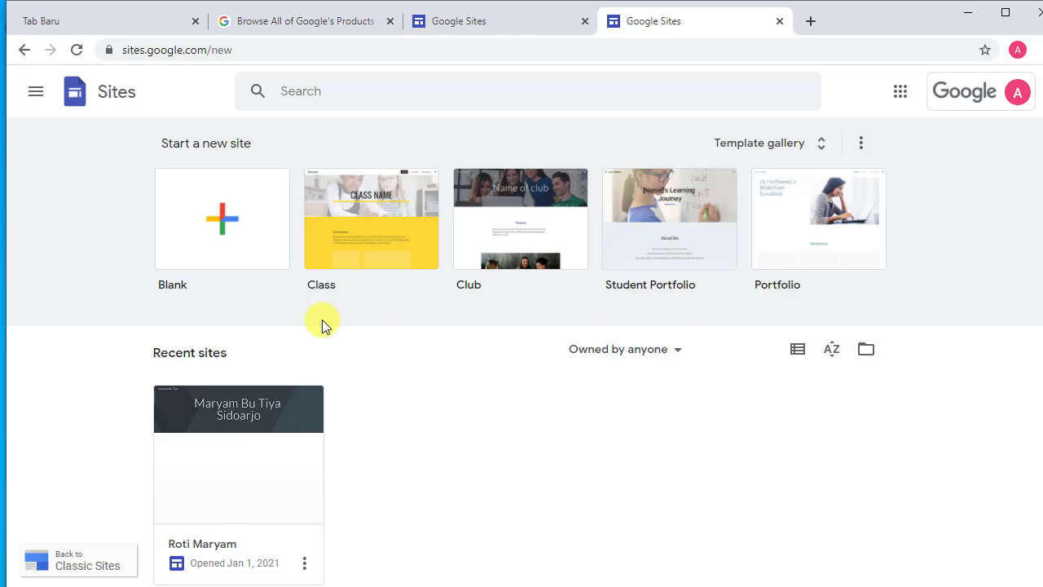
# Create a blank site and name it "SMA Progresif Bumi Shalawat".
pyautogui.click(230, 233)
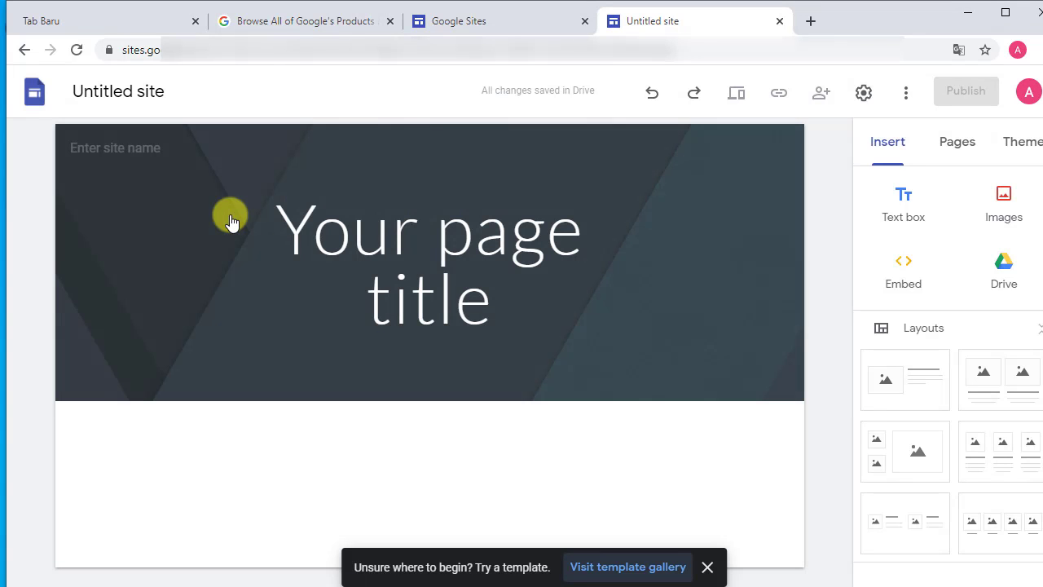
pyautogui.click(108, 94)
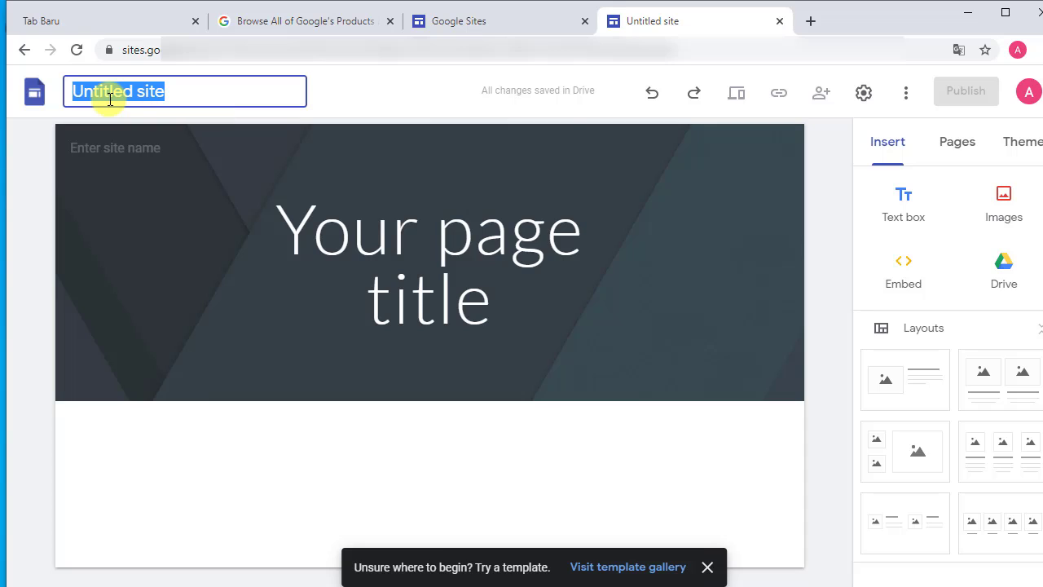
pyautogui.write('SMA Progresif Bumi Shalawat')
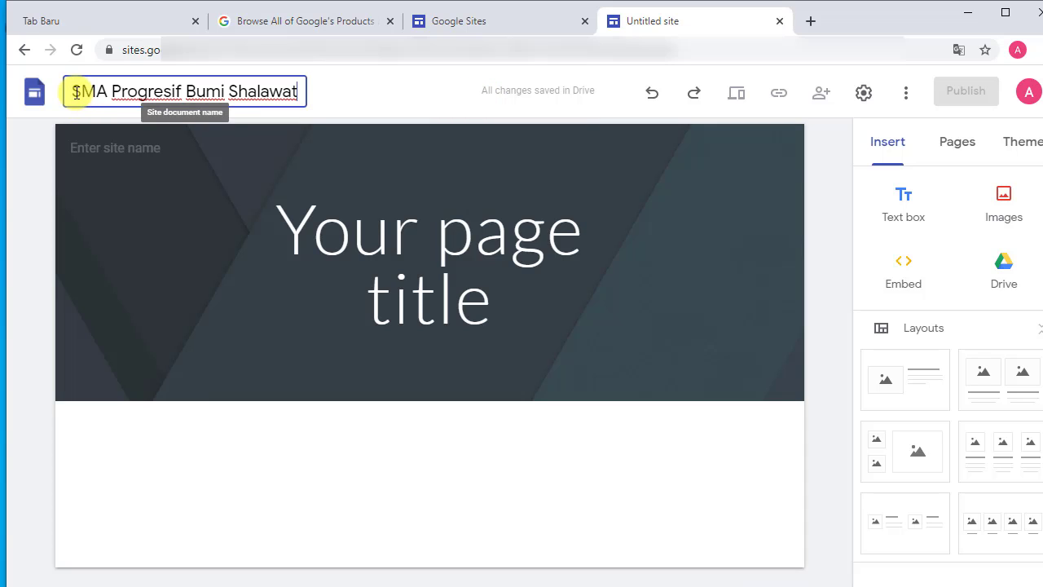
pyautogui.click(826, 383)
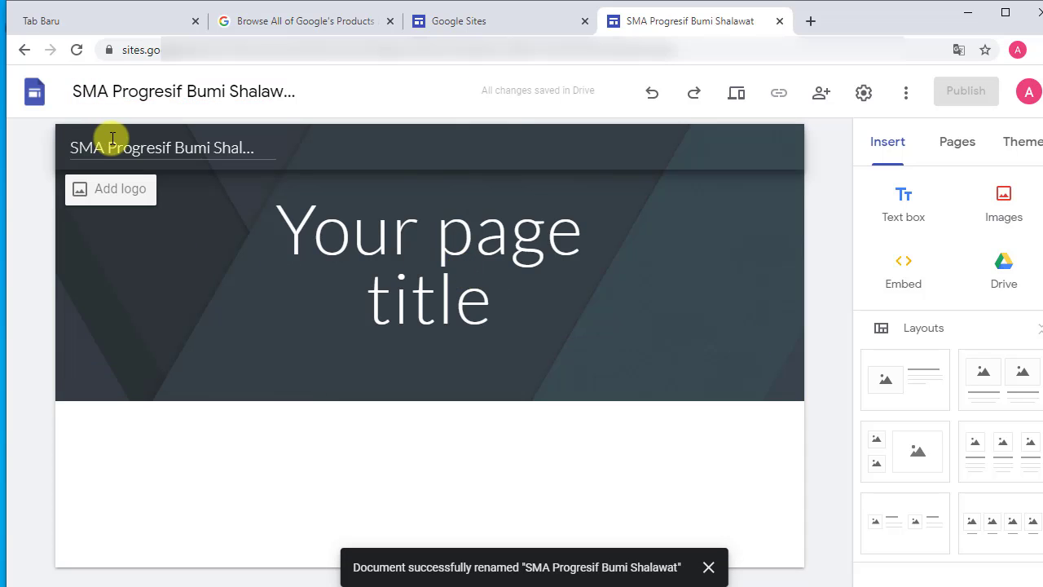
# Upload "logo smasif.jpg" from the Downloads folder as the site's logo and close the settings.
pyautogui.click(79, 192)
pyautogui.click(514, 320)
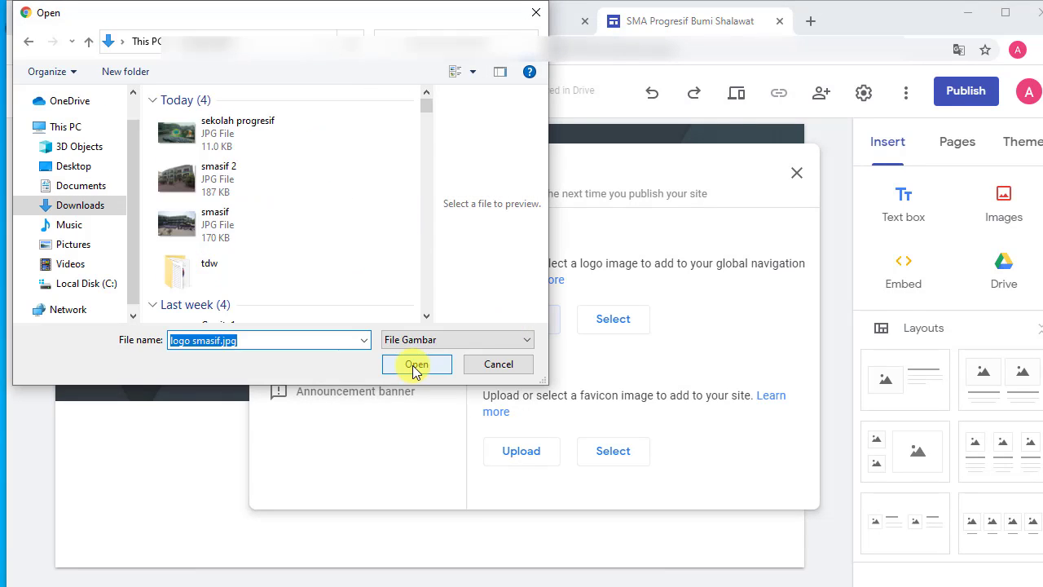
pyautogui.click(415, 365)
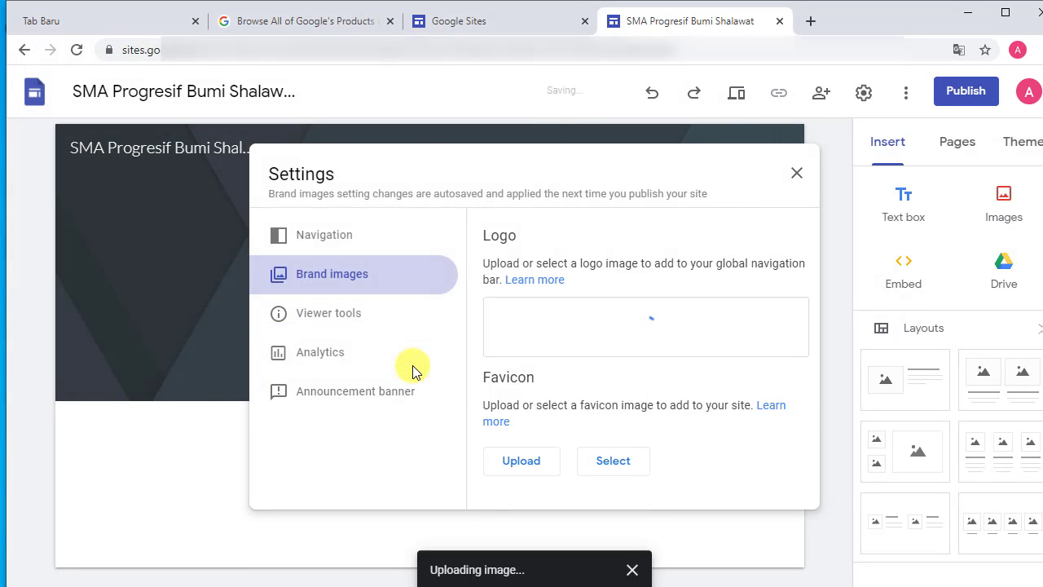
pyautogui.click(796, 173)
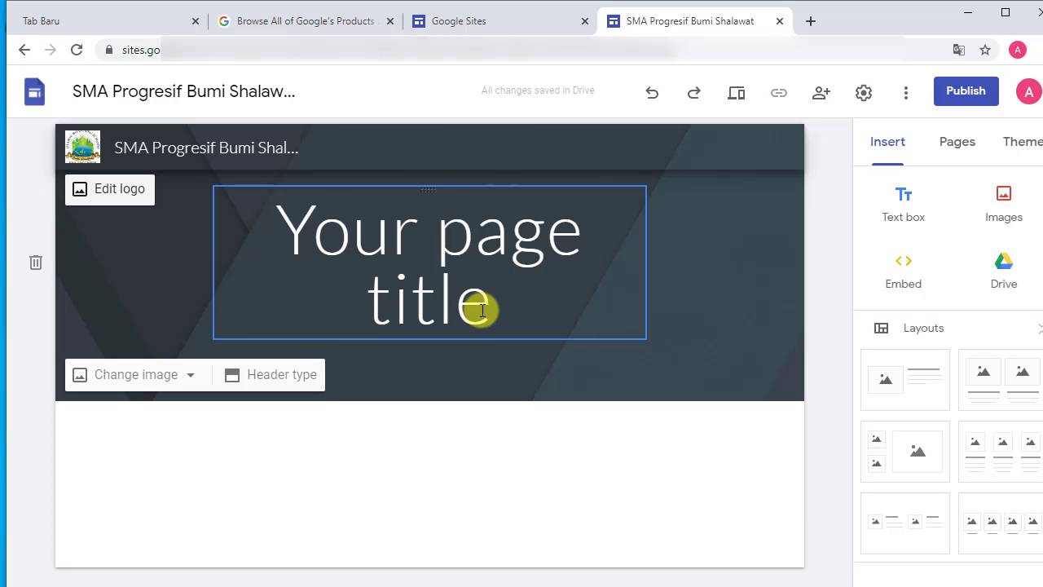
# Replace the page title in the header with "SMA Progresif Bumi Shalawat" in bold and widen its text box.
pyautogui.tripleClick(459, 284)
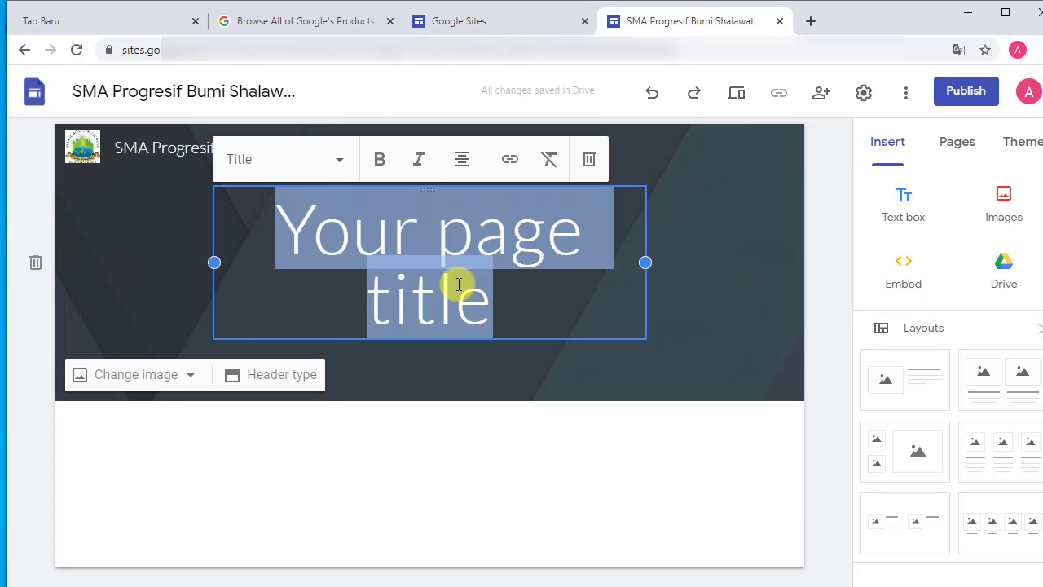
pyautogui.write('SMA Progresif Bumi h')
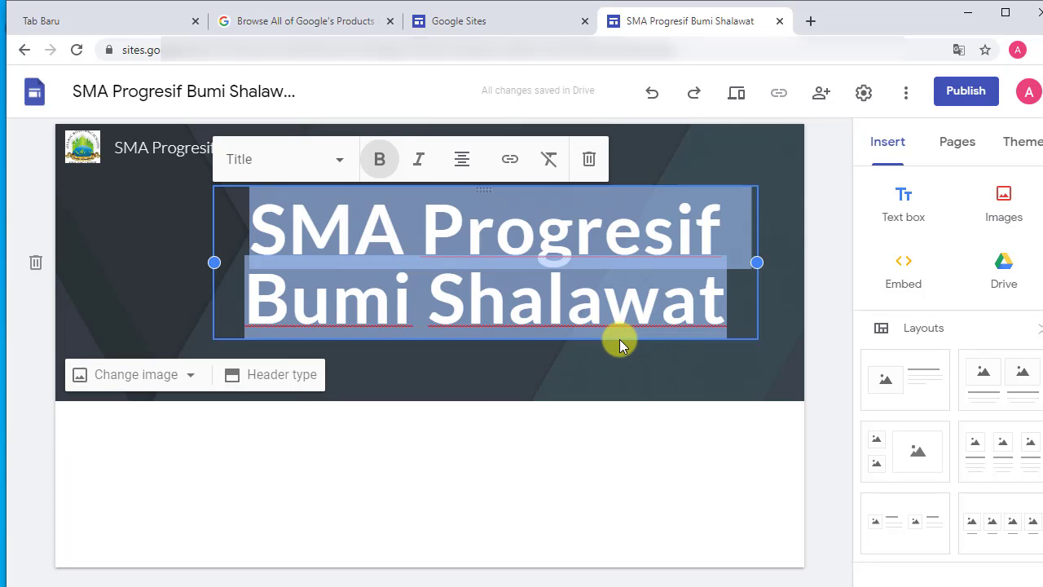
pyautogui.click(617, 342)
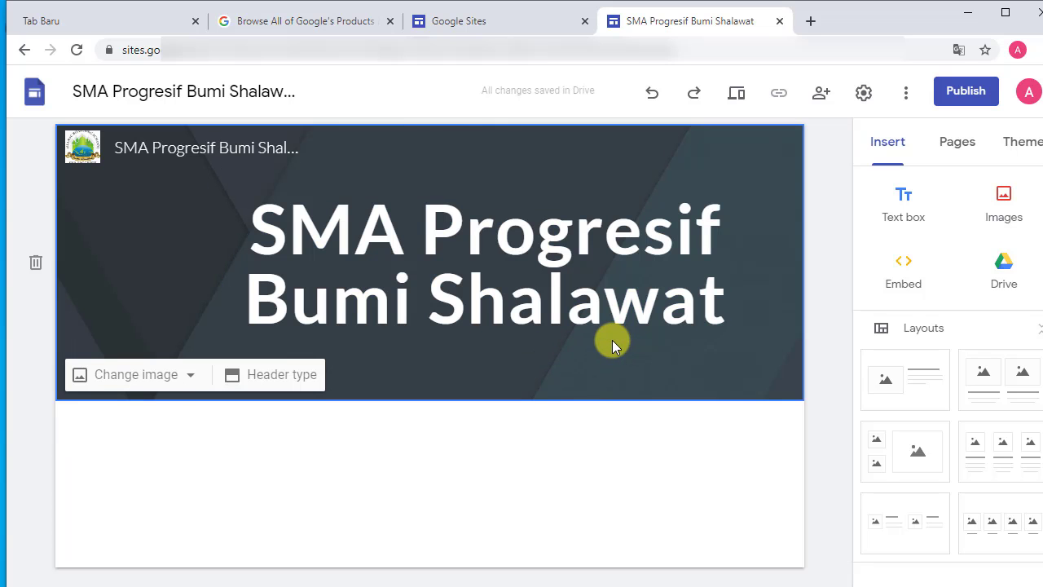
pyautogui.click(653, 337)
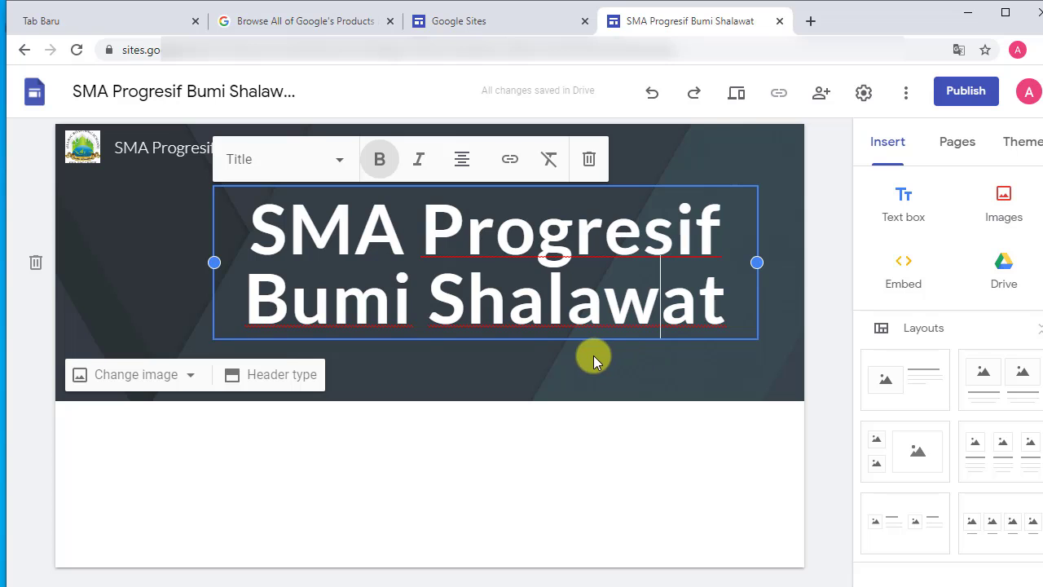
# Try the Aristotle, Diplomat and Vision themes on the site.
pyautogui.click(1018, 141)
pyautogui.click(959, 341)
pyautogui.click(980, 484)
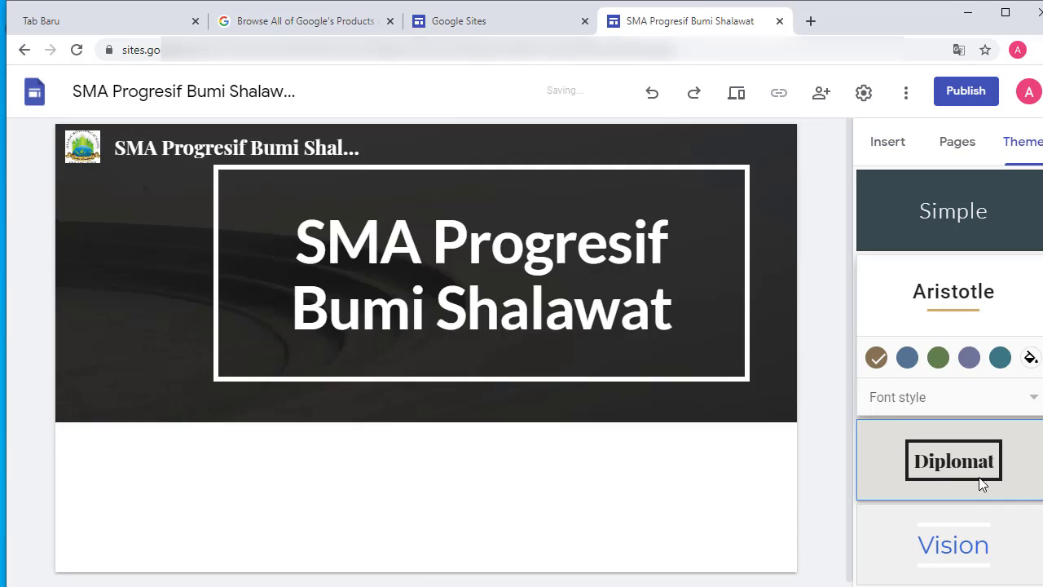
pyautogui.click(984, 548)
pyautogui.scroll(-3, 987, 552)
pyautogui.click(989, 555)
pyautogui.scroll(3, 978, 488)
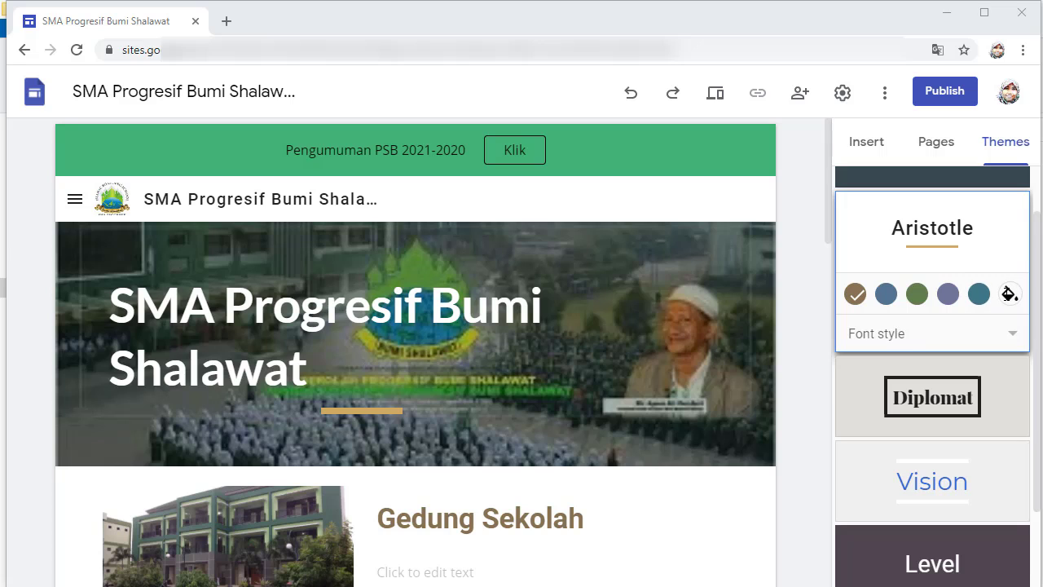
# Set the Aristotle theme's colour to green and its font style to Classic.
pyautogui.click(1008, 294)
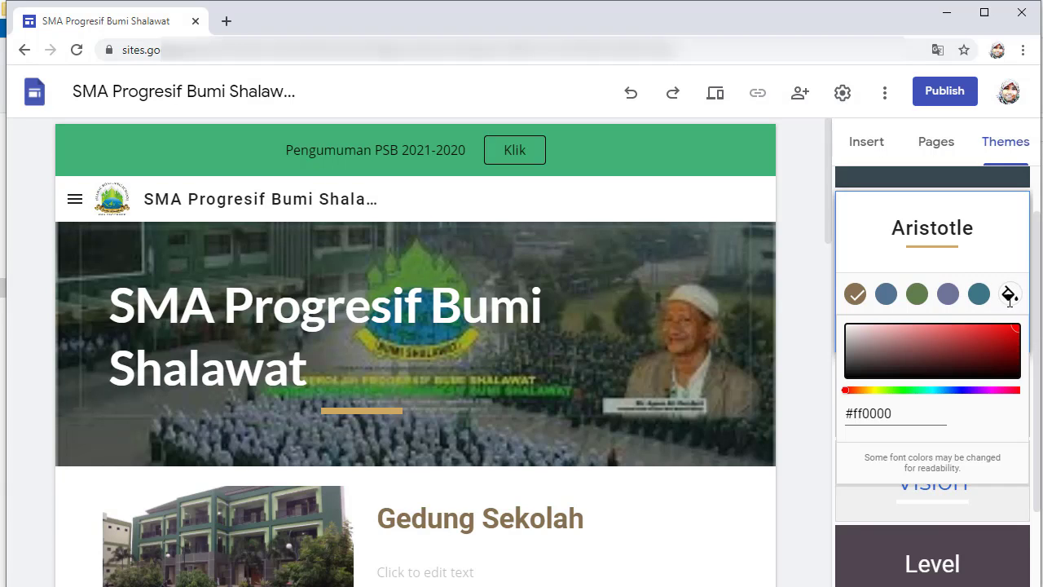
pyautogui.click(905, 391)
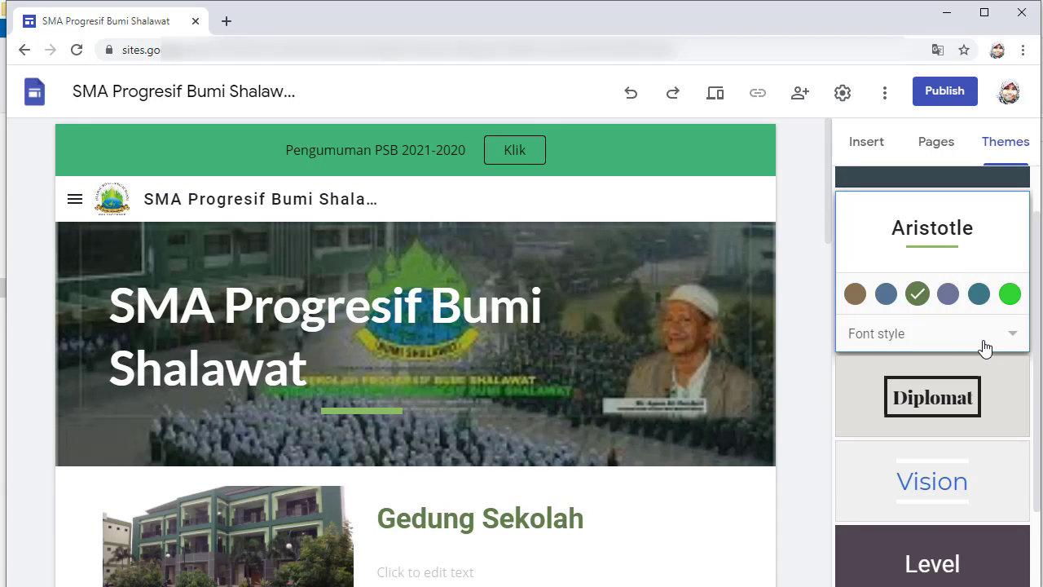
pyautogui.click(985, 348)
pyautogui.click(915, 379)
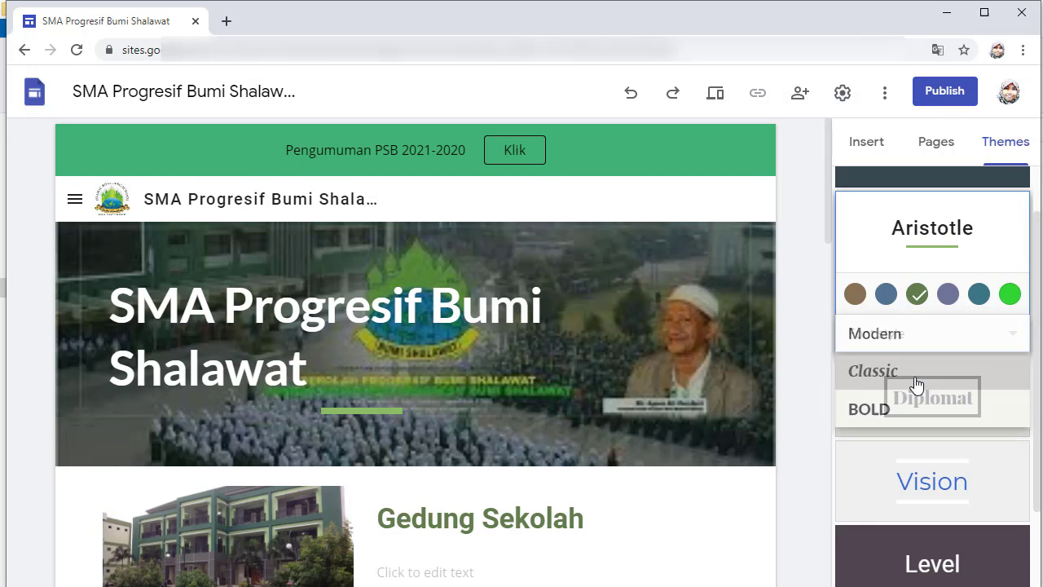
# Give the calendar and map section the Emphasis 1 background, then switch it to Emphasis 2.
pyautogui.moveTo(830, 208); pyautogui.dragTo(828, 360)
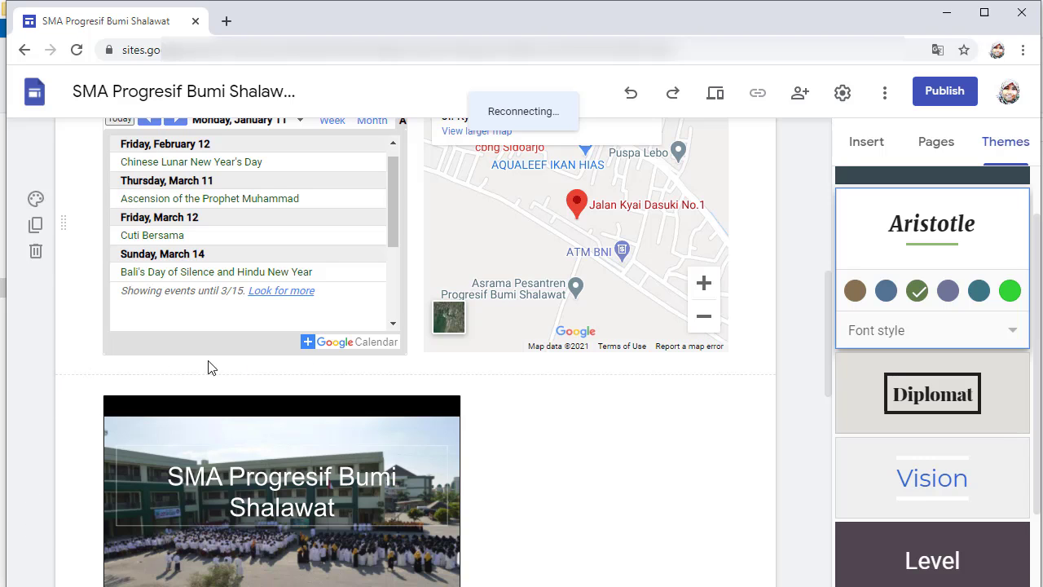
pyautogui.click(35, 200)
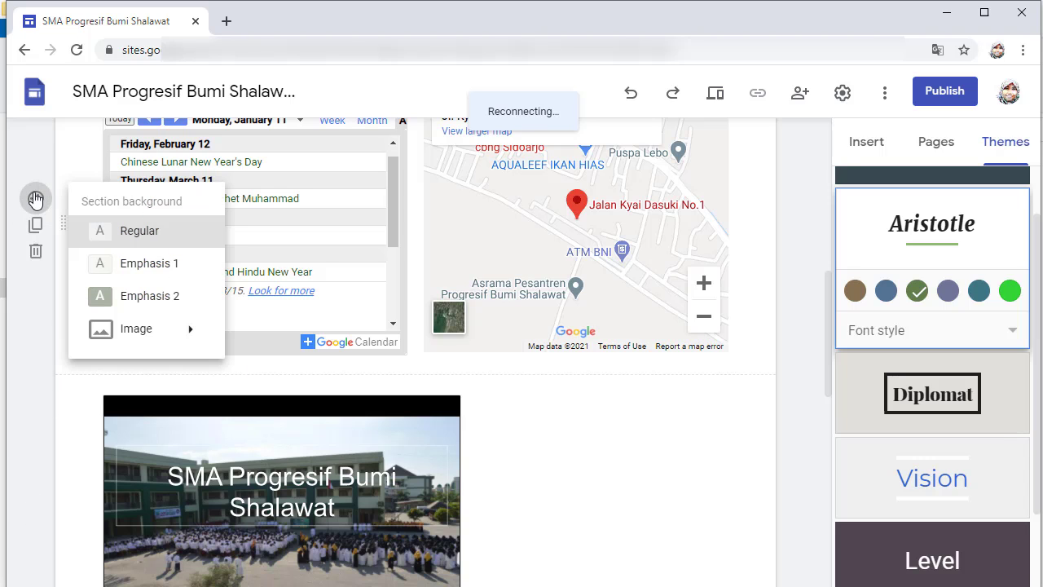
pyautogui.click(136, 263)
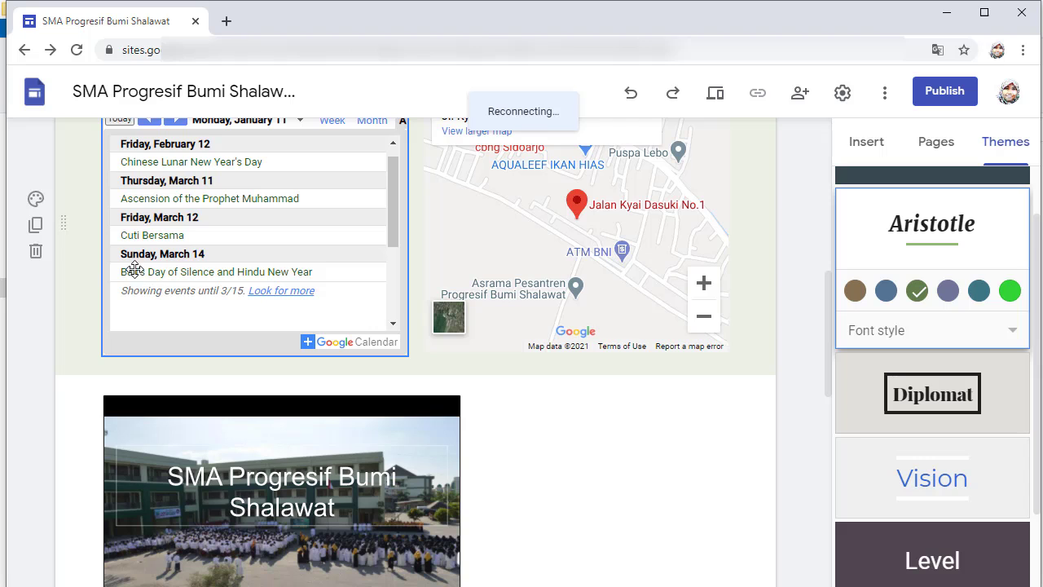
pyautogui.click(35, 199)
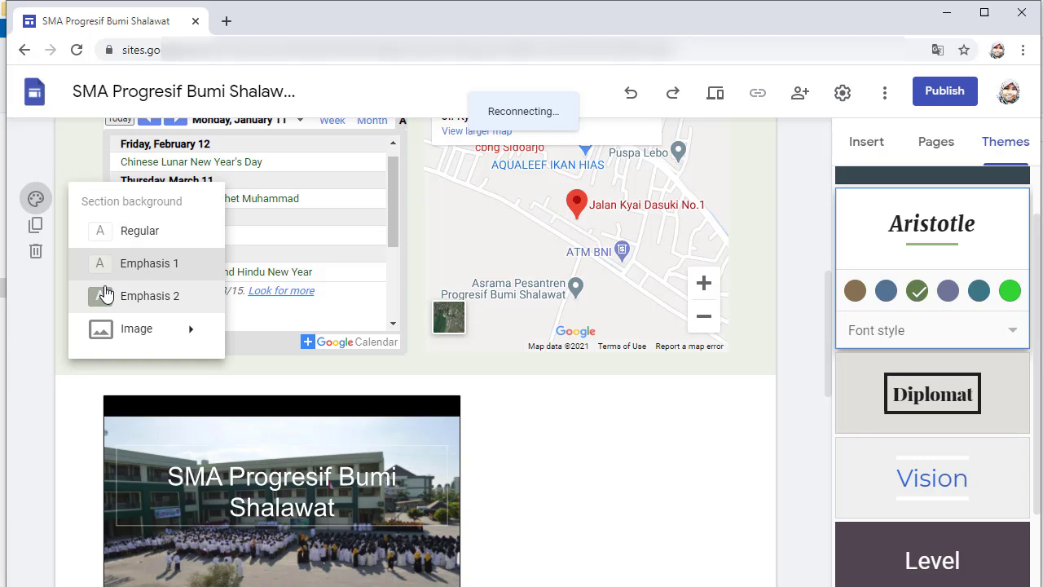
pyautogui.click(106, 294)
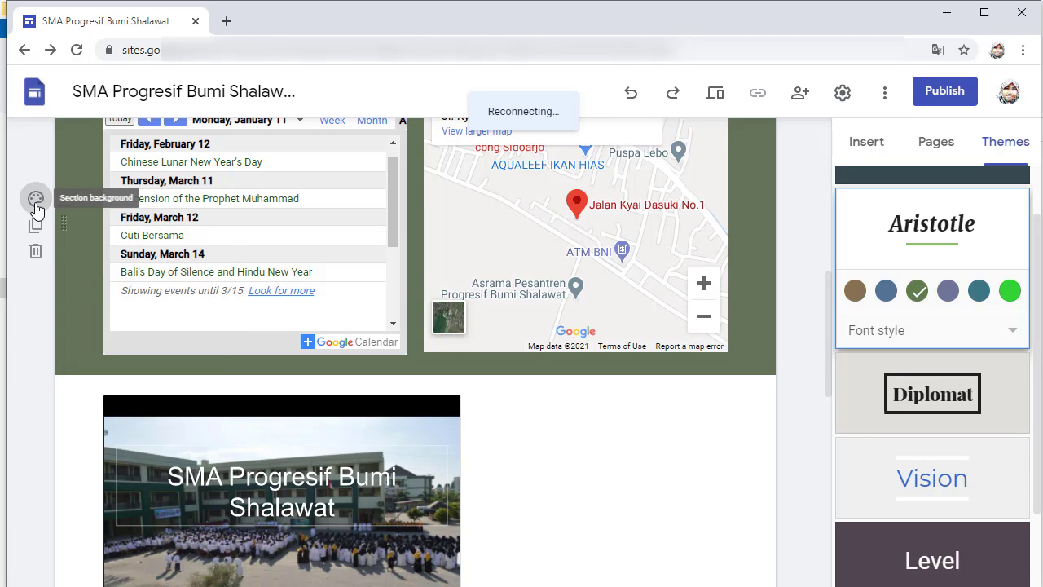
pyautogui.click(35, 202)
pyautogui.moveTo(170, 328)
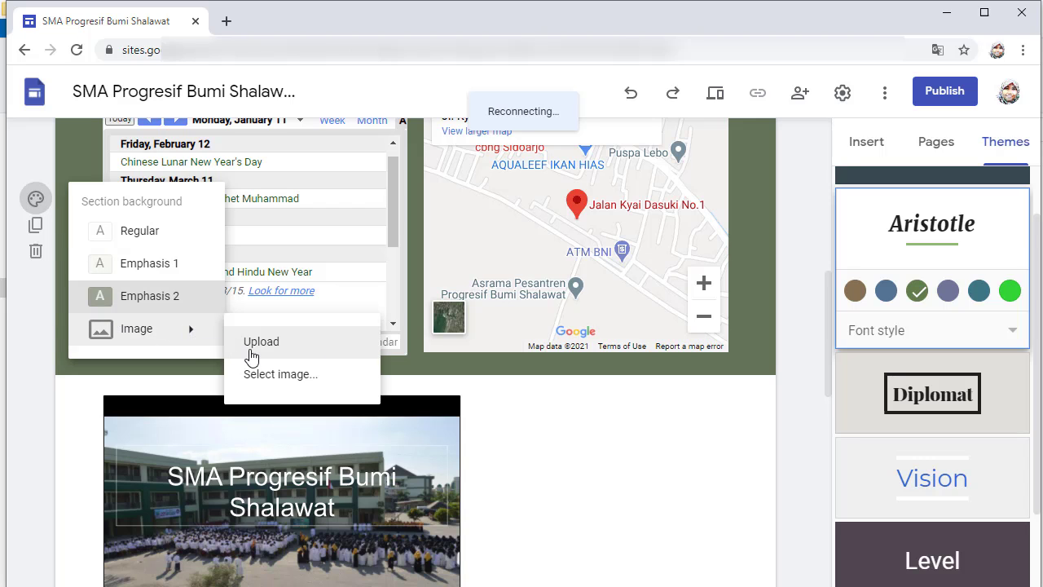
pyautogui.click(699, 361)
pyautogui.moveTo(826, 373); pyautogui.dragTo(823, 337)
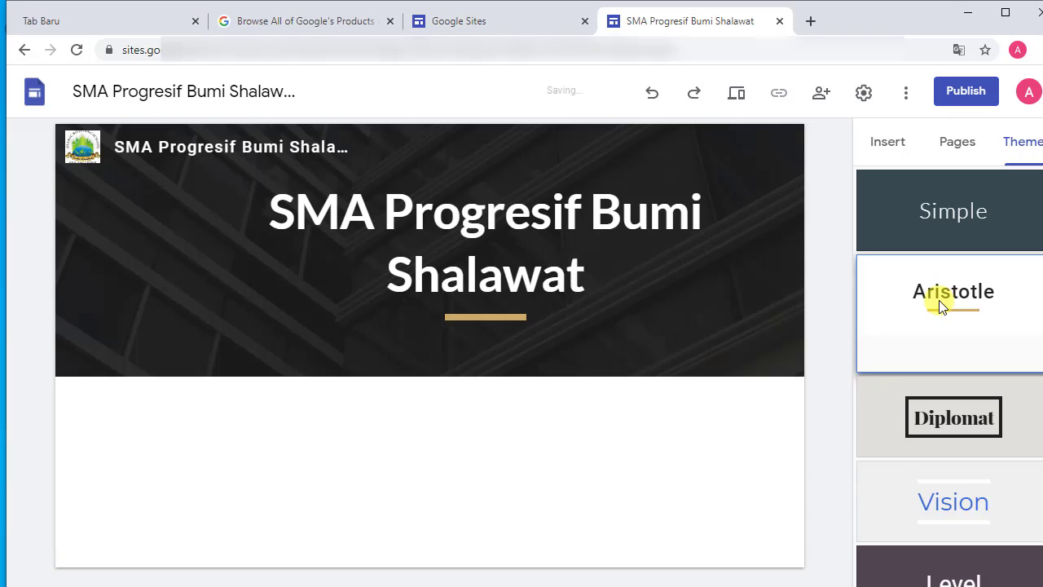
# Apply the Aristotle theme to the new site and upload the "sekolah progresif" picture as the header image.
pyautogui.click(939, 296)
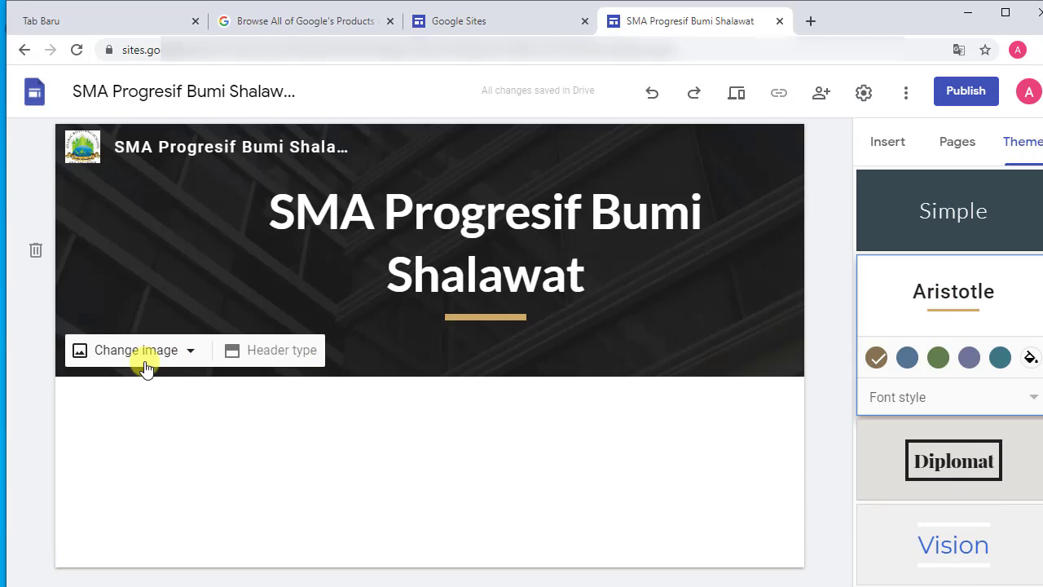
pyautogui.click(184, 355)
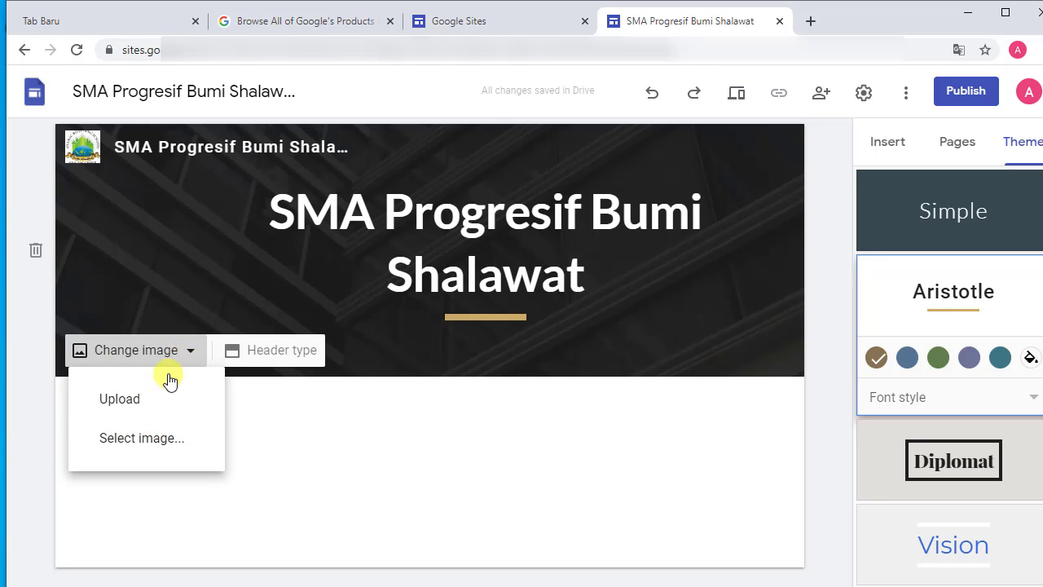
pyautogui.click(149, 398)
pyautogui.click(289, 120)
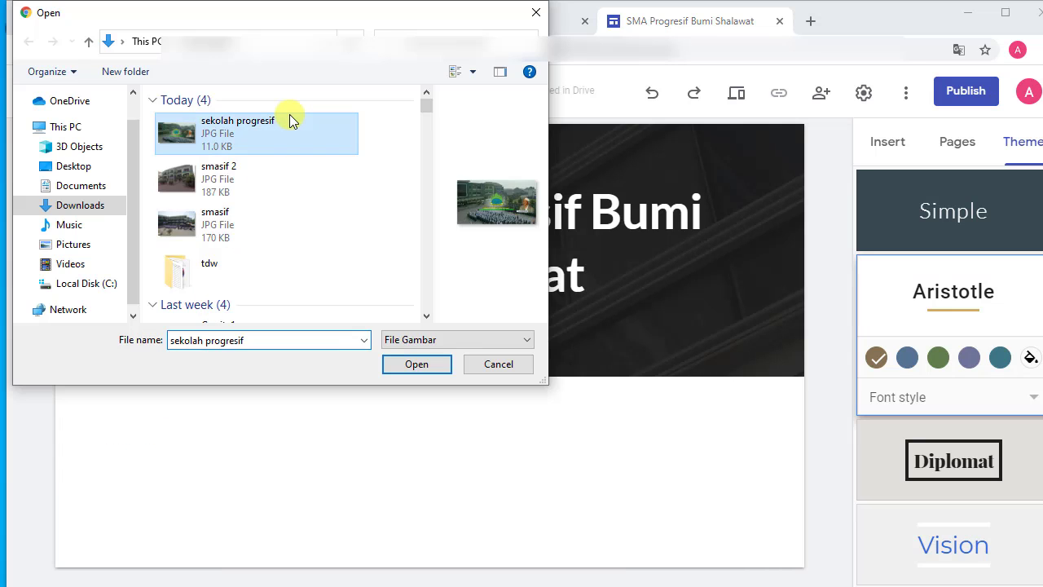
pyautogui.doubleClick(289, 119)
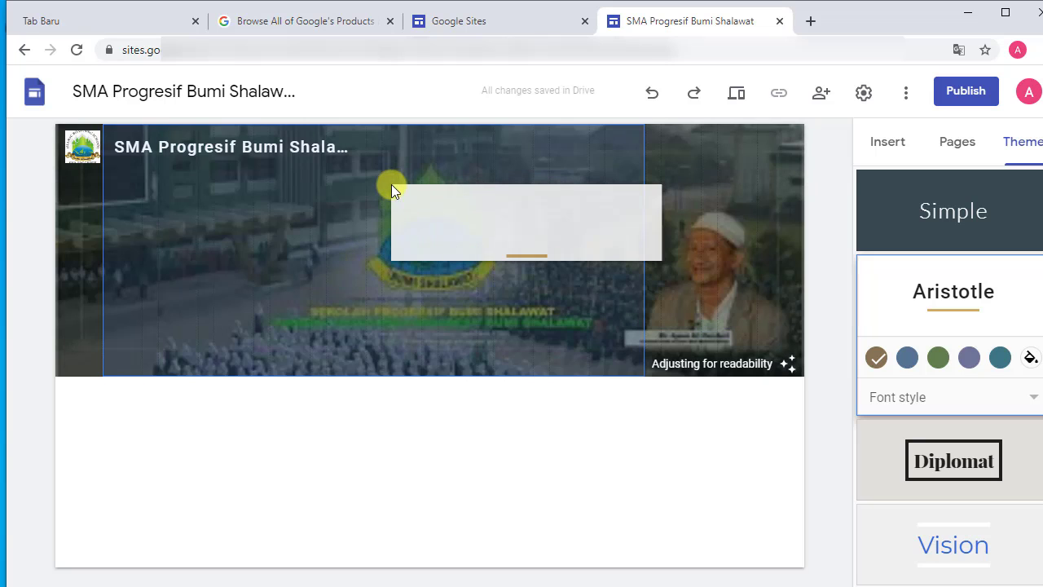
# Left-align the title text "SMA Progresif Bumi Shalawat" in the header.
pyautogui.tripleClick(420, 188)
pyautogui.click(350, 147)
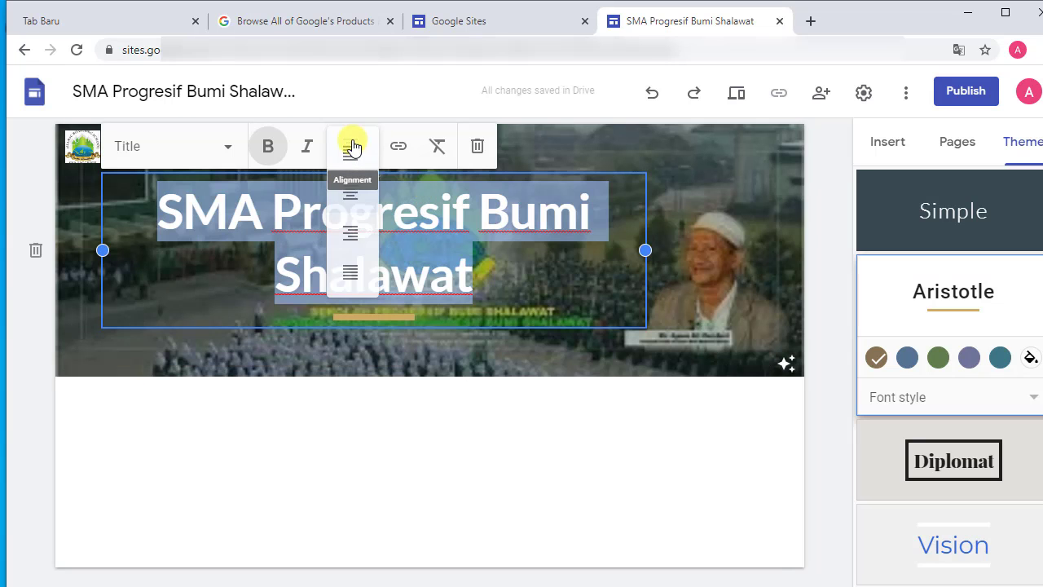
pyautogui.click(348, 153)
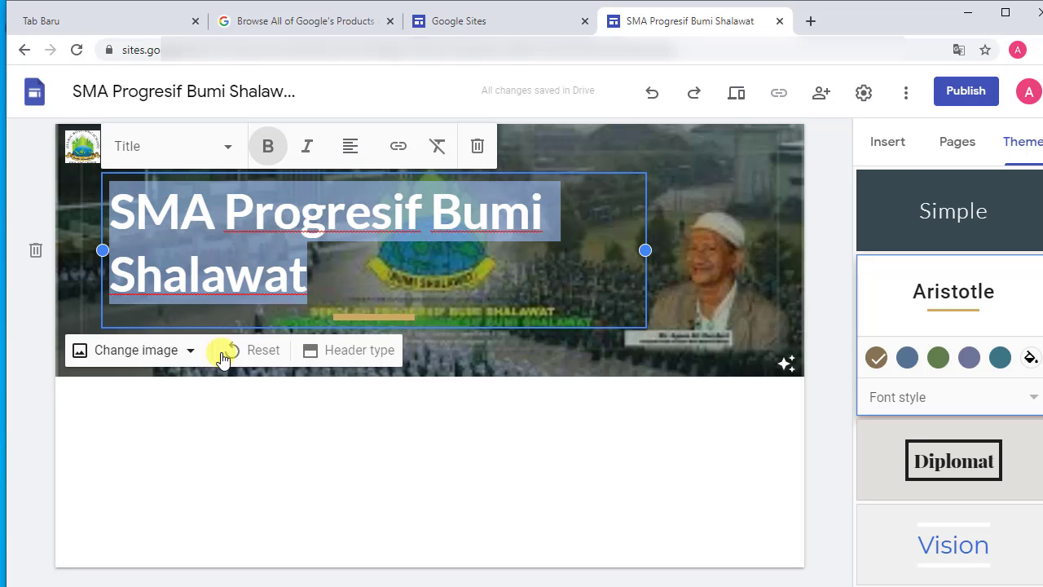
# Try the Large banner and Cover header types, then return the header to Banner.
pyautogui.click(324, 351)
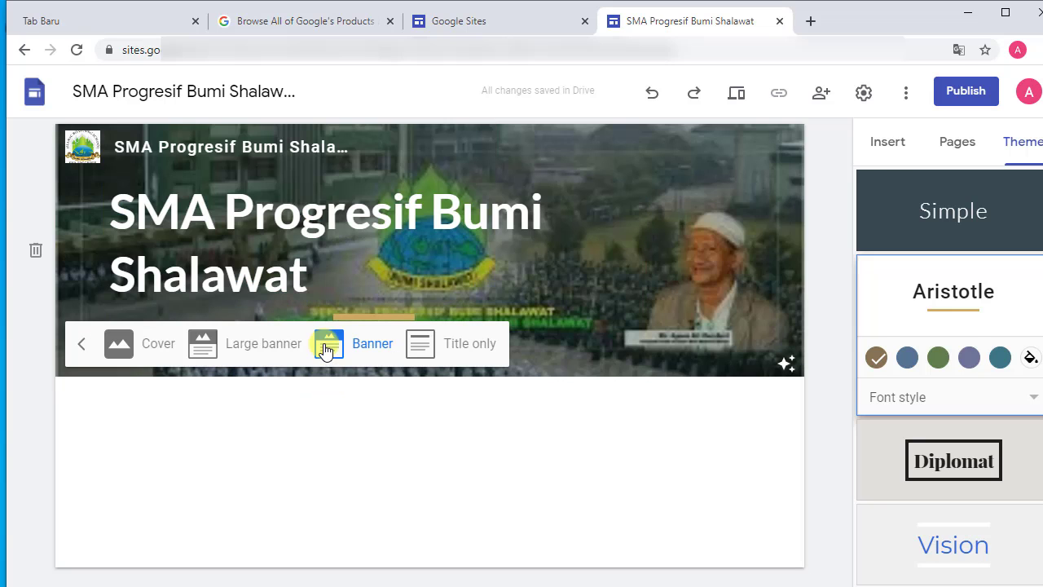
pyautogui.click(261, 345)
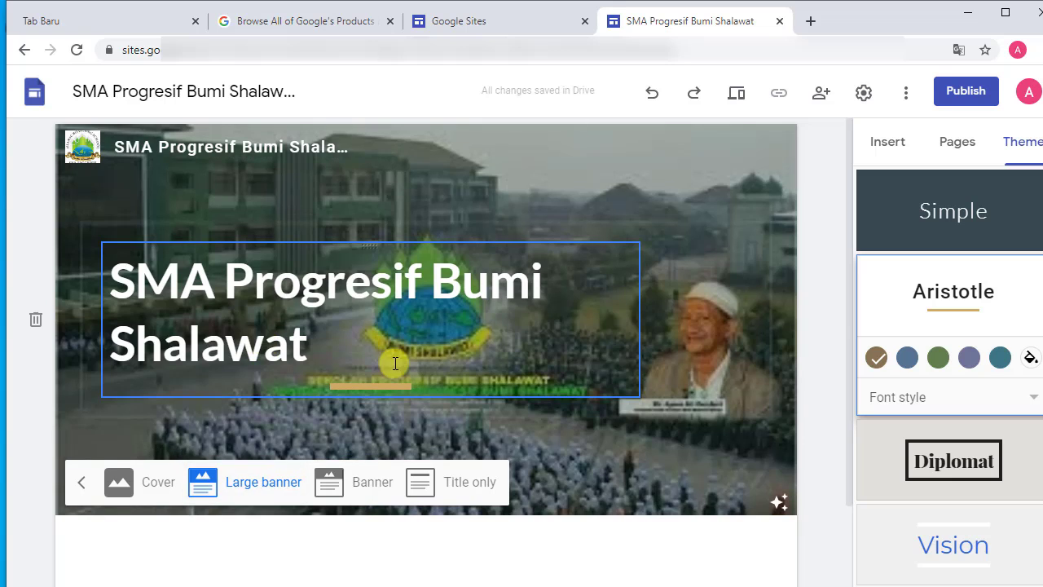
pyautogui.click(156, 482)
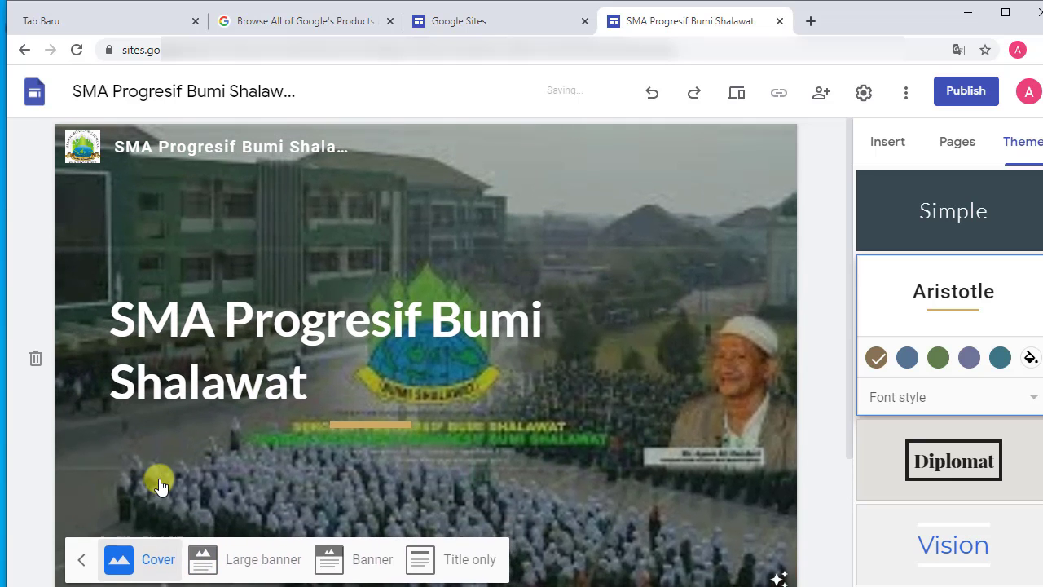
pyautogui.moveTo(848, 284); pyautogui.dragTo(848, 317)
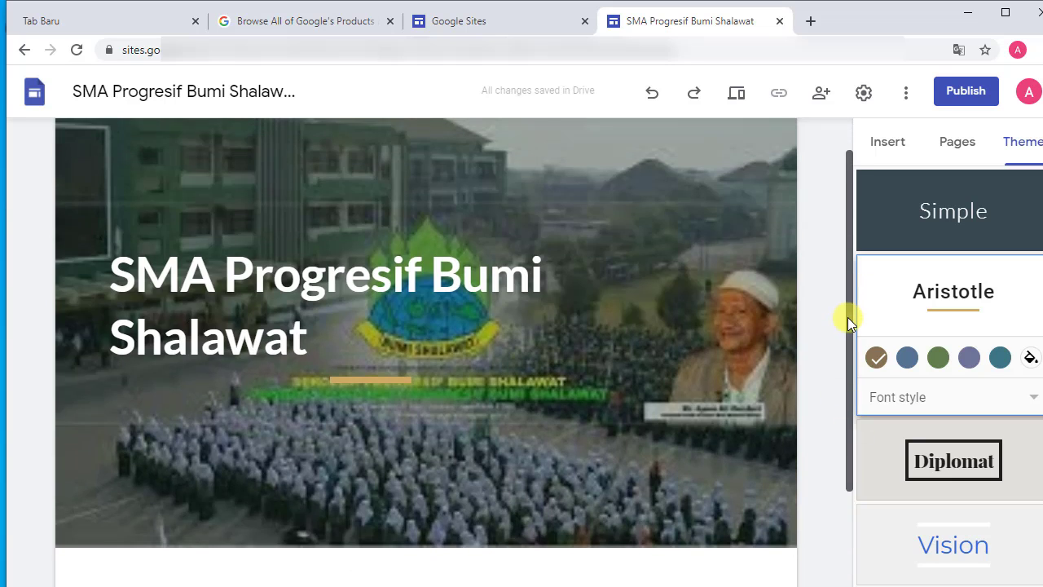
pyautogui.click(420, 516)
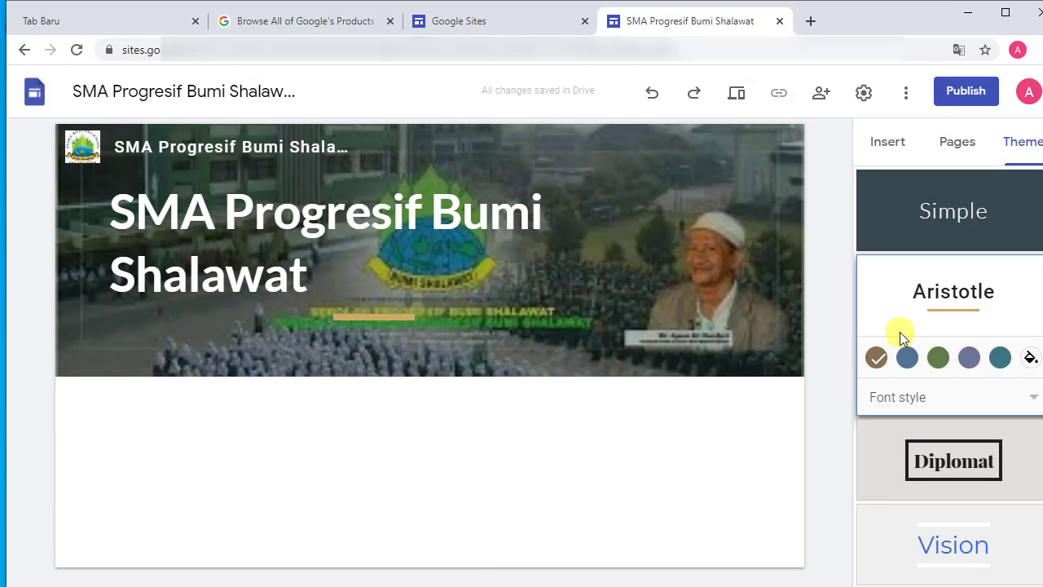
# Upload the "smasif" picture into a new section below the header and enlarge it to about half the page width.
pyautogui.click(888, 142)
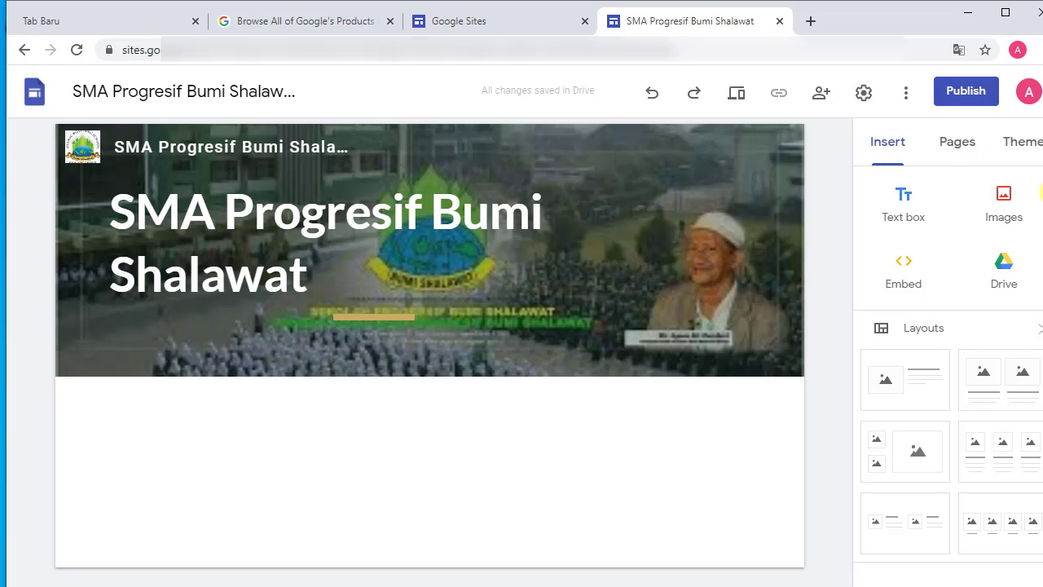
pyautogui.moveTo(1042, 193)
pyautogui.mouseDown()
pyautogui.moveTo(1042, 211)
pyautogui.moveTo(1042, 201)
pyautogui.mouseUp()
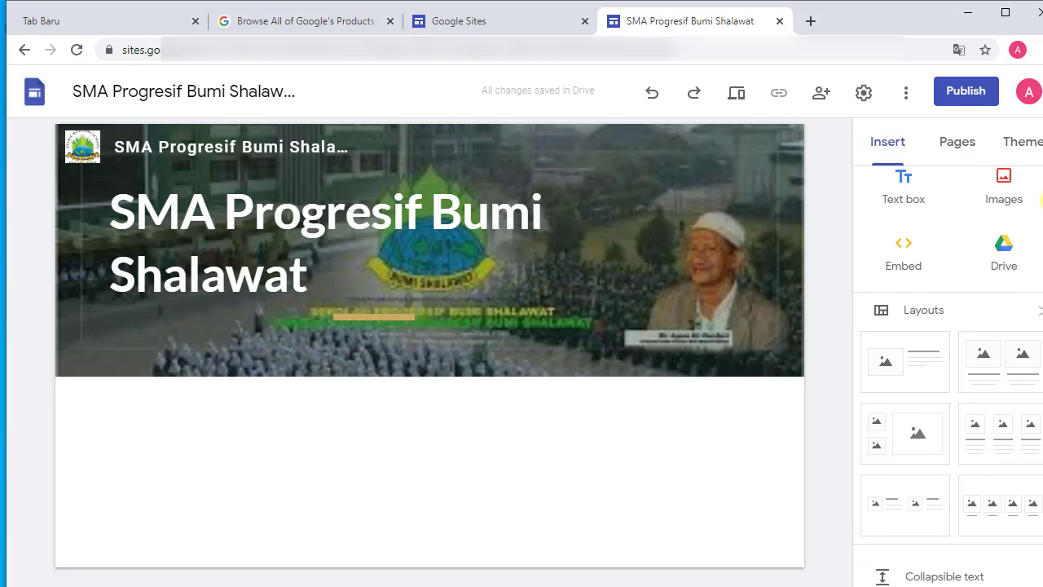
pyautogui.click(1004, 187)
pyautogui.click(977, 242)
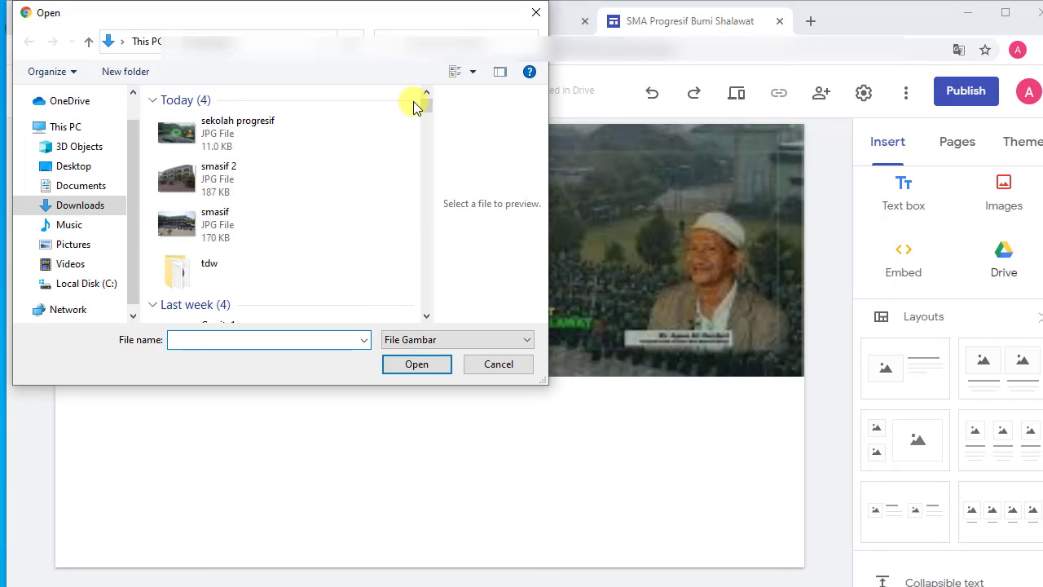
pyautogui.click(215, 216)
pyautogui.click(404, 365)
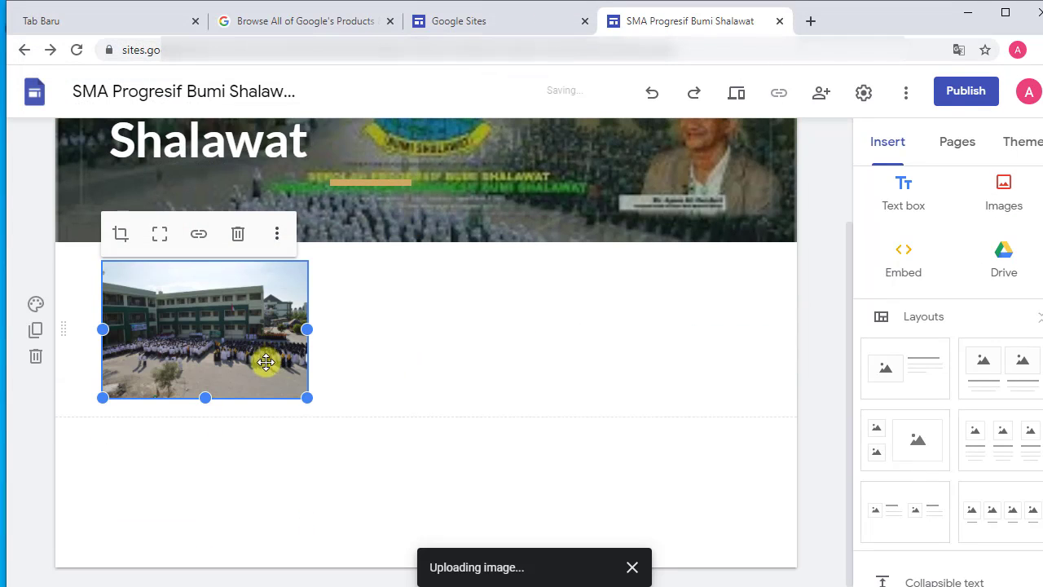
pyautogui.moveTo(306, 398); pyautogui.dragTo(394, 511)
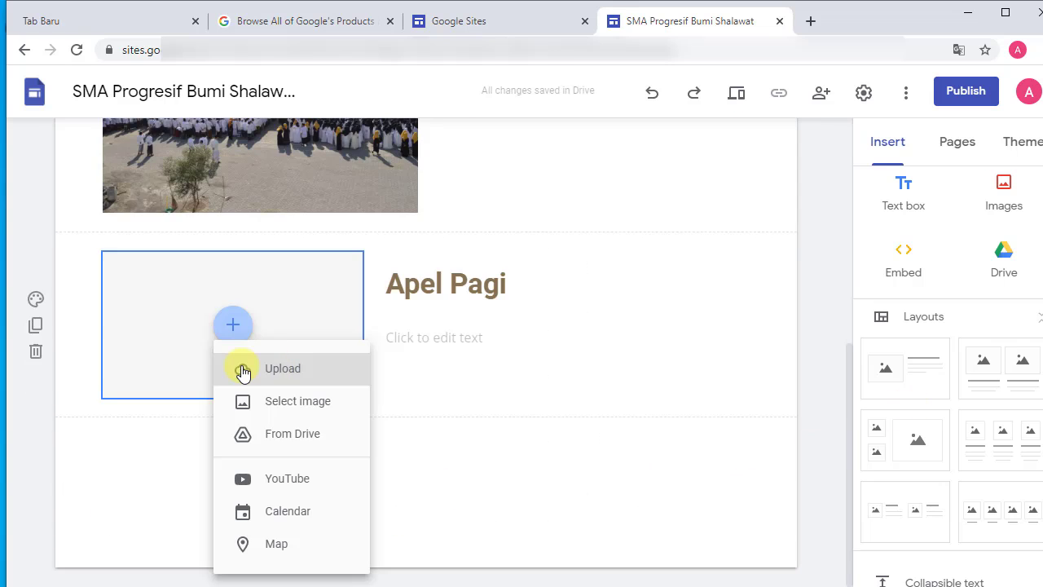
# Upload the "smasif 2" picture into the empty image placeholder of the layout and change the heading beside it to "Gedung Sekolah".
pyautogui.click(244, 367)
pyautogui.click(350, 182)
pyautogui.click(413, 366)
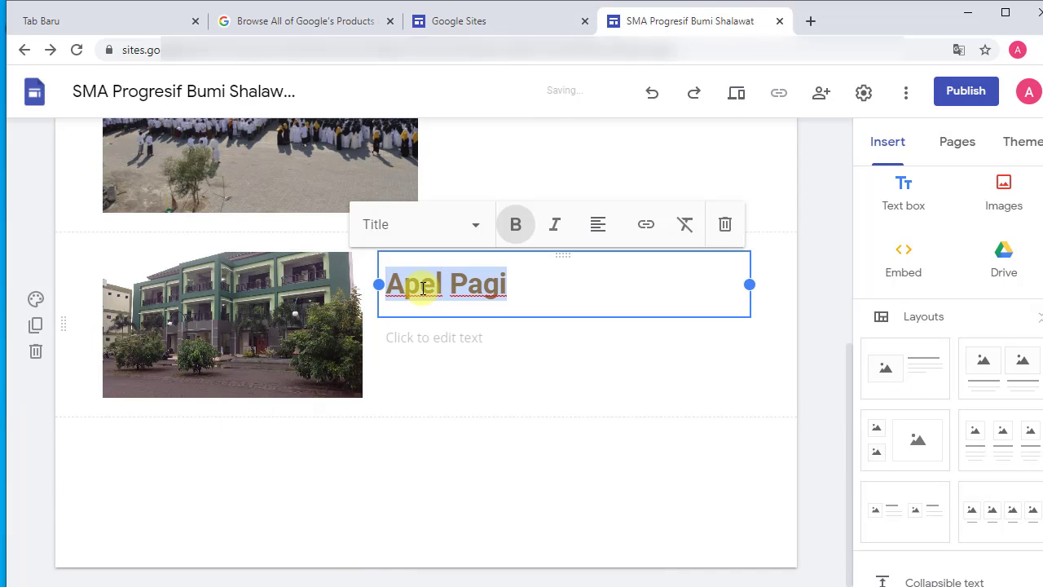
pyautogui.write('Gedung Sekolah')
pyautogui.click(494, 432)
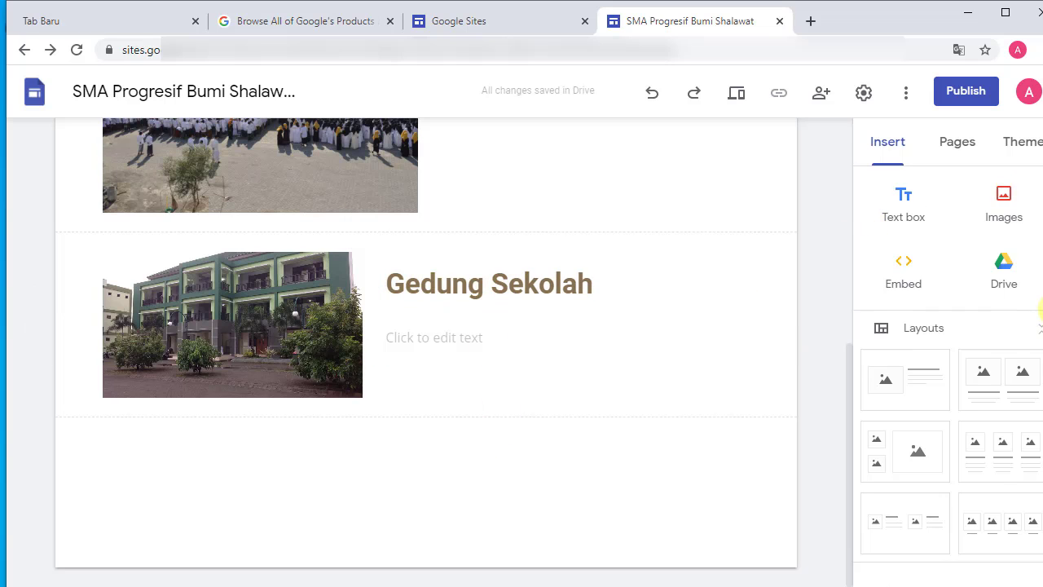
# Add the four-image row, the two small images with side text, and the two-image column layout below the Gedung Sekolah section.
pyautogui.scroll(-3, 915, 285)
pyautogui.scroll(1, 1002, 391)
pyautogui.click(988, 395)
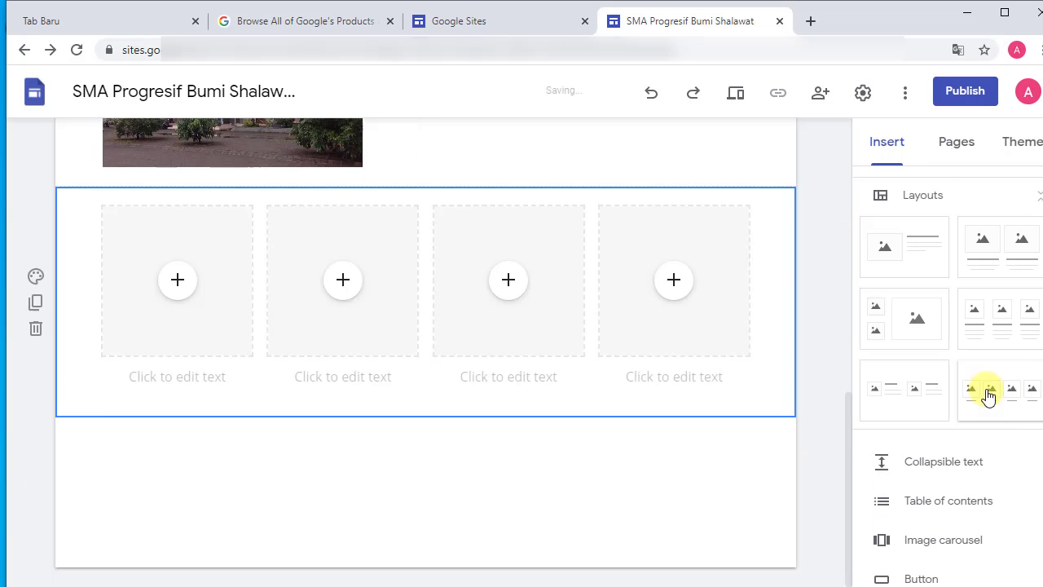
pyautogui.click(914, 395)
pyautogui.click(980, 273)
pyautogui.scroll(3, 980, 273)
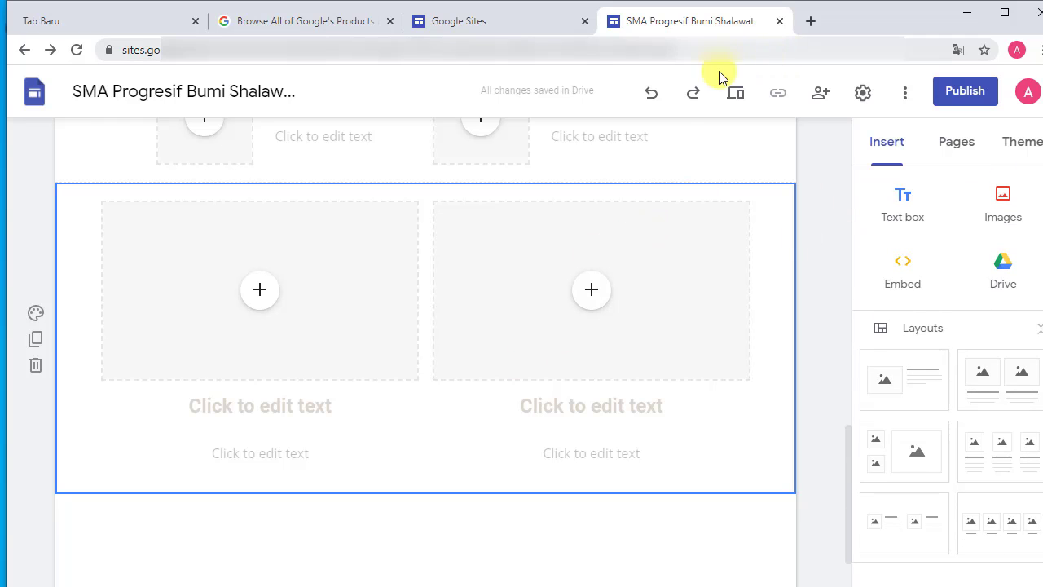
# Undo the last three layout insertions.
pyautogui.click(649, 92)
pyautogui.click(649, 93)
pyautogui.click(649, 93)
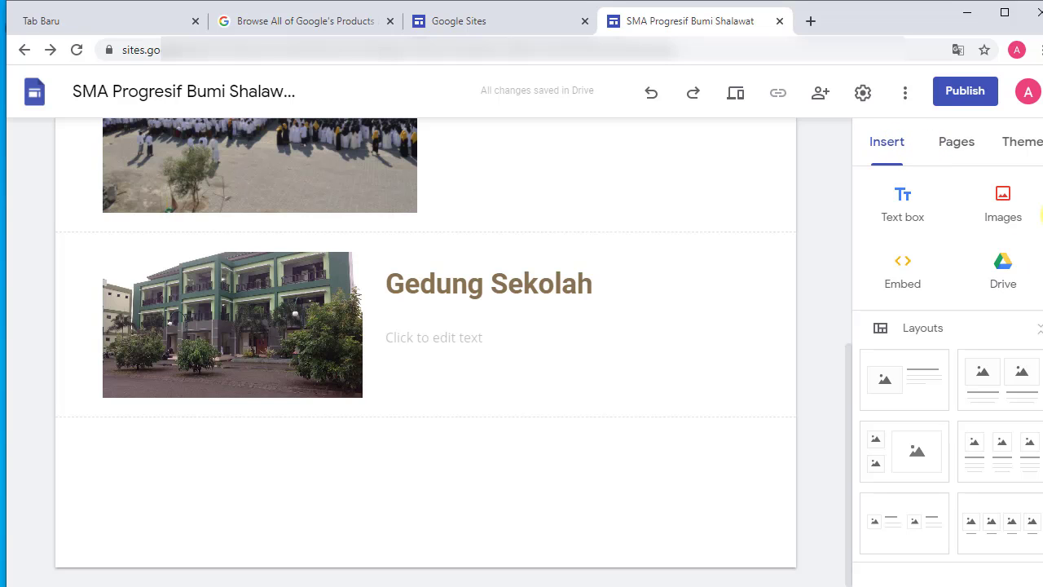
# Insert the "Holidays in Indonesia" calendar below the Gedung Sekolah section.
pyautogui.scroll(-10, 1041, 214)
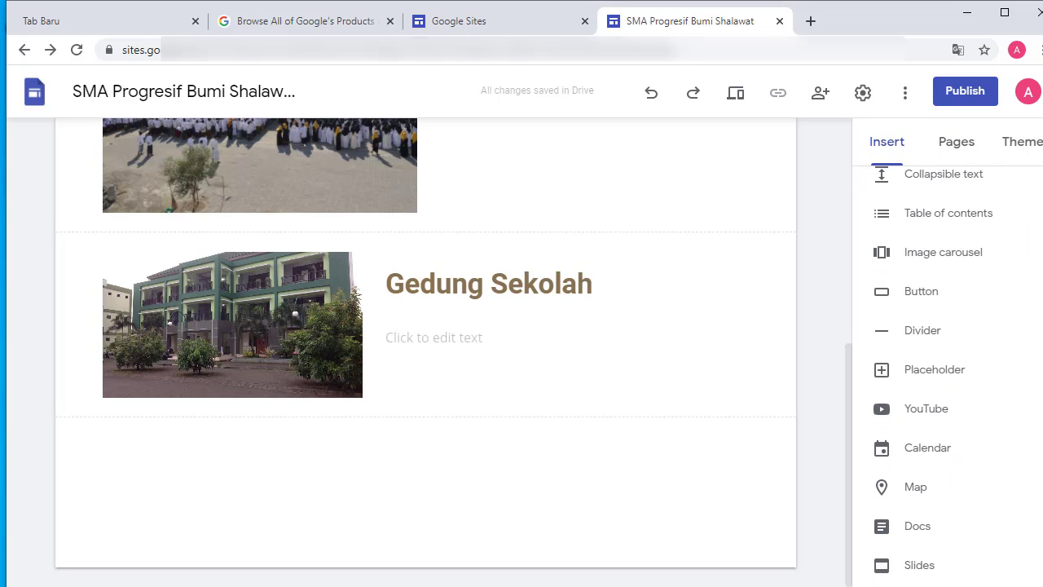
pyautogui.scroll(-2, 950, 342)
pyautogui.click(949, 341)
pyautogui.click(885, 379)
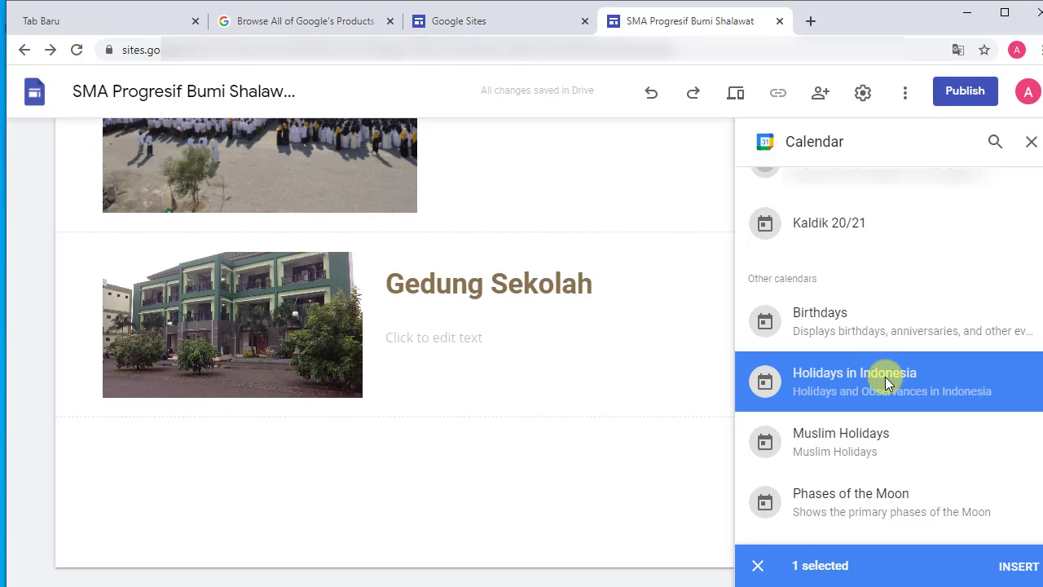
pyautogui.click(1017, 566)
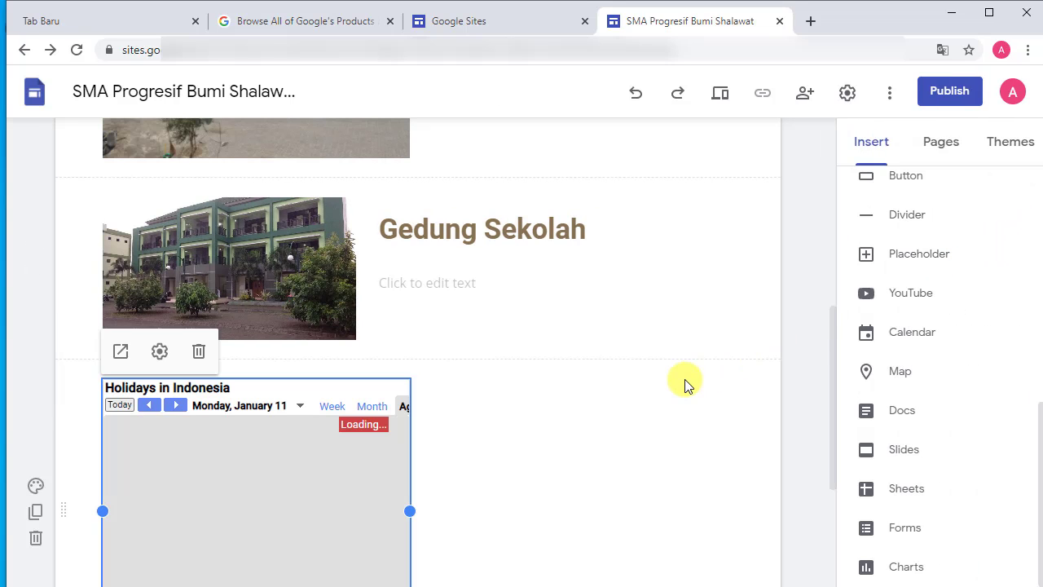
# Insert a map of Sekolah Progresif Bumi Shalawat and place it beside the holiday calendar, enlarged to match the calendar's height.
pyautogui.moveTo(835, 342); pyautogui.dragTo(836, 380)
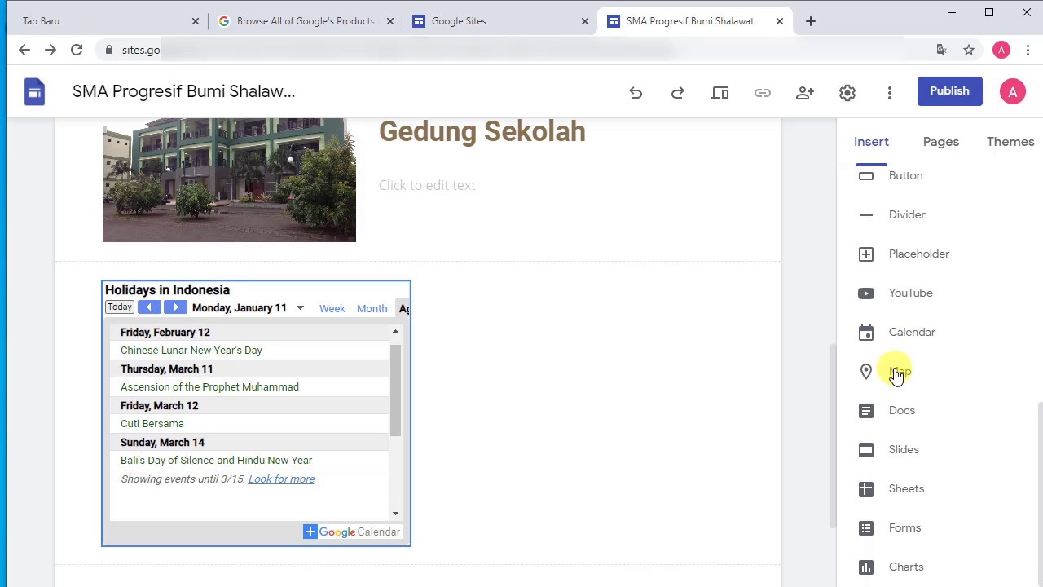
pyautogui.click(896, 371)
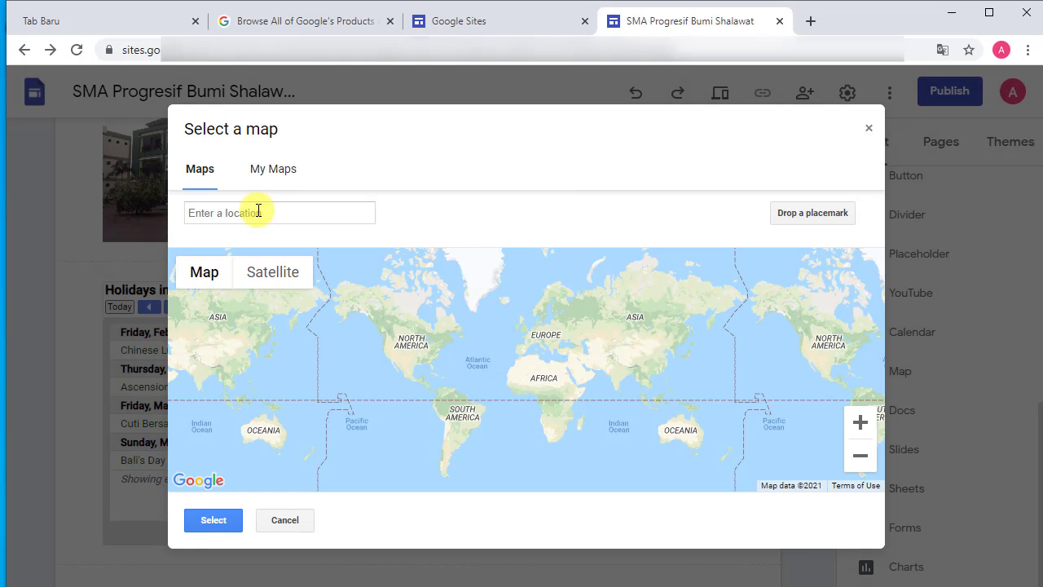
pyautogui.write('bum')
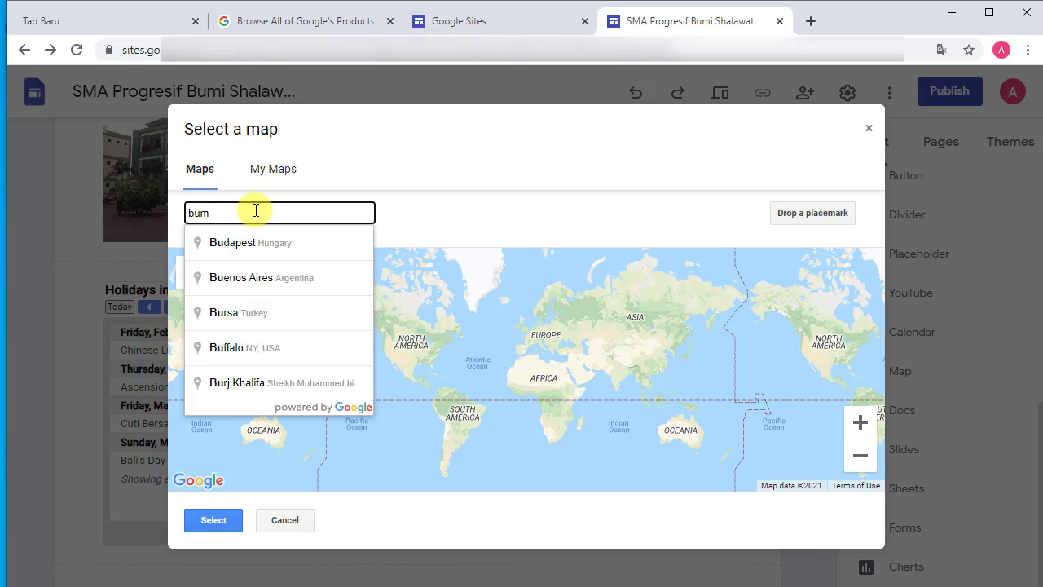
pyautogui.write('i shalawat')
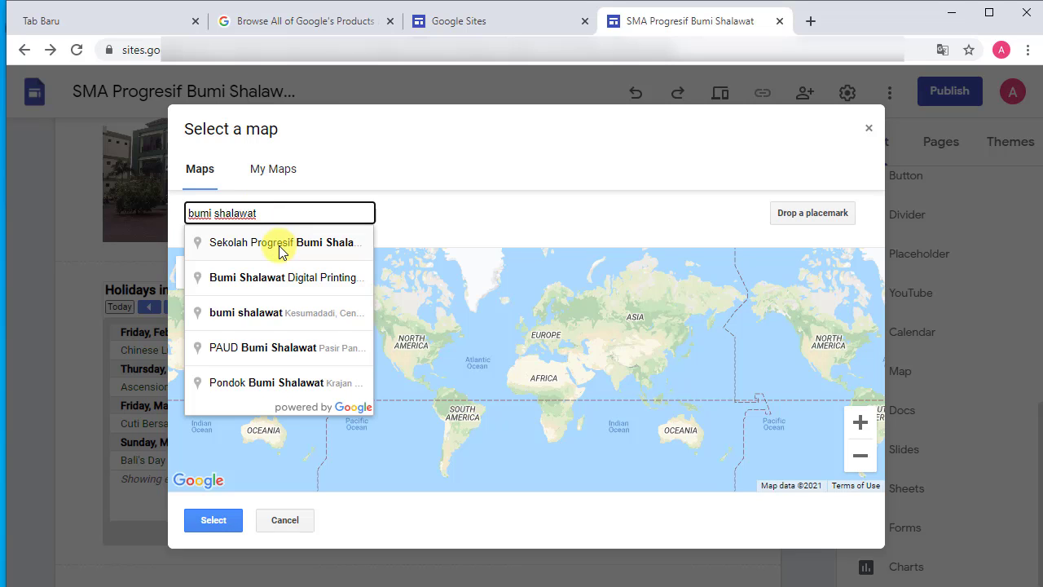
pyautogui.click(281, 245)
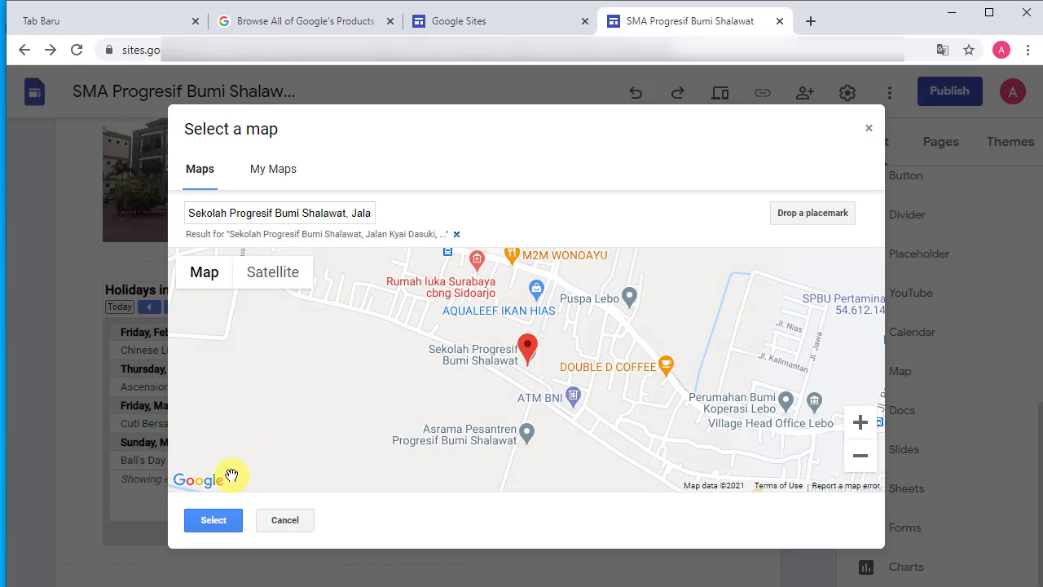
pyautogui.click(214, 520)
pyautogui.moveTo(382, 350); pyautogui.dragTo(676, 271)
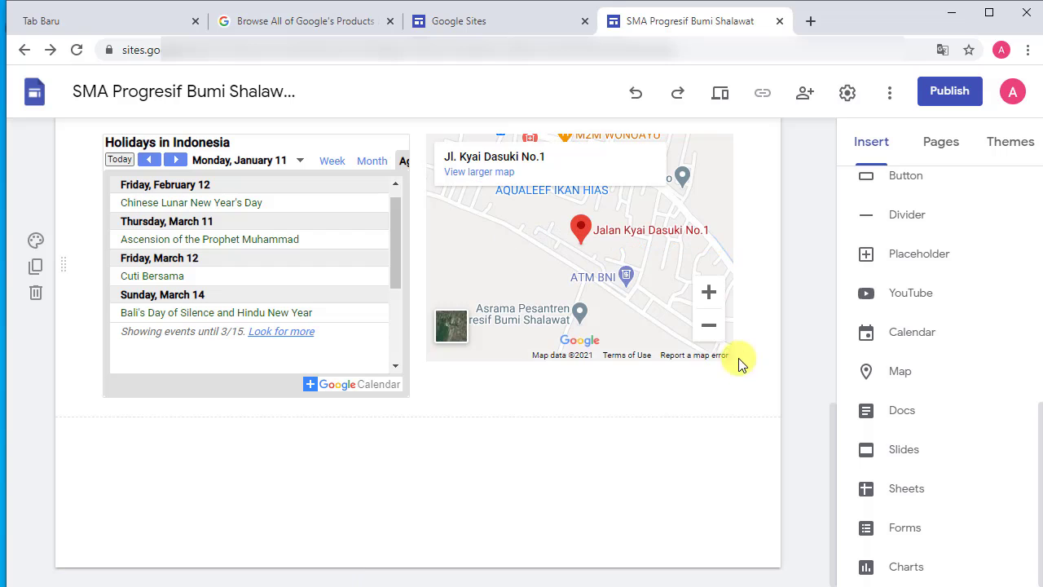
pyautogui.moveTo(732, 363); pyautogui.dragTo(767, 396)
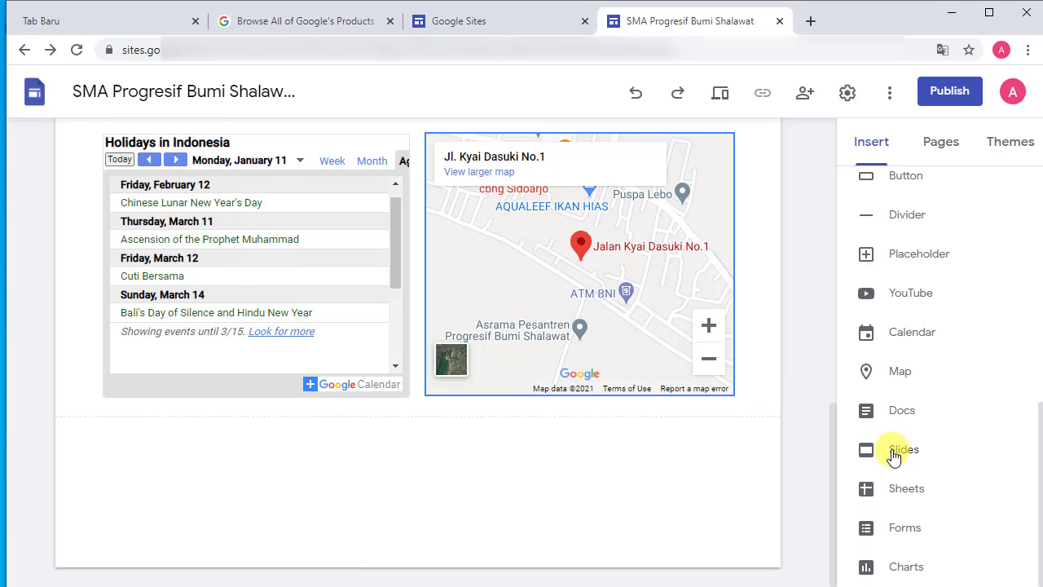
# Insert today's SMA Progresif Bumi Shalawat slide presentation below the calendar and map, and enlarge it to about half the page width.
pyautogui.click(894, 457)
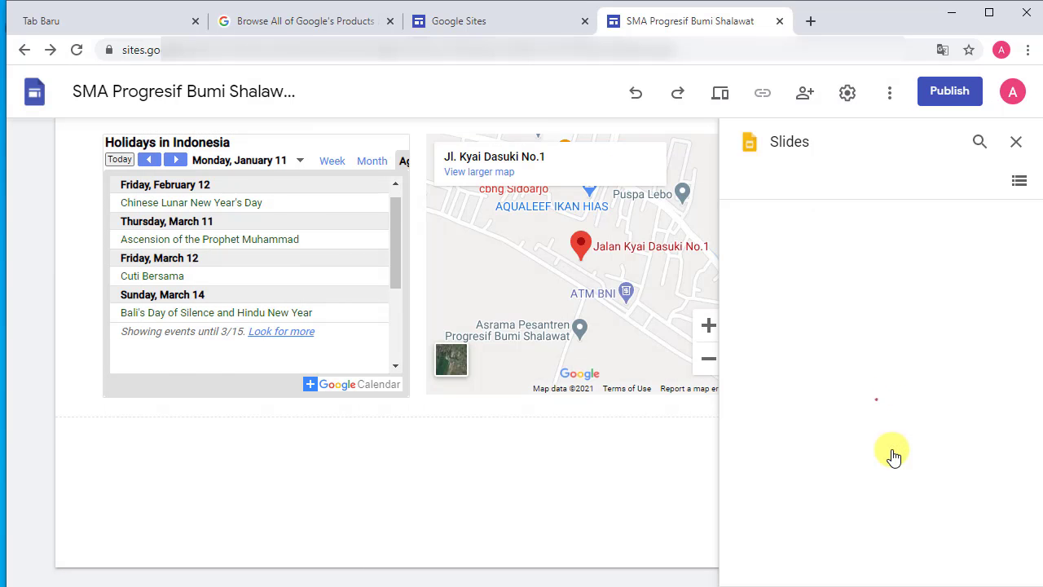
pyautogui.click(866, 369)
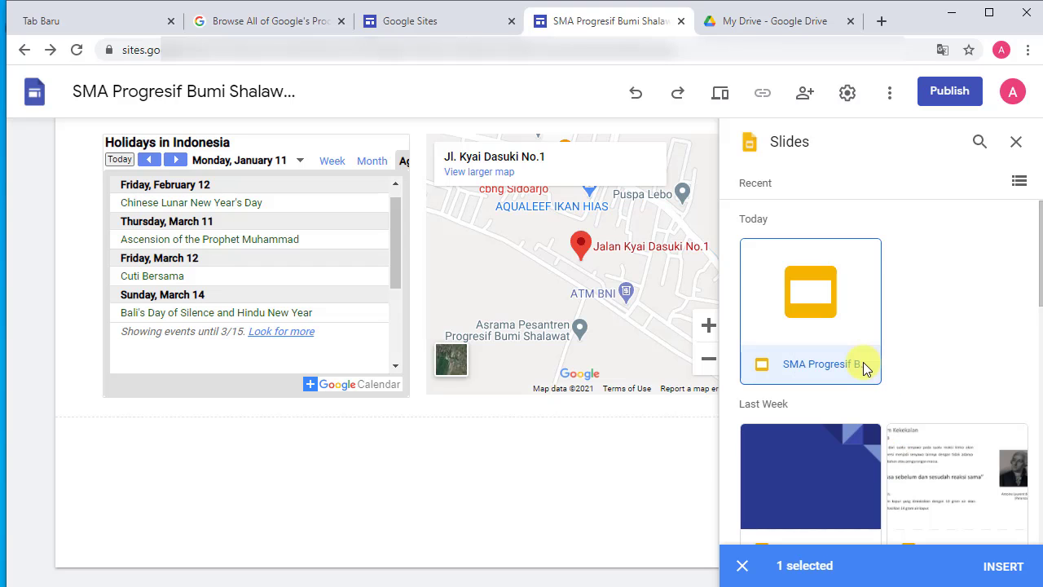
pyautogui.click(1001, 565)
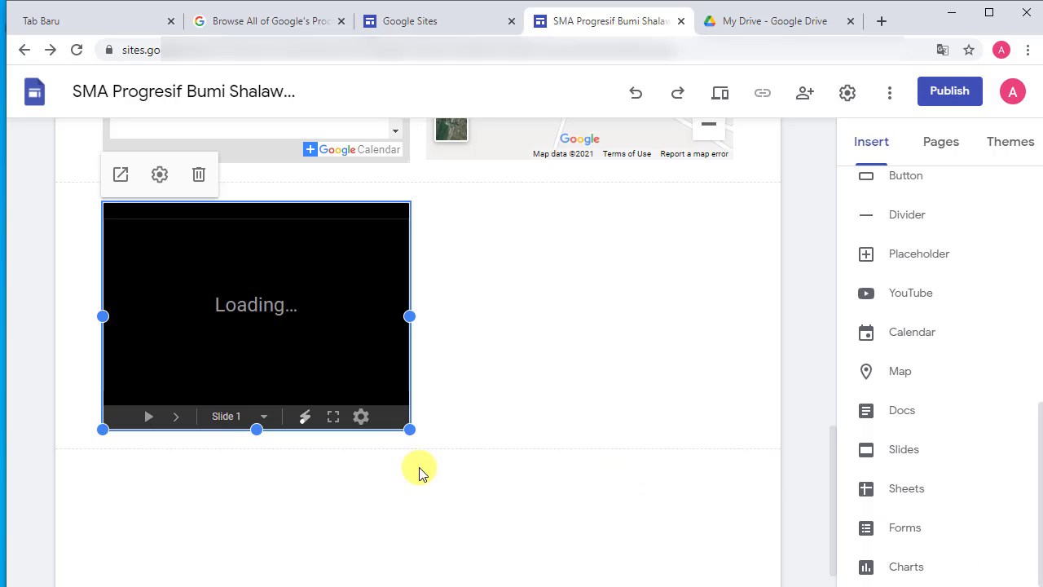
pyautogui.moveTo(409, 429); pyautogui.dragTo(463, 471)
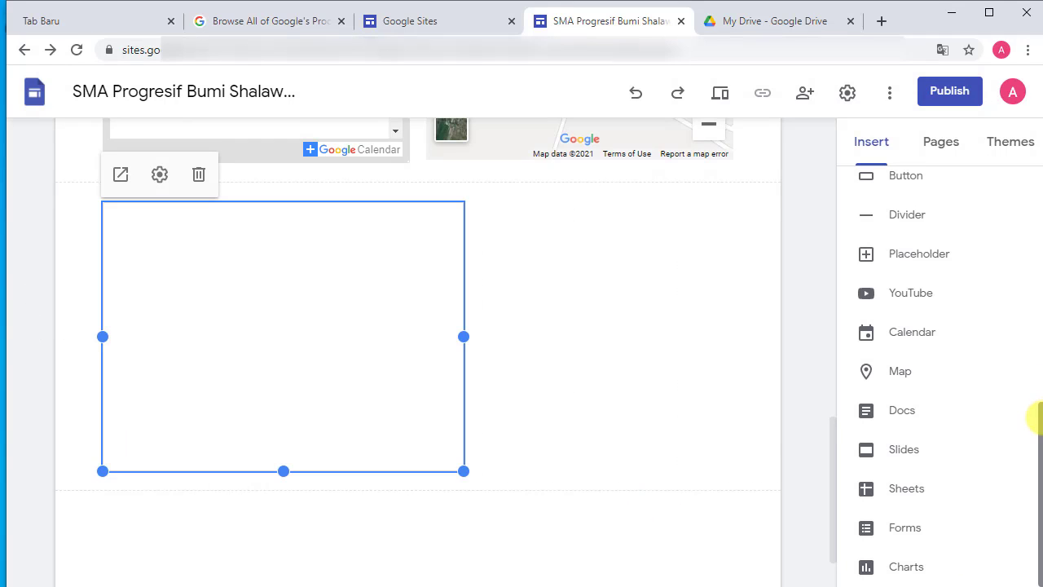
# Rename the Home page to "Beranda" in its page properties.
pyautogui.moveTo(1041, 418); pyautogui.dragTo(1041, 416)
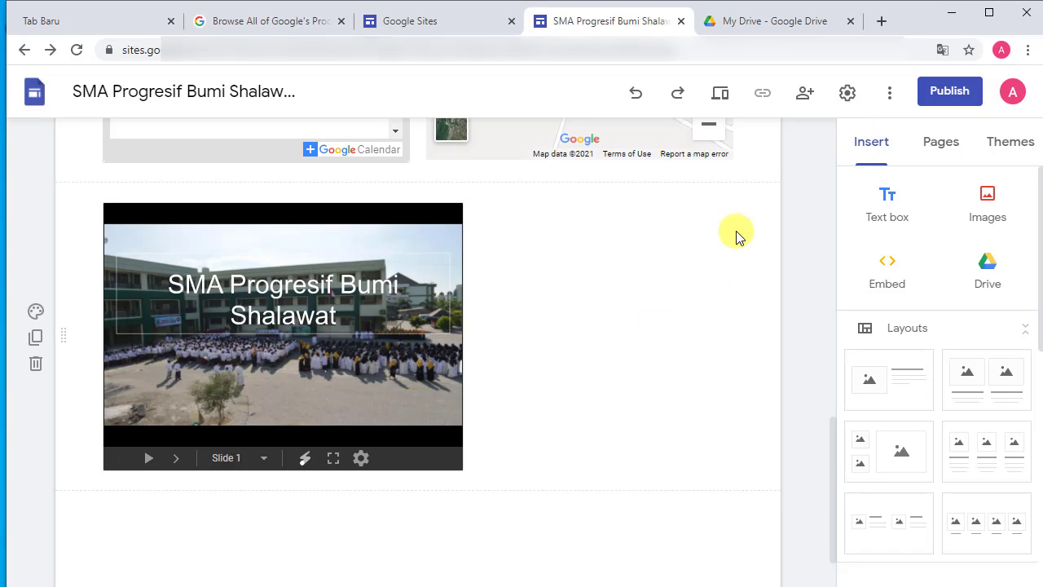
pyautogui.click(938, 154)
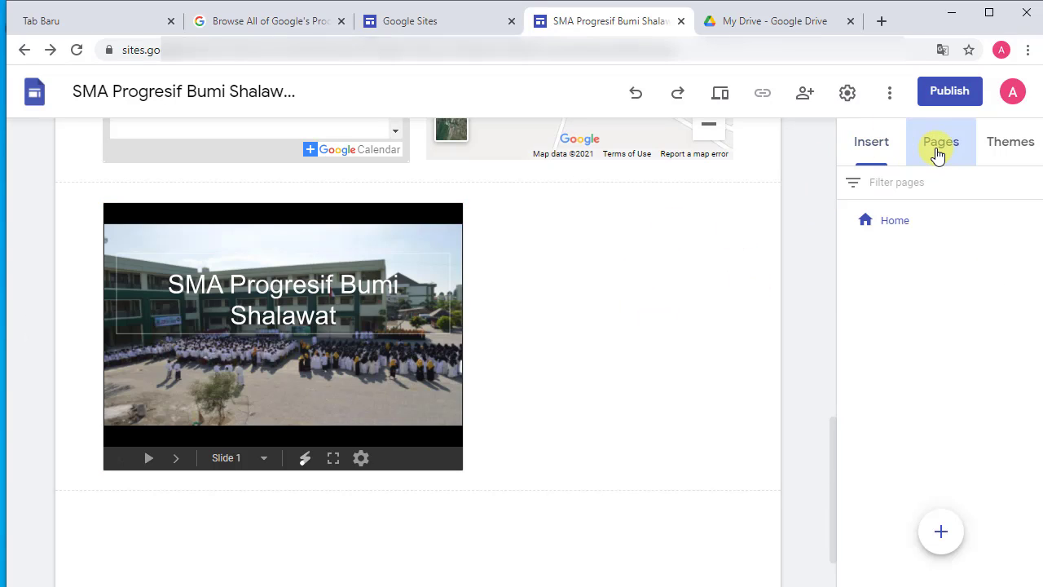
pyautogui.click(1033, 220)
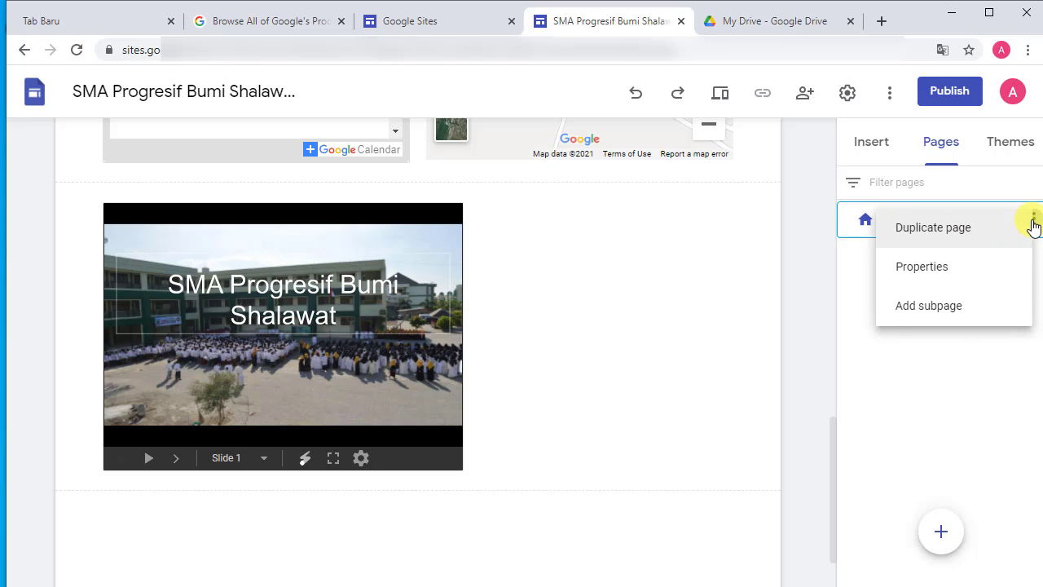
pyautogui.click(947, 263)
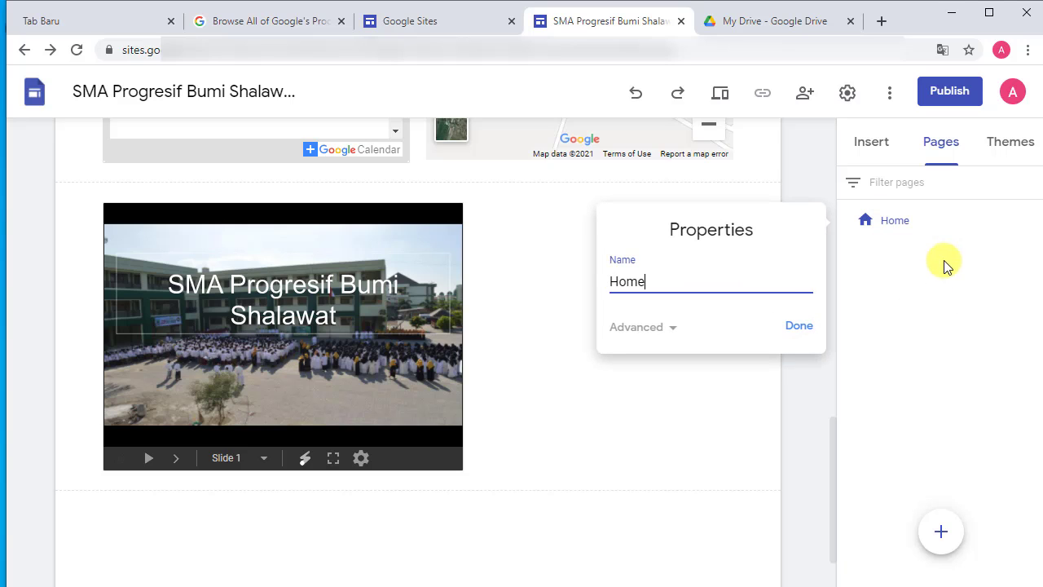
pyautogui.press('BackSpace')
pyautogui.press('BackSpace')
pyautogui.press('BackSpace')
pyautogui.press('BackSpace')
pyautogui.write('Beranda')
pyautogui.click(799, 326)
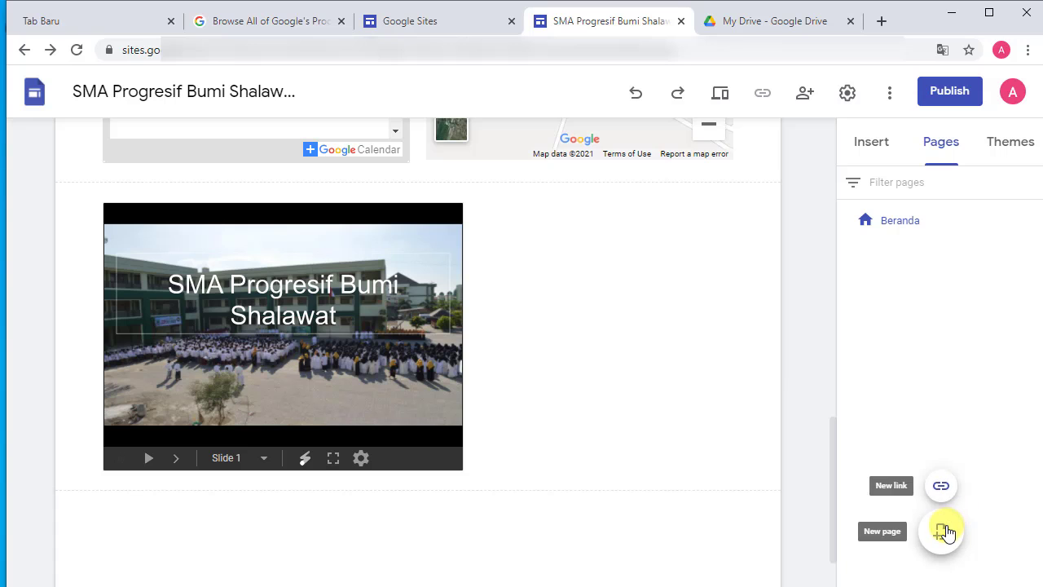
# Add a new page named "Dokumen Sekolah" to the site.
pyautogui.click(943, 530)
pyautogui.write('Dokumen Sekolah')
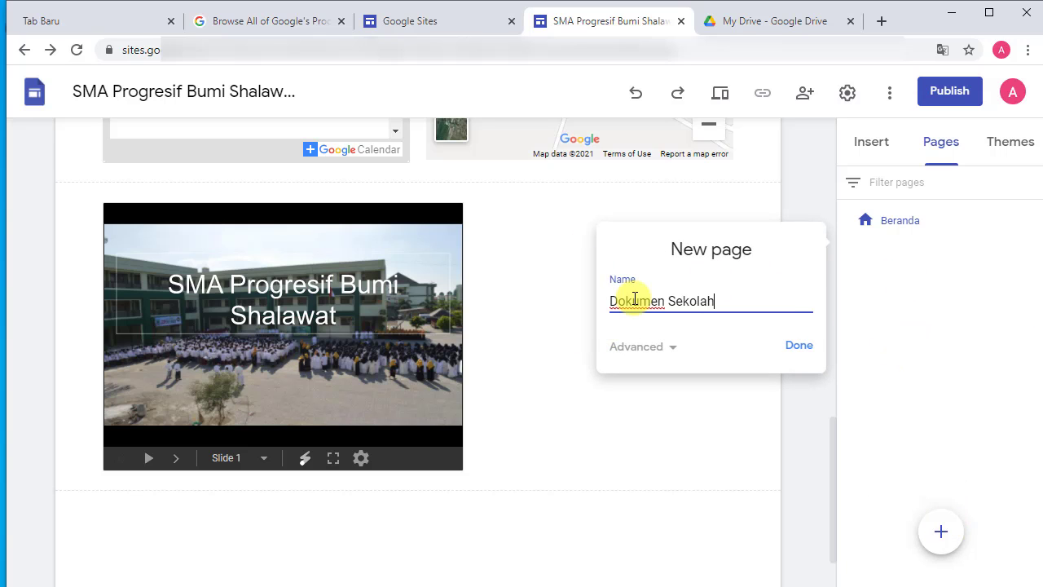
pyautogui.click(787, 348)
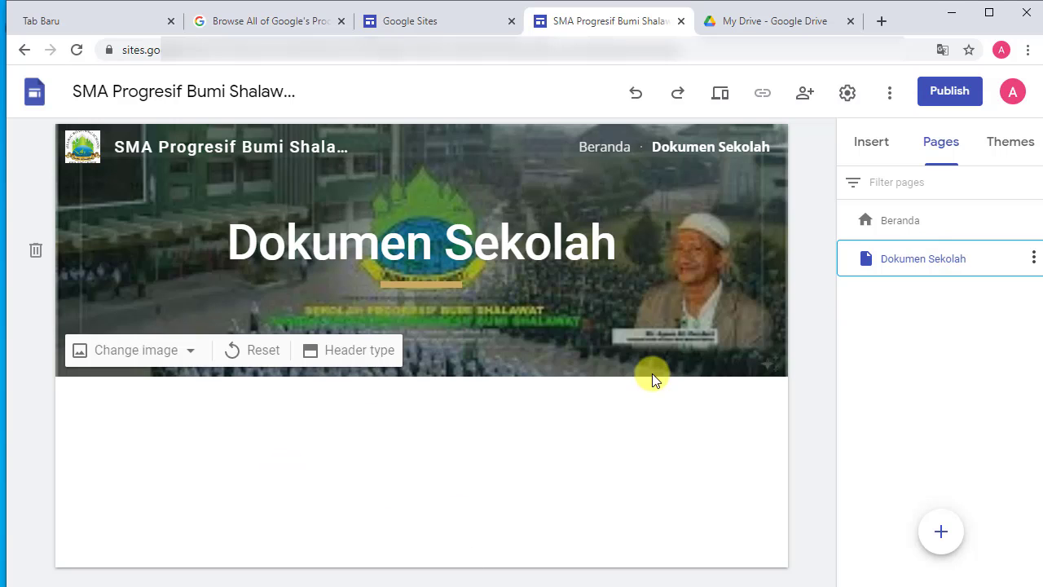
# Insert the "Google Coba" document from Docs below the header of the Dokumen Sekolah page.
pyautogui.click(856, 140)
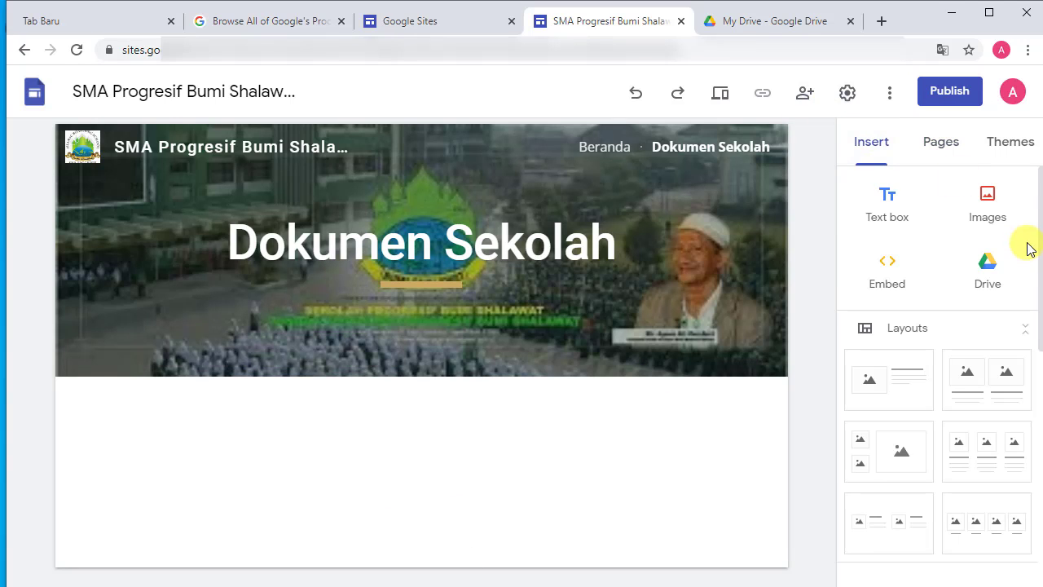
pyautogui.scroll(-1, 1034, 245)
pyautogui.moveTo(1040, 249); pyautogui.dragTo(1035, 456)
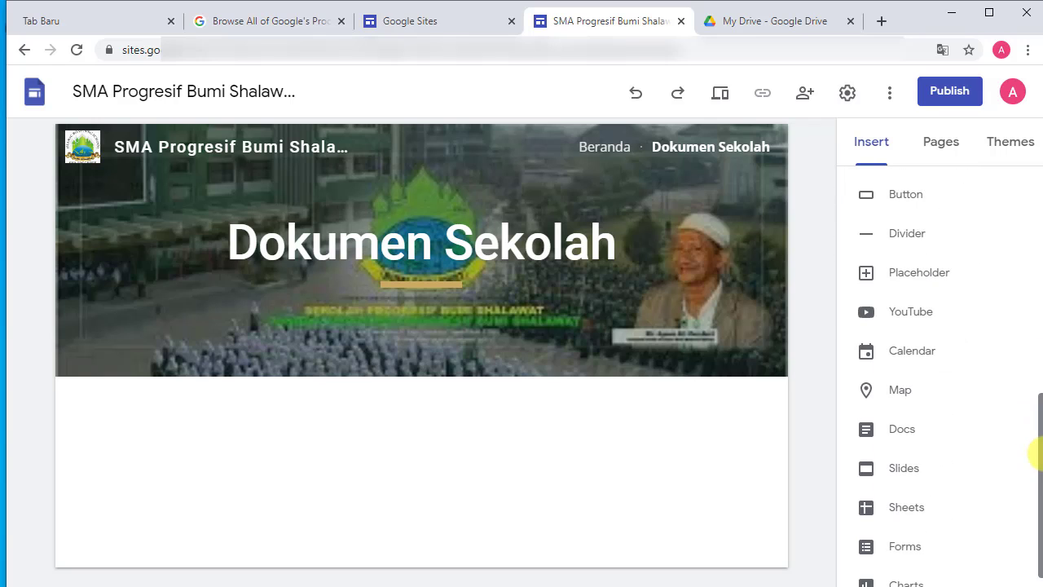
pyautogui.click(904, 428)
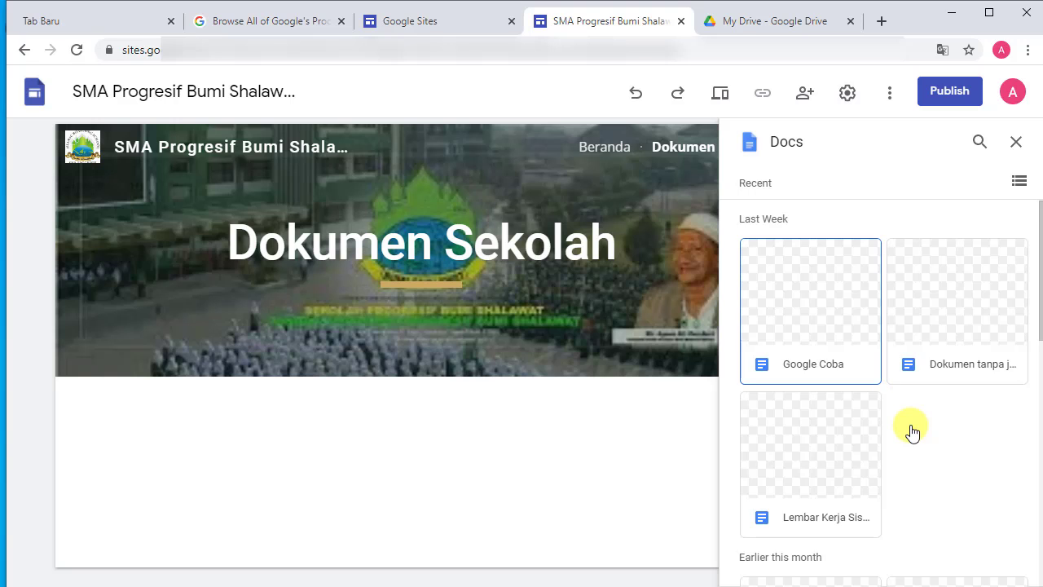
pyautogui.click(861, 345)
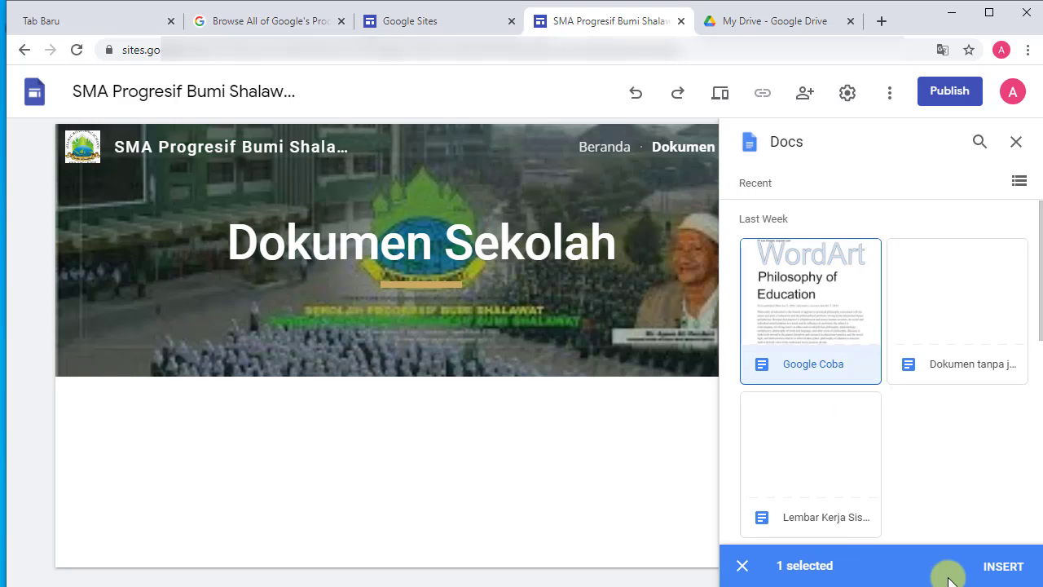
pyautogui.click(990, 570)
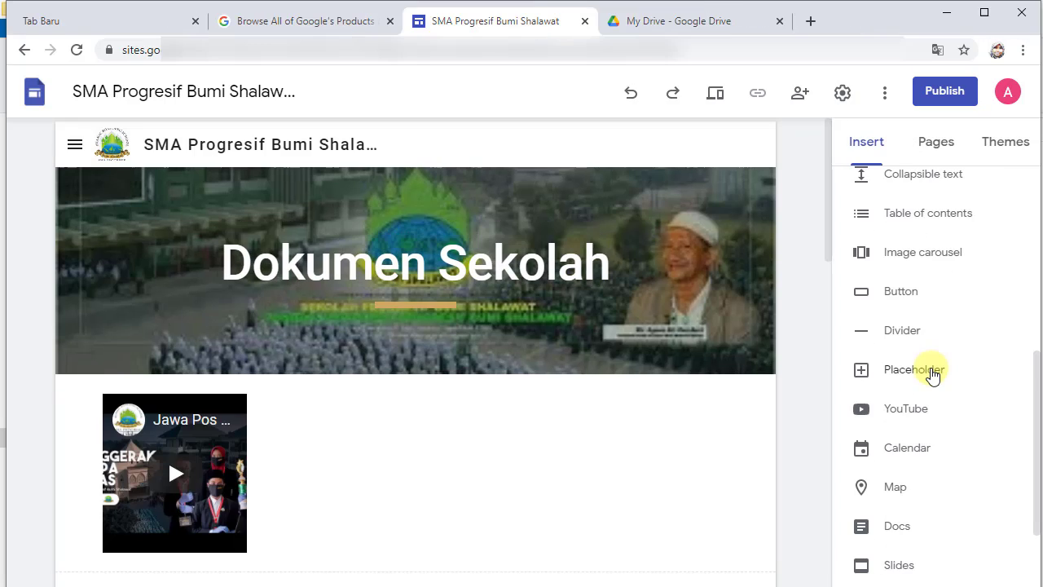
# Insert a placeholder above the document, fill it with the YouTube video "Jawa Pos SMA Awards 2020" found via "sma progresif", and resize it.
pyautogui.click(930, 369)
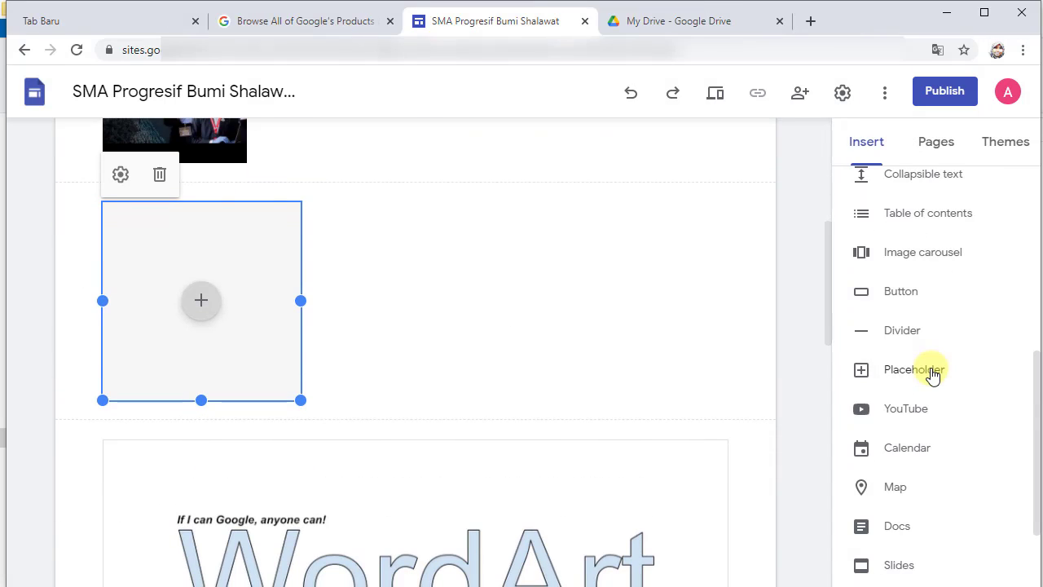
pyautogui.click(202, 306)
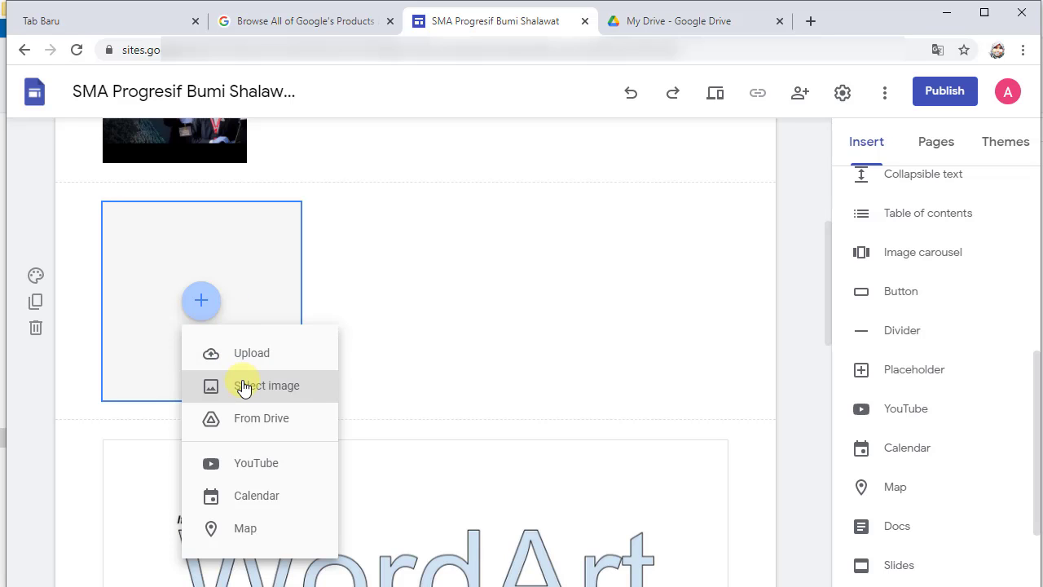
pyautogui.click(256, 463)
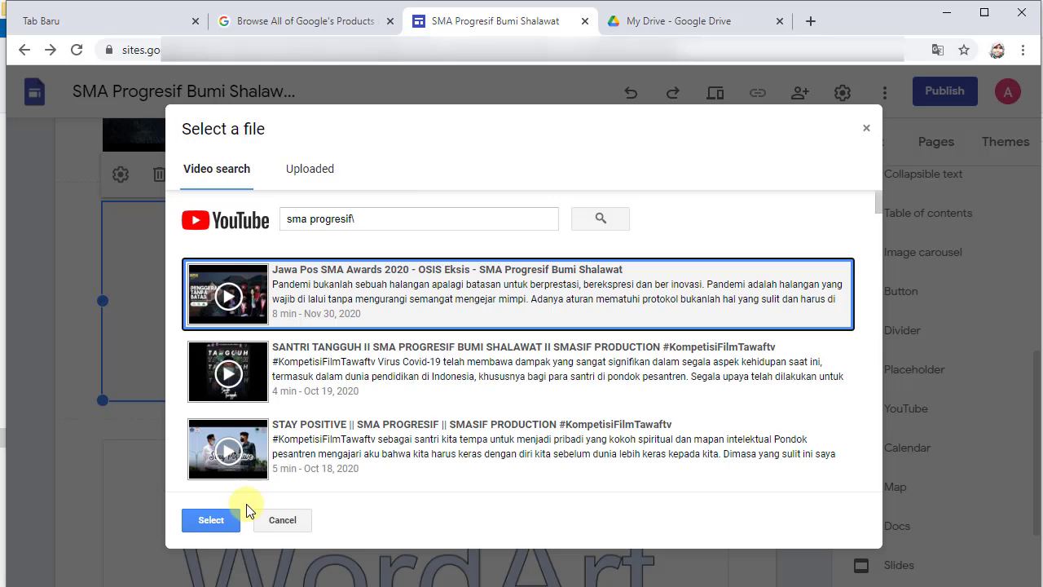
pyautogui.click(214, 516)
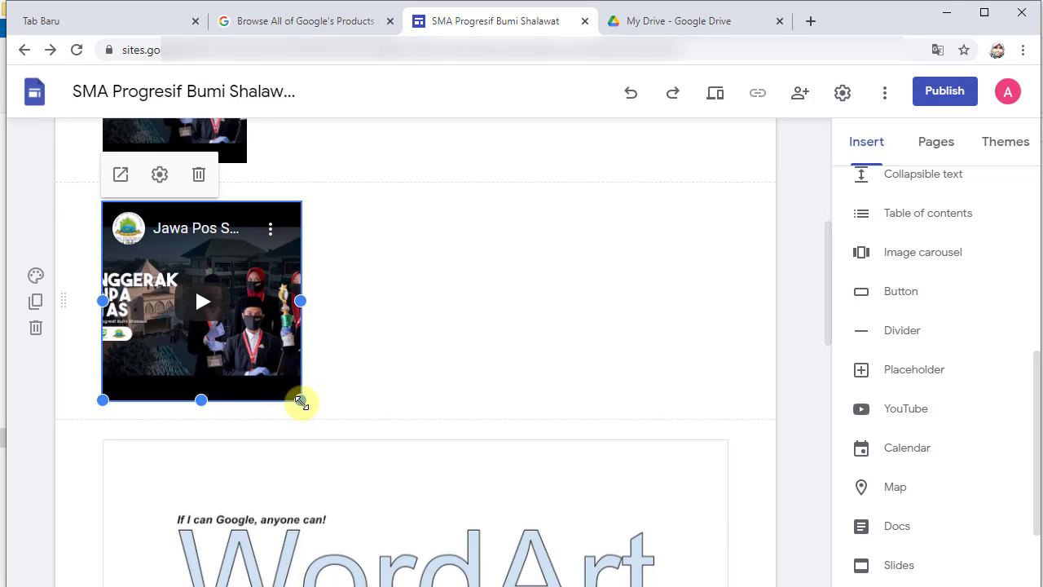
pyautogui.moveTo(302, 401); pyautogui.dragTo(447, 434)
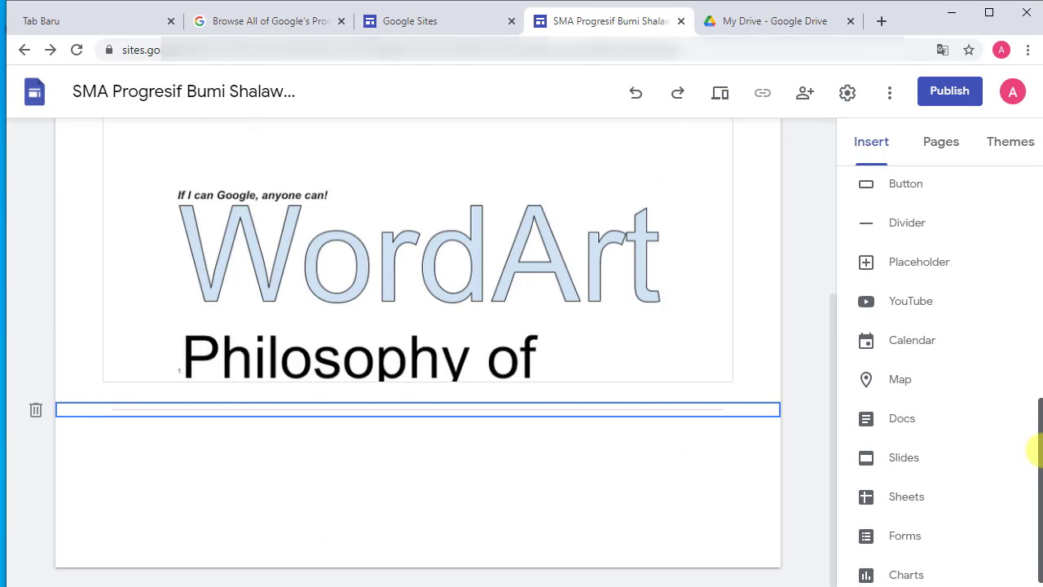
# Search YouTube for "sekolah progresif", insert the video "AKTIVITAS PAGI SANTRI PROGRESIF BUMI SHALAWAT" at the page end, and enlarge it to the full content width.
pyautogui.moveTo(1032, 446); pyautogui.dragTo(1033, 460)
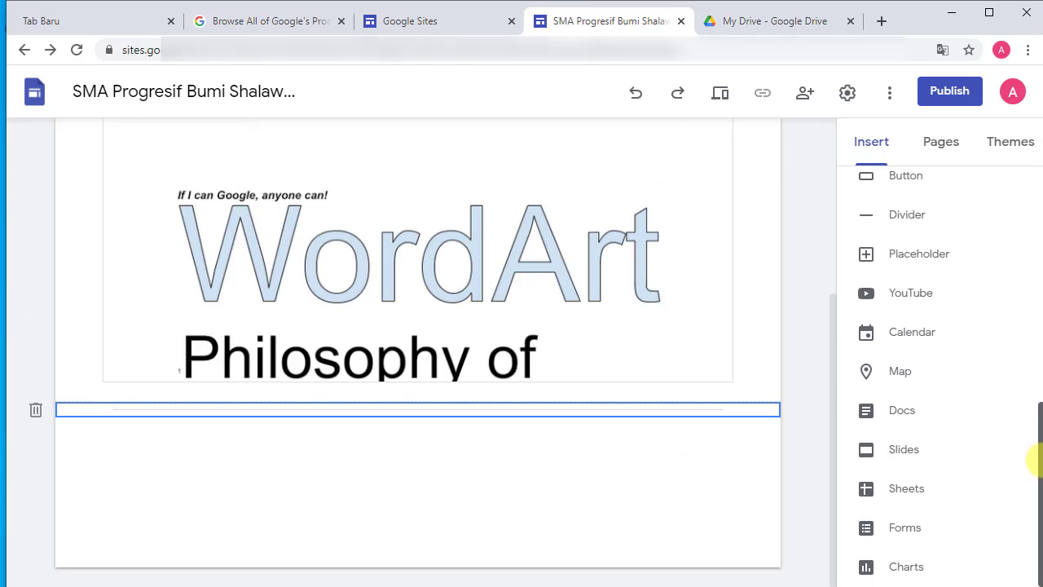
pyautogui.click(893, 295)
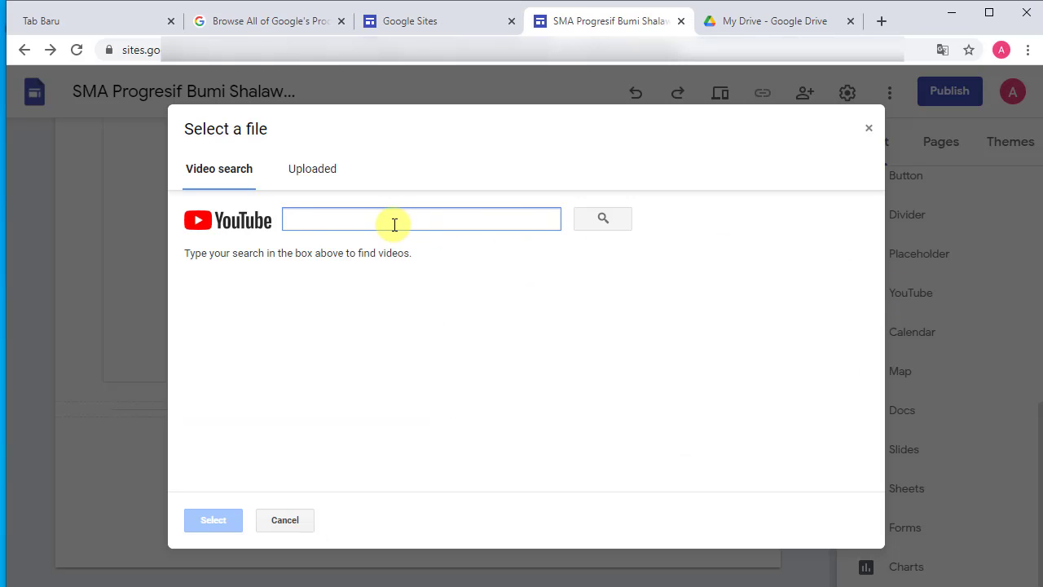
pyautogui.write('sekolah progresif')
pyautogui.click(601, 231)
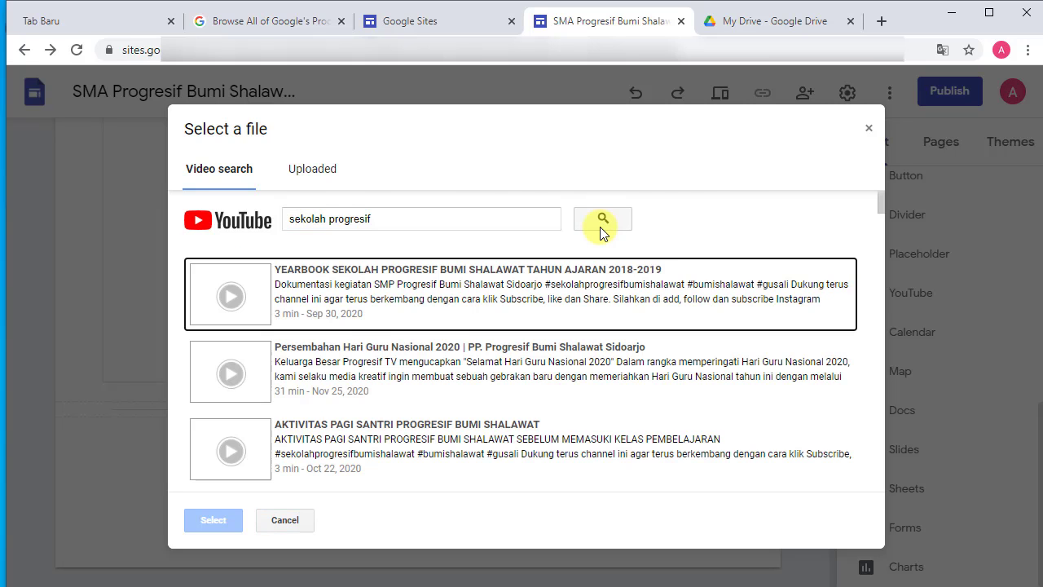
pyautogui.scroll(-5, 521, 367)
pyautogui.click(521, 452)
pyautogui.click(209, 522)
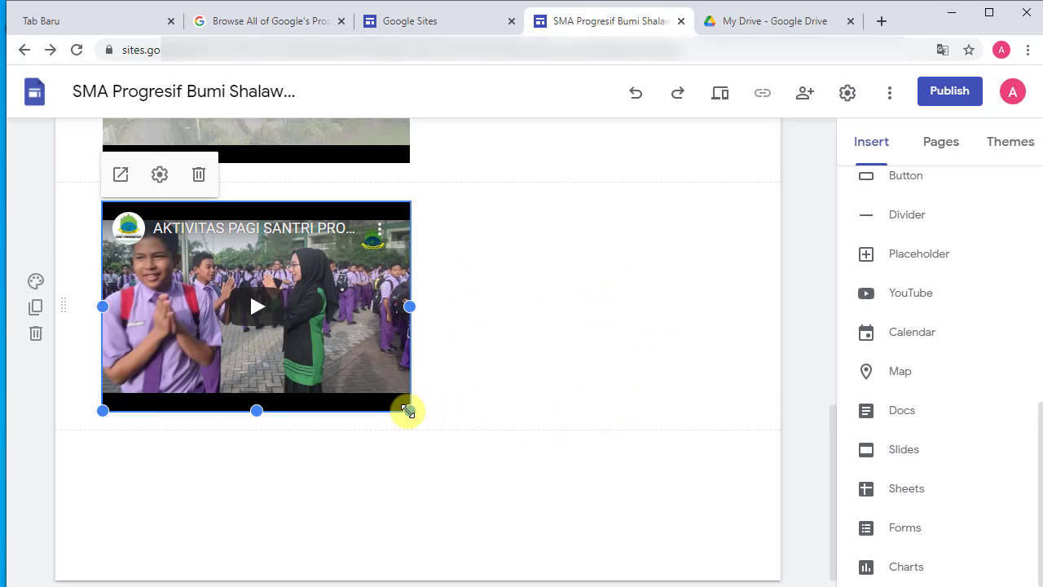
pyautogui.moveTo(410, 409); pyautogui.dragTo(757, 505)
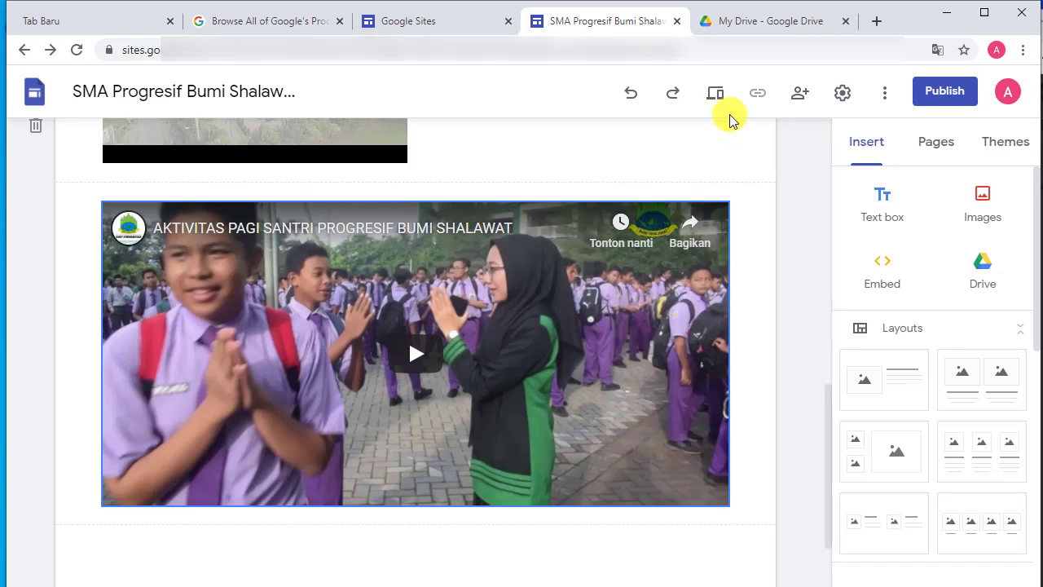
# Preview the Dokumen Sekolah page in phone, large screen and tablet layouts, including the phone navigation menu.
pyautogui.click(717, 96)
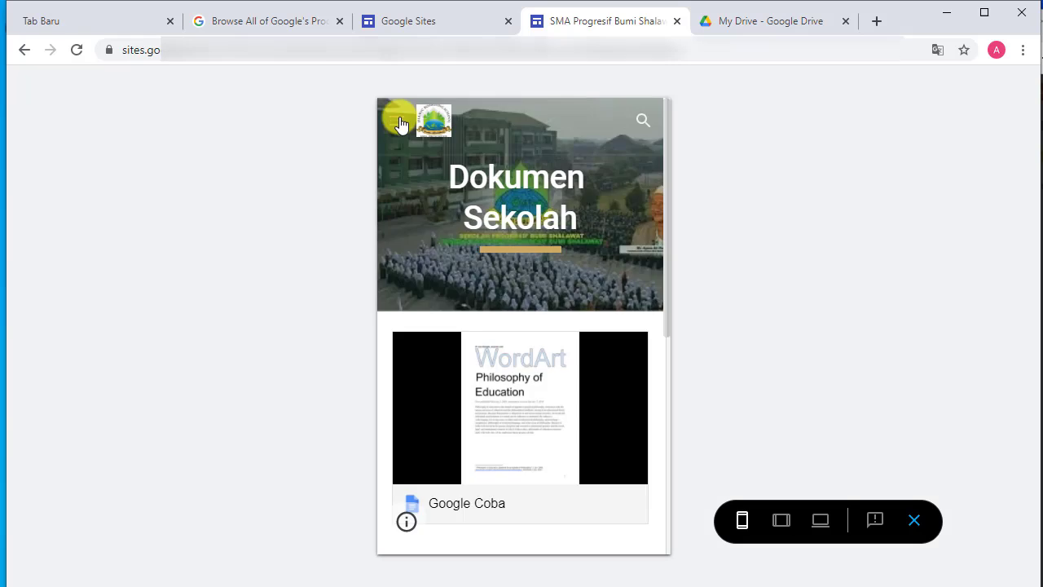
pyautogui.click(395, 118)
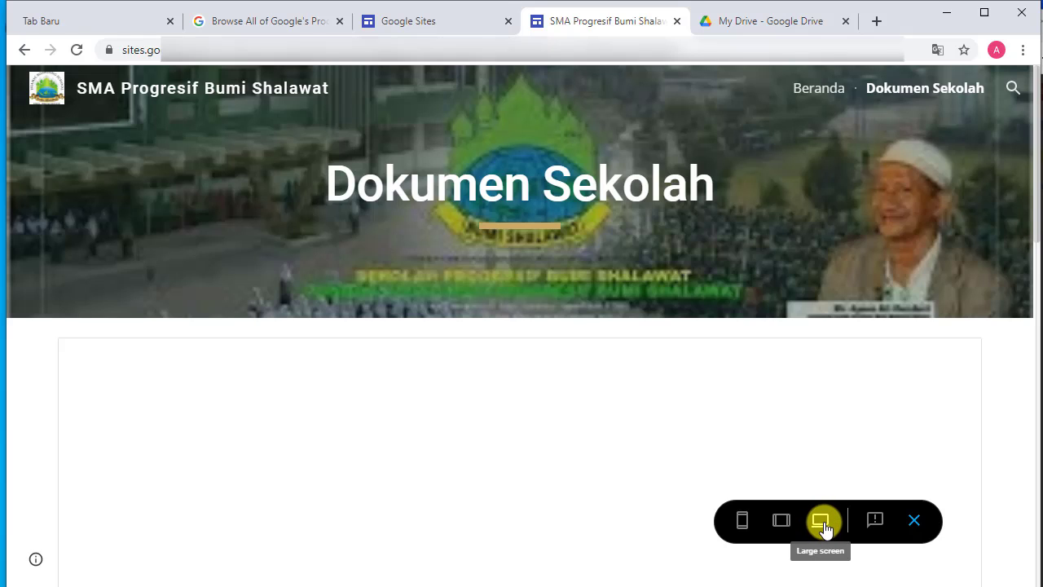
pyautogui.click(782, 526)
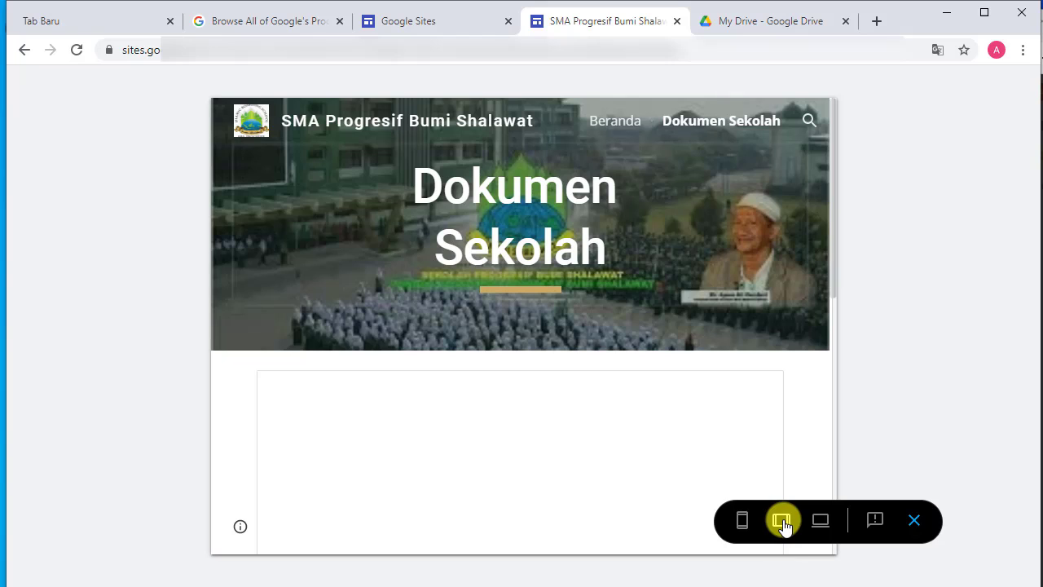
pyautogui.click(742, 522)
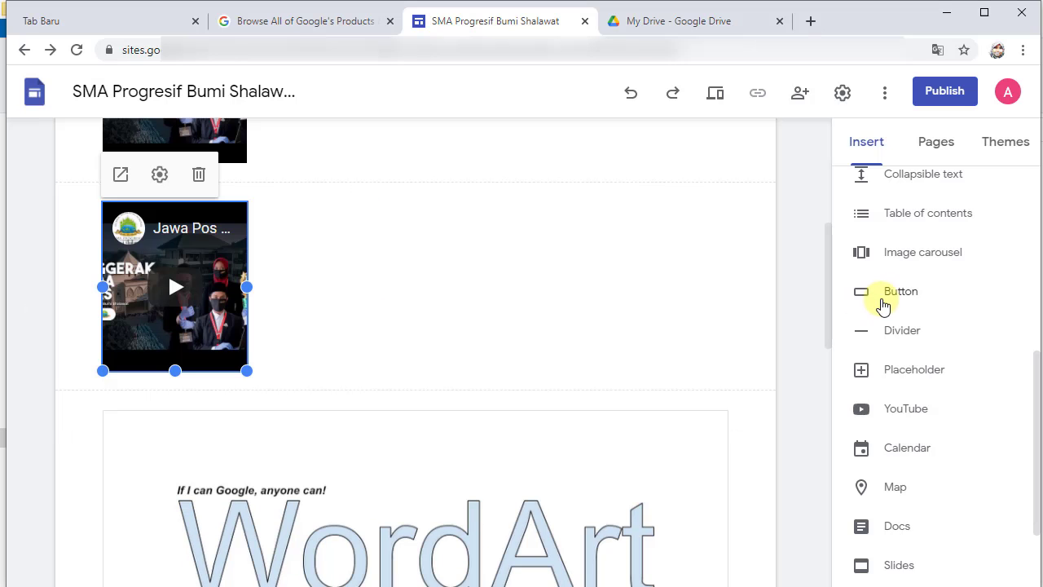
# Insert a button named "Kembali" that links to the site's Beranda page.
pyautogui.click(888, 305)
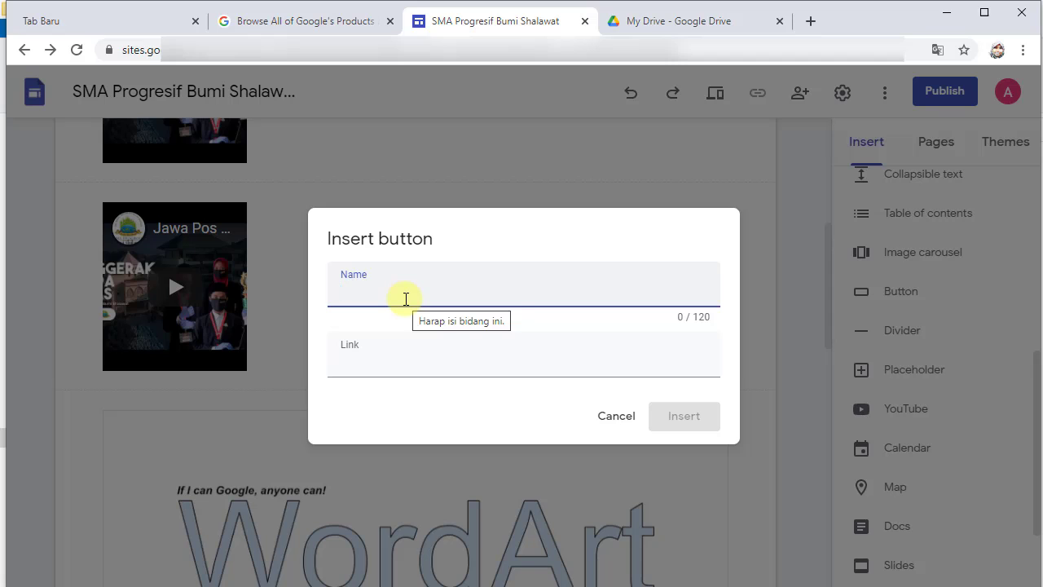
pyautogui.write('Kemba')
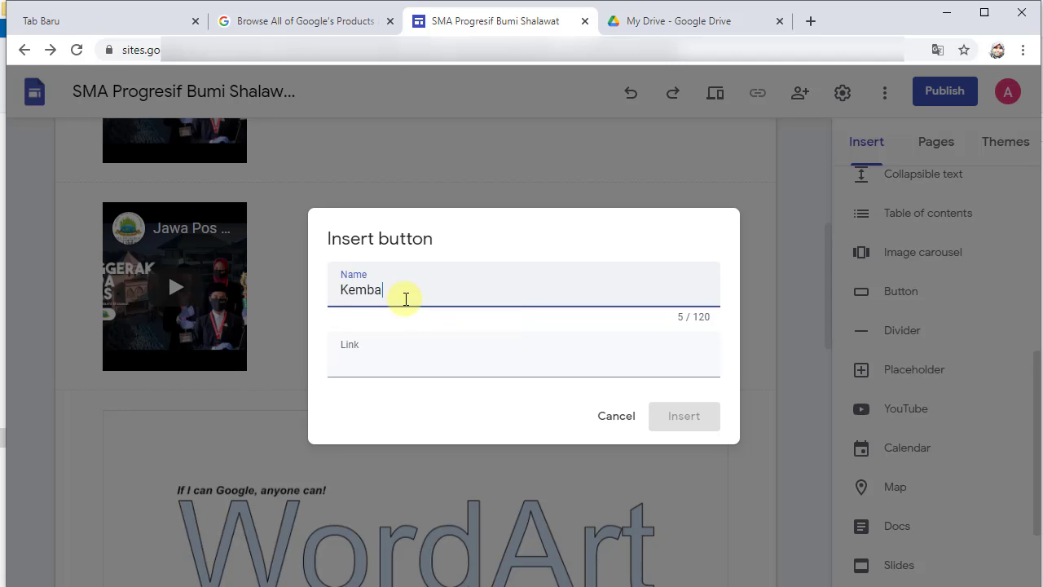
pyautogui.write('li')
pyautogui.click(377, 365)
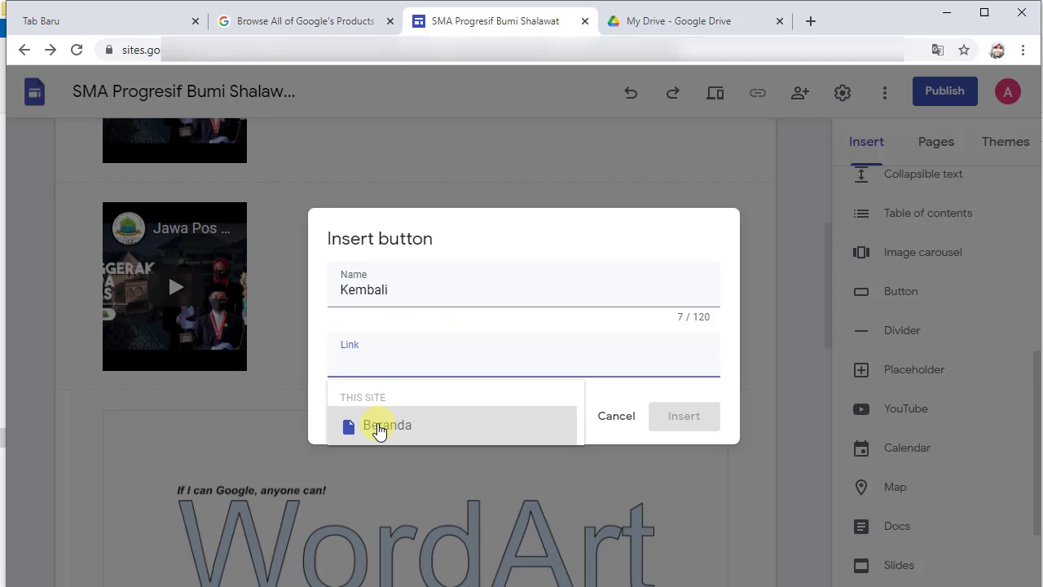
pyautogui.click(379, 427)
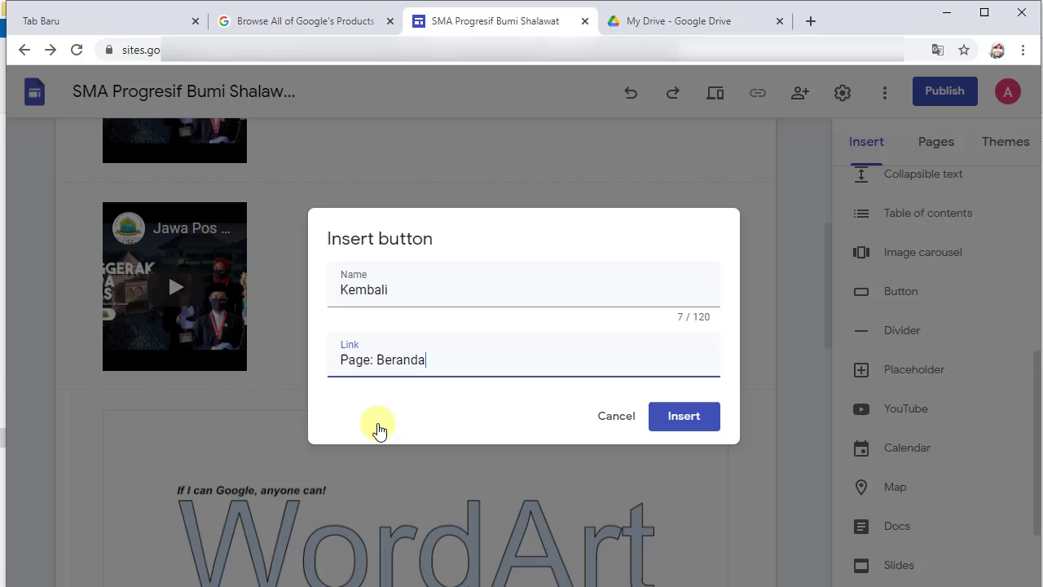
pyautogui.click(674, 429)
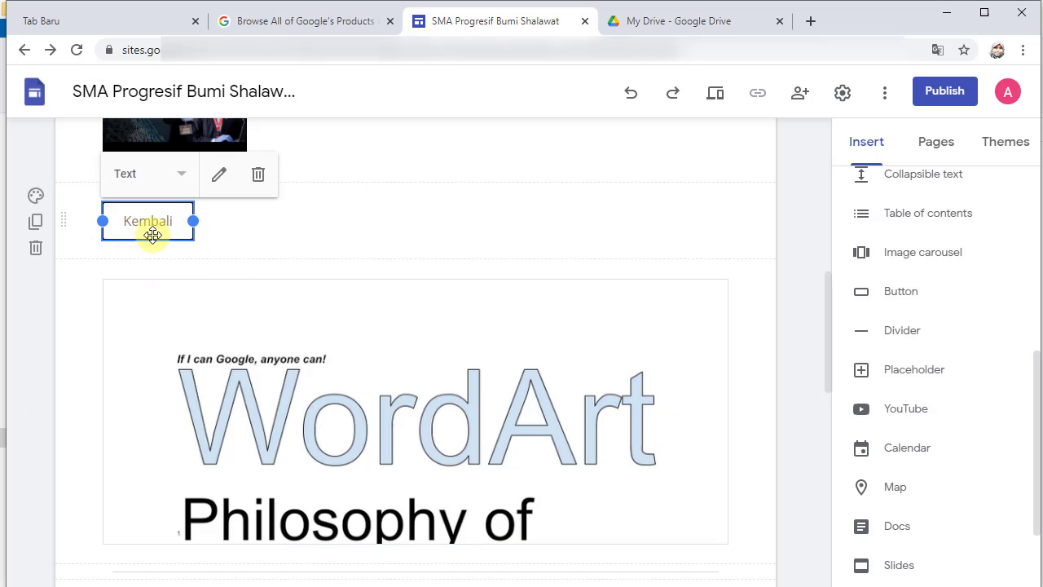
# Set the Kembali button's style to Filled, widen it and move it below the last video at the page end.
pyautogui.click(218, 174)
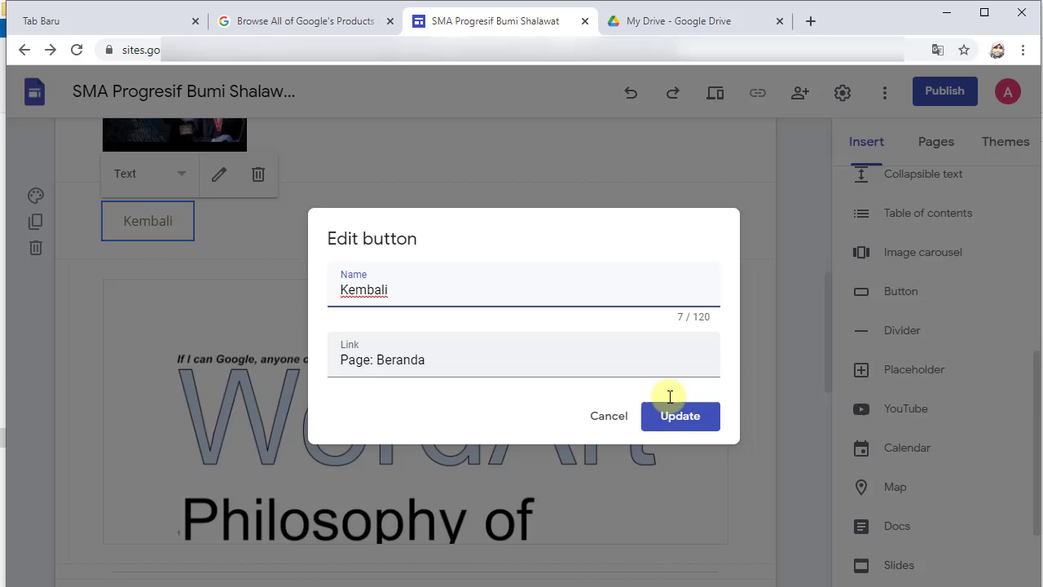
pyautogui.click(625, 419)
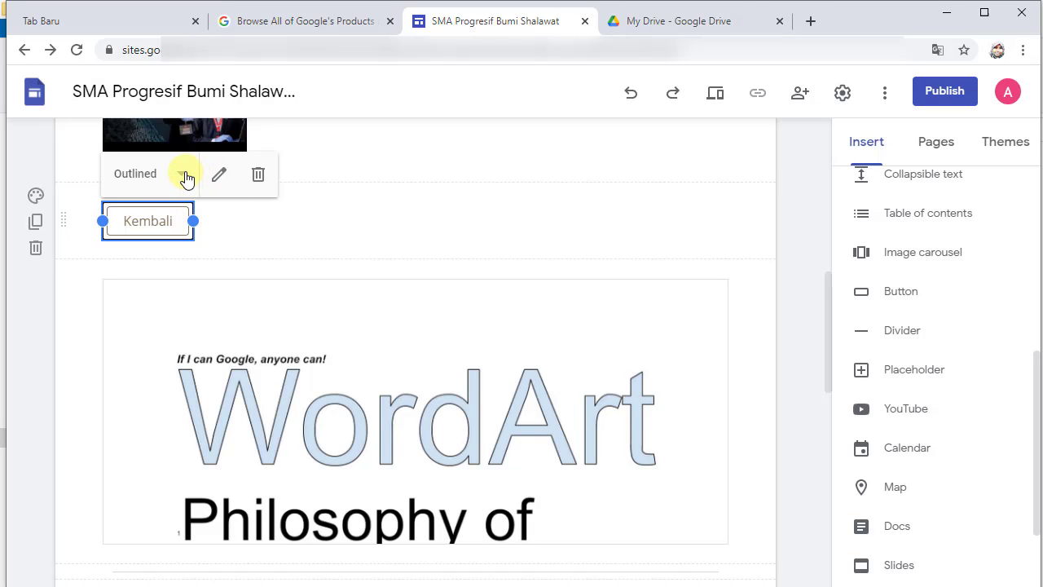
pyautogui.click(185, 177)
pyautogui.click(174, 179)
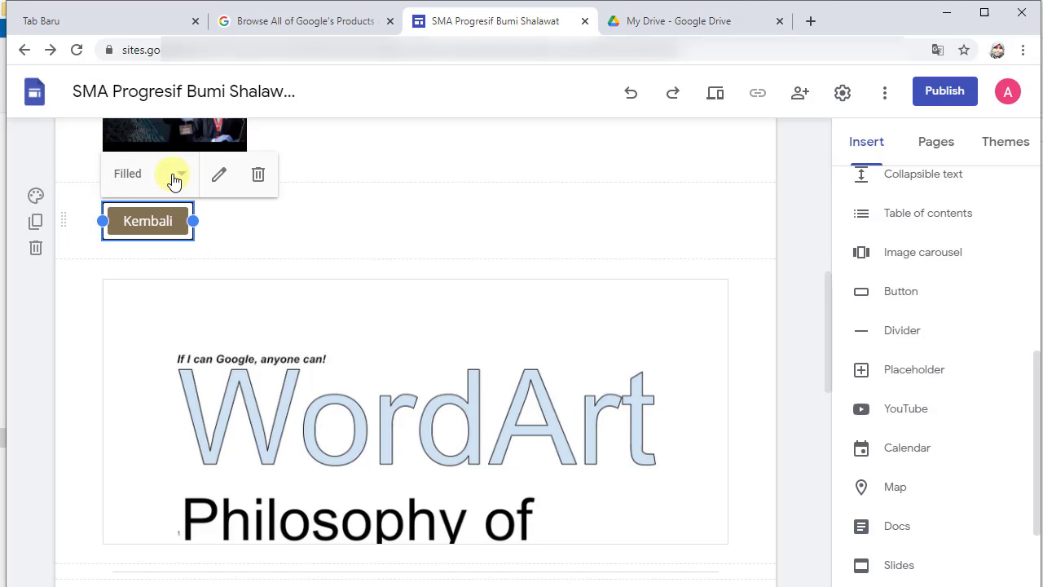
pyautogui.moveTo(194, 223); pyautogui.dragTo(99, 455)
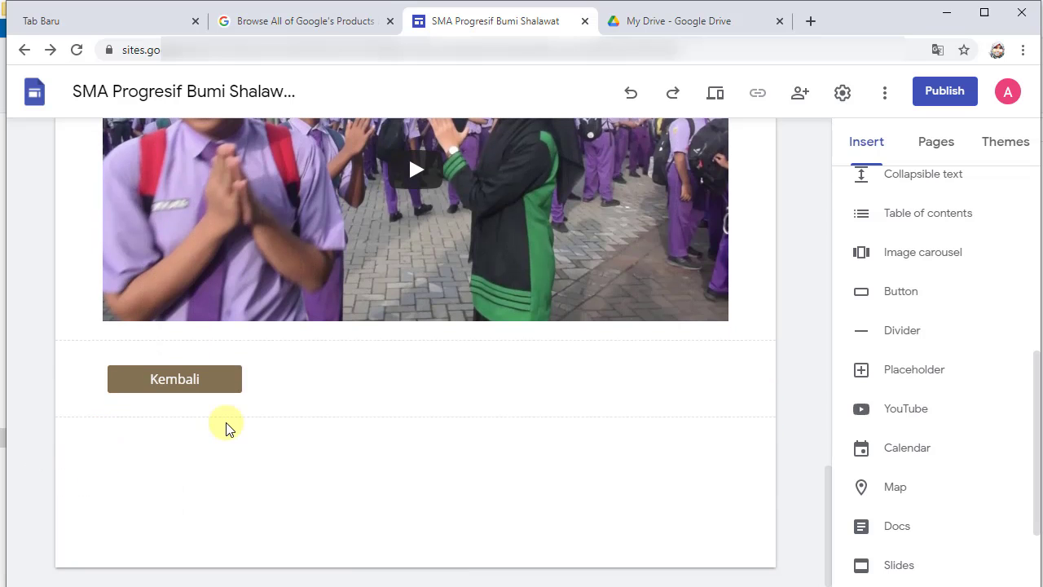
# Preview the Dokumen Sekolah page and test the Kembali button at the page end.
pyautogui.click(716, 95)
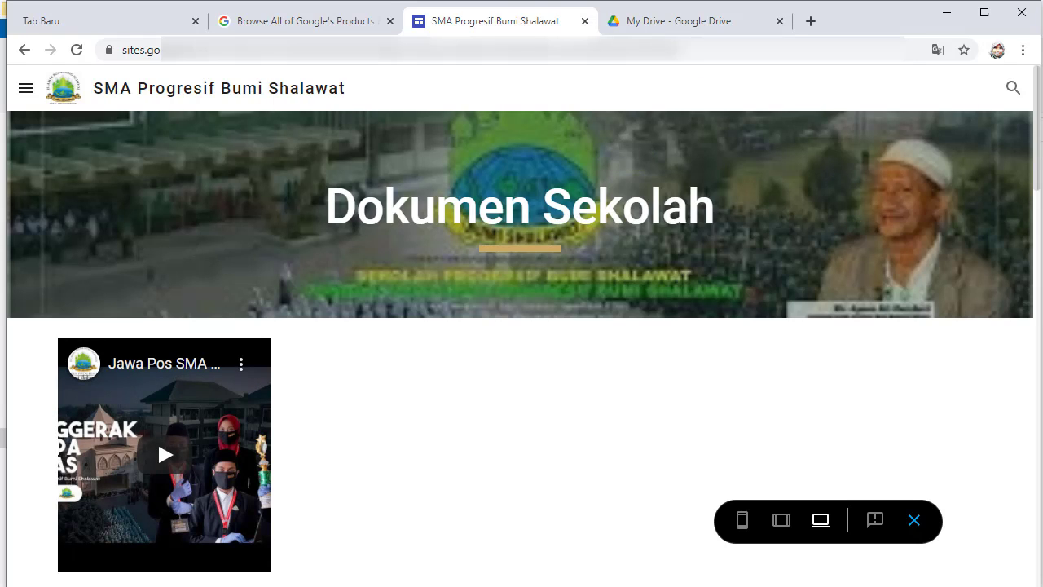
pyautogui.moveTo(1037, 153); pyautogui.dragTo(1037, 537)
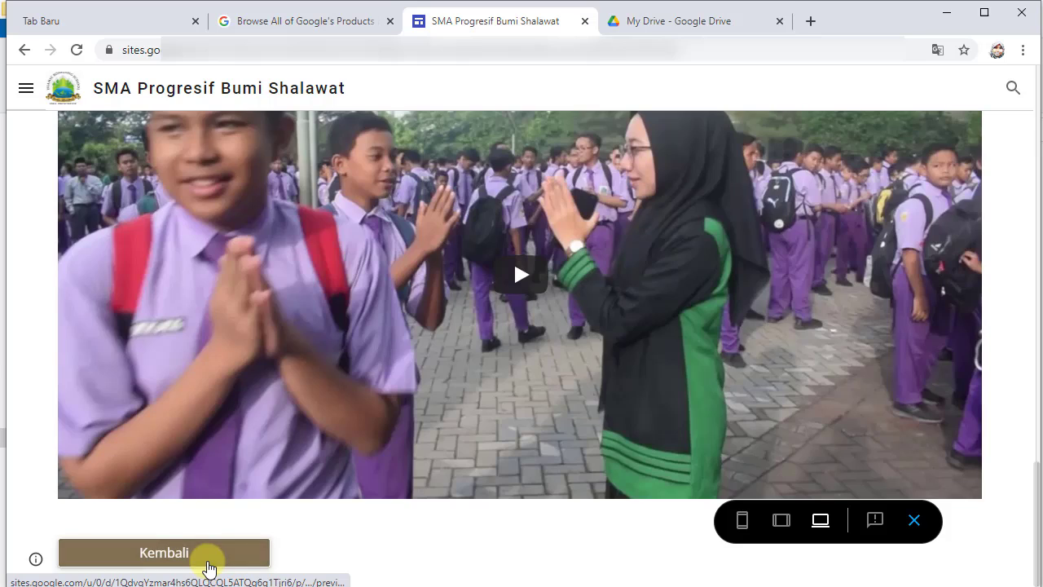
pyautogui.click(208, 567)
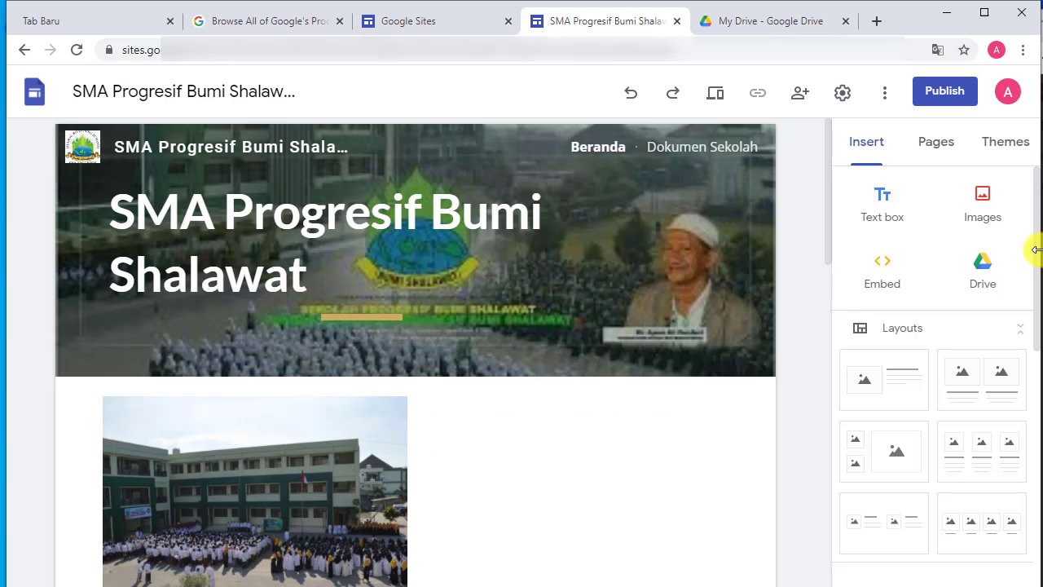
# Embed the website sekolahprogresif.sch.id on the Beranda page by URL as a whole page.
pyautogui.scroll(-1, 1019, 253)
pyautogui.scroll(1, 1018, 253)
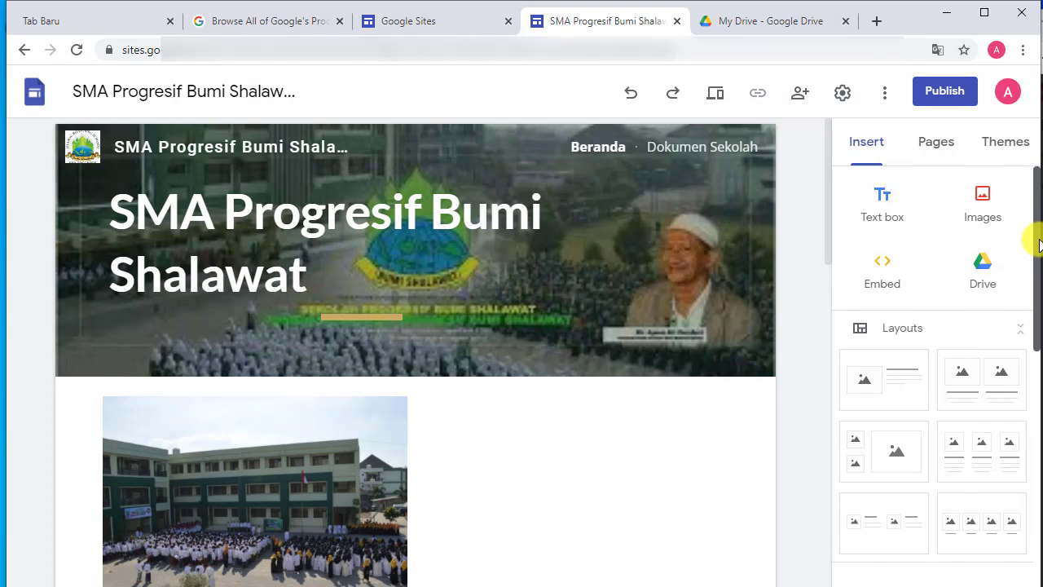
pyautogui.click(887, 267)
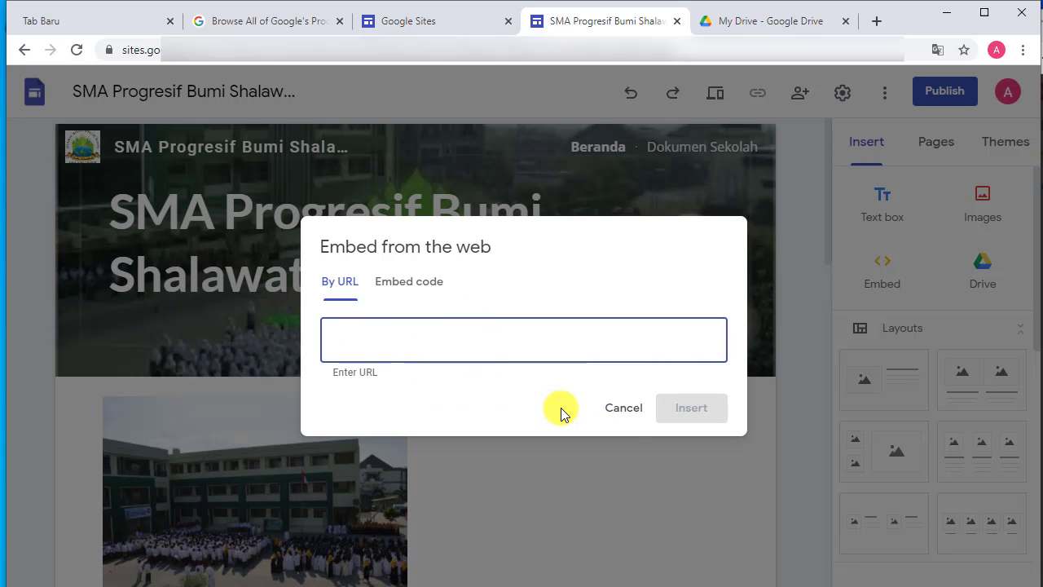
pyautogui.write('sekolahprogresif.sch.id')
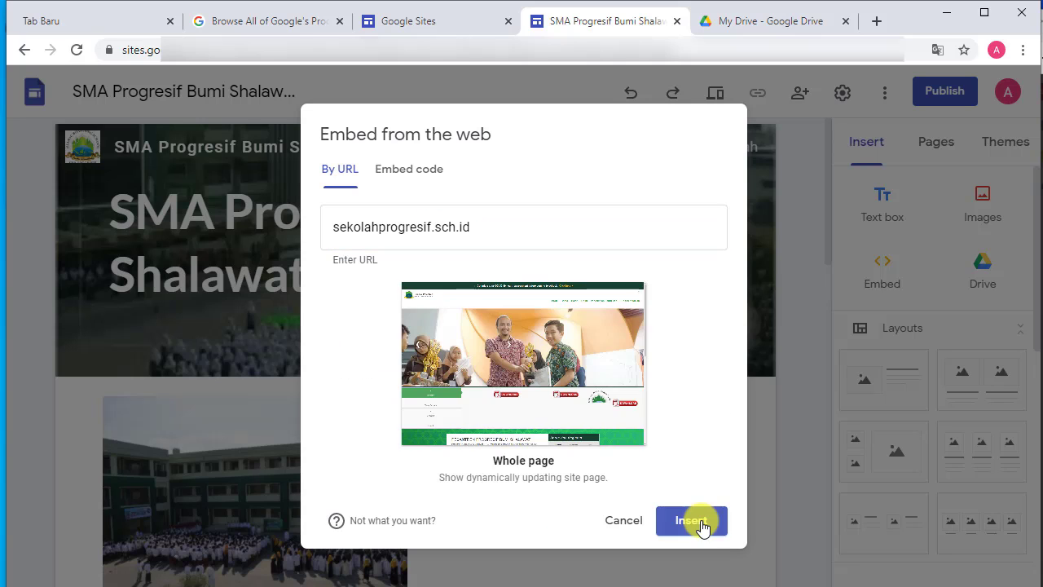
pyautogui.click(691, 520)
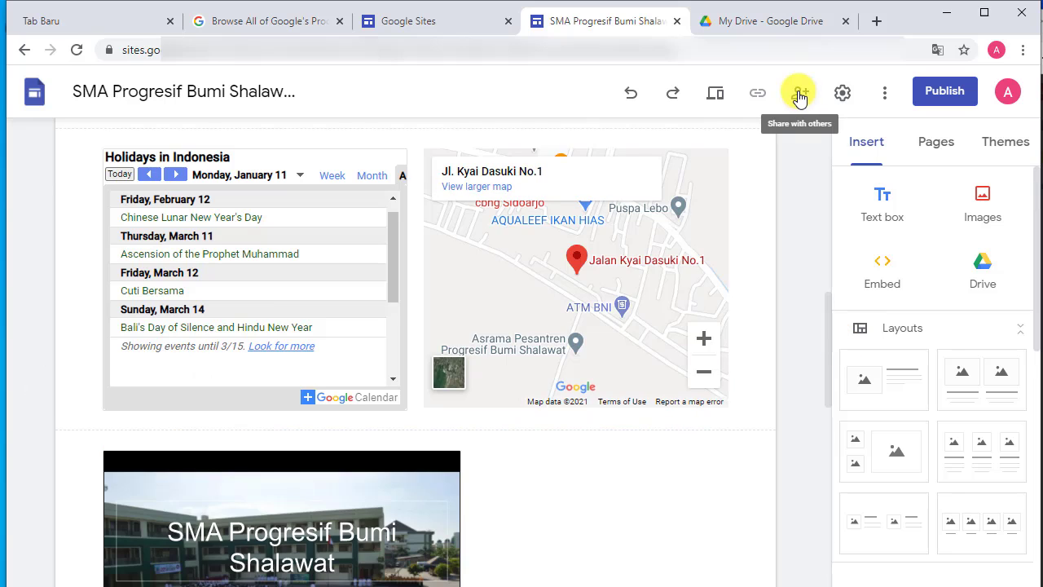
# Try to share the site with a colleague, entering the person's name and checking the available access roles.
pyautogui.click(799, 94)
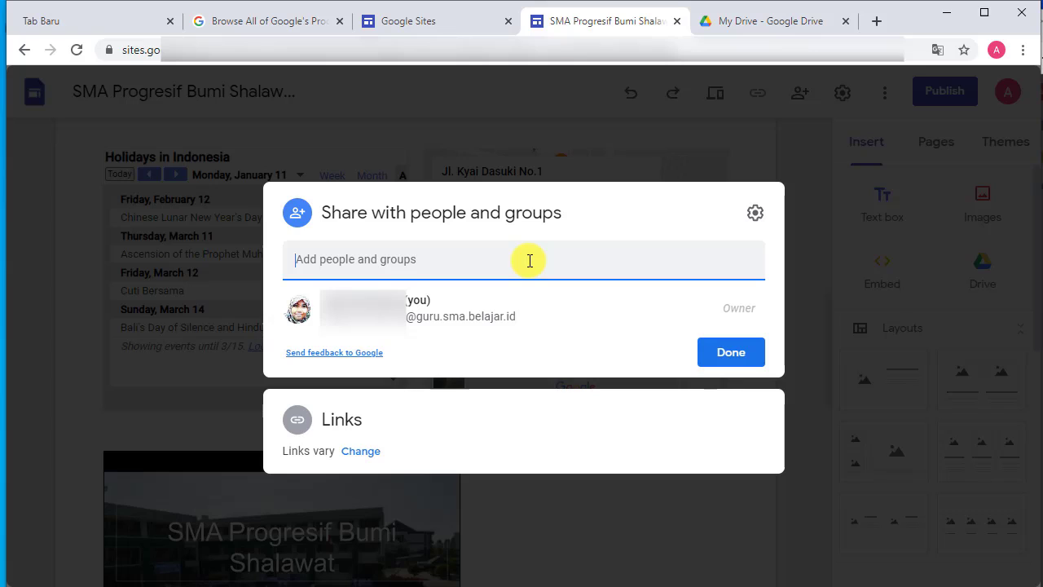
pyautogui.write('aninda')
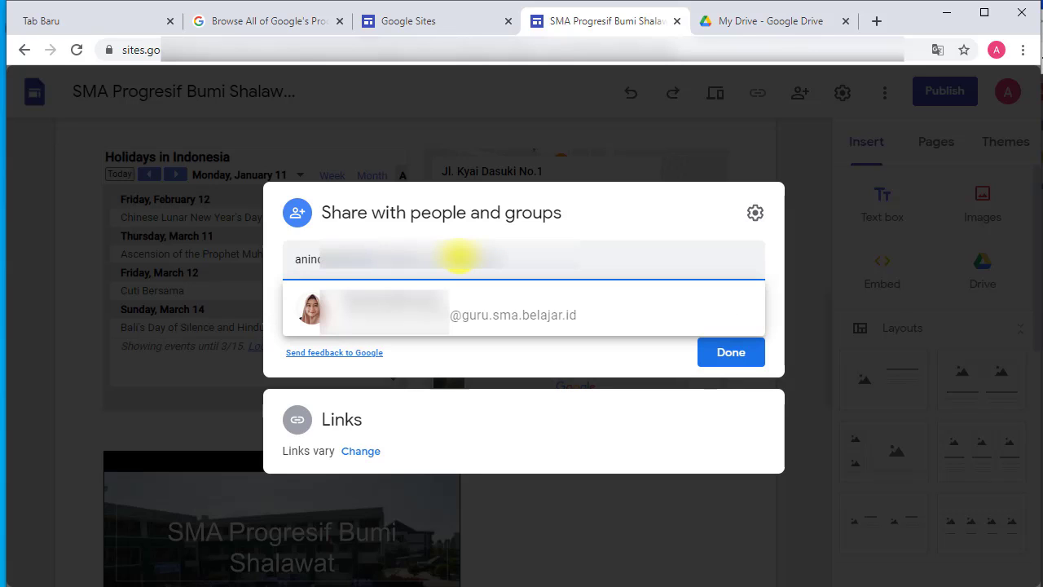
pyautogui.press('Return')
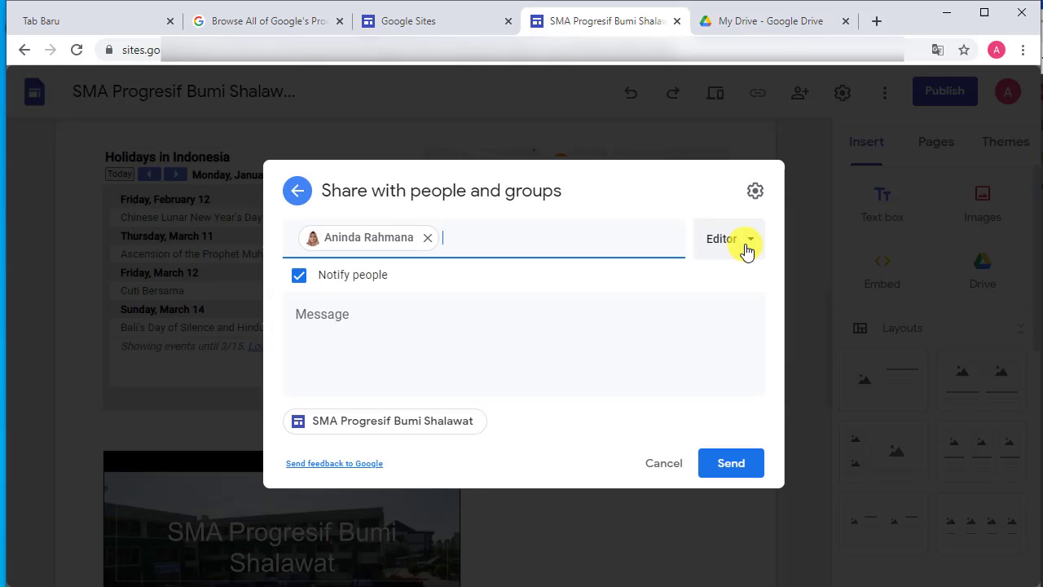
pyautogui.click(745, 246)
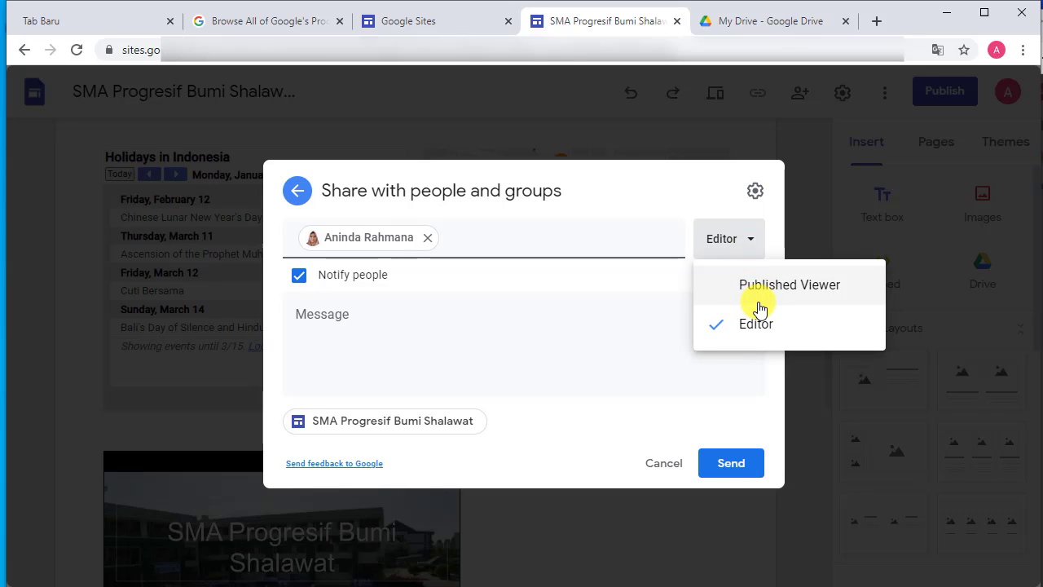
# Set the site's draft link access to "Anyone with the link" and close the sharing settings.
pyautogui.click(363, 455)
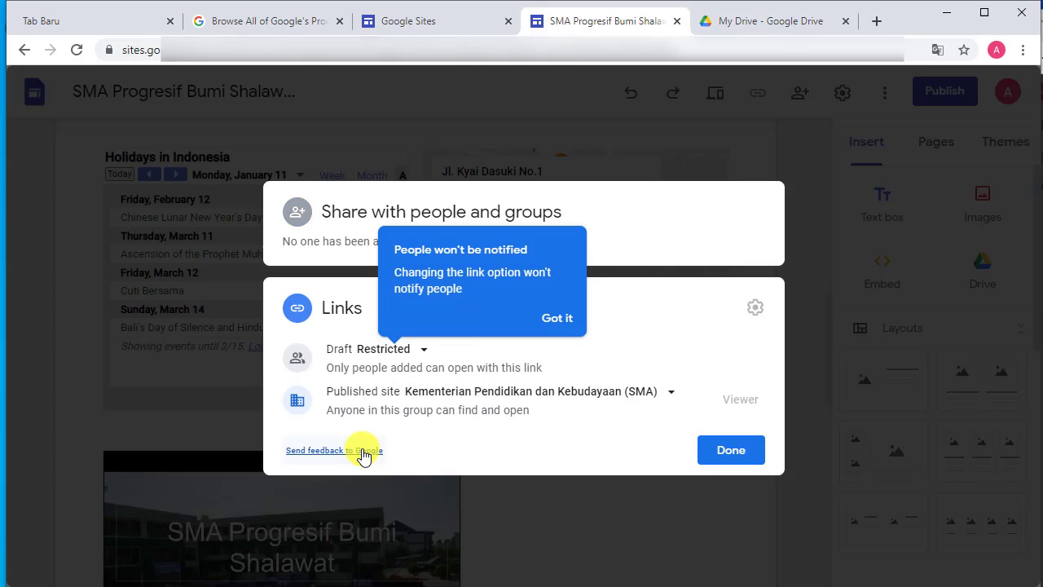
pyautogui.click(422, 351)
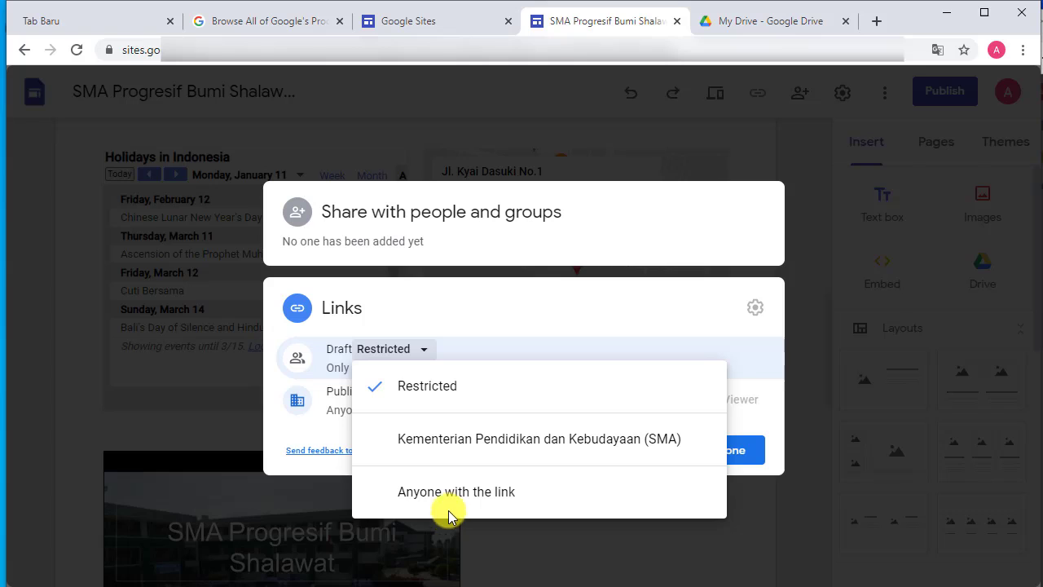
pyautogui.click(378, 491)
pyautogui.click(475, 356)
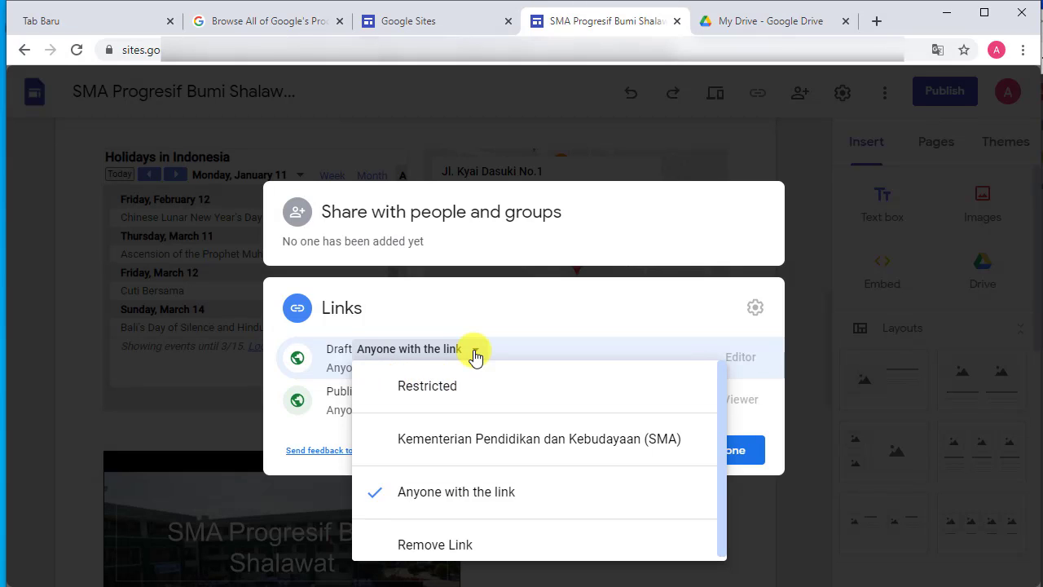
pyautogui.click(523, 307)
pyautogui.click(736, 133)
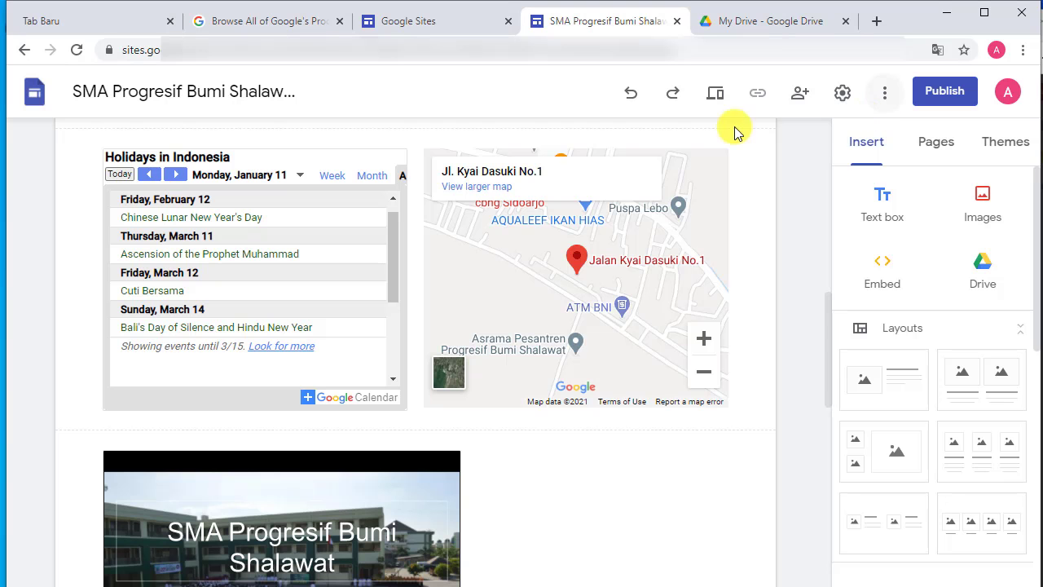
# Set the site's navigation mode to Side and the navigation color to White.
pyautogui.click(845, 99)
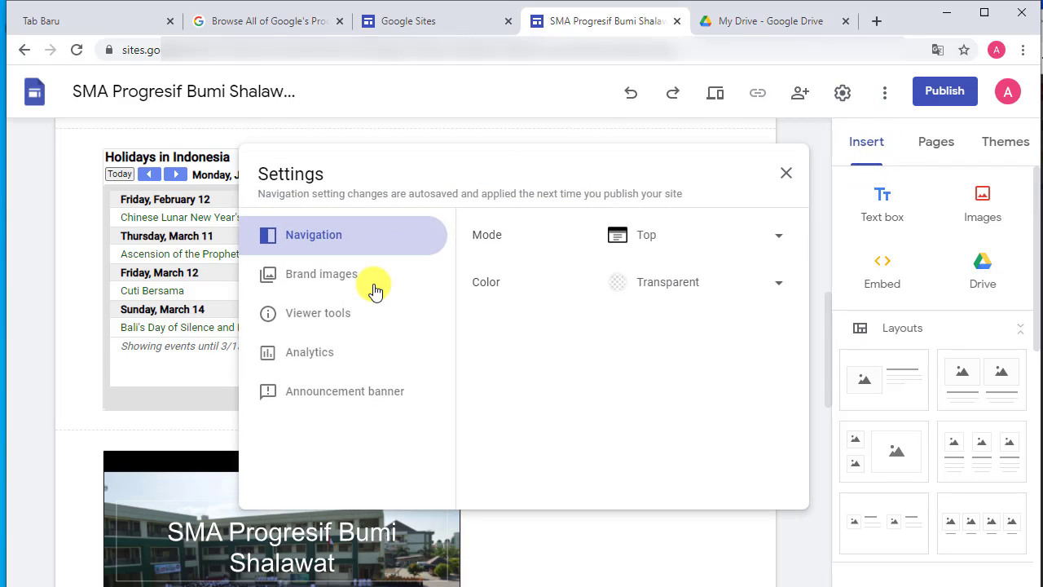
pyautogui.click(785, 234)
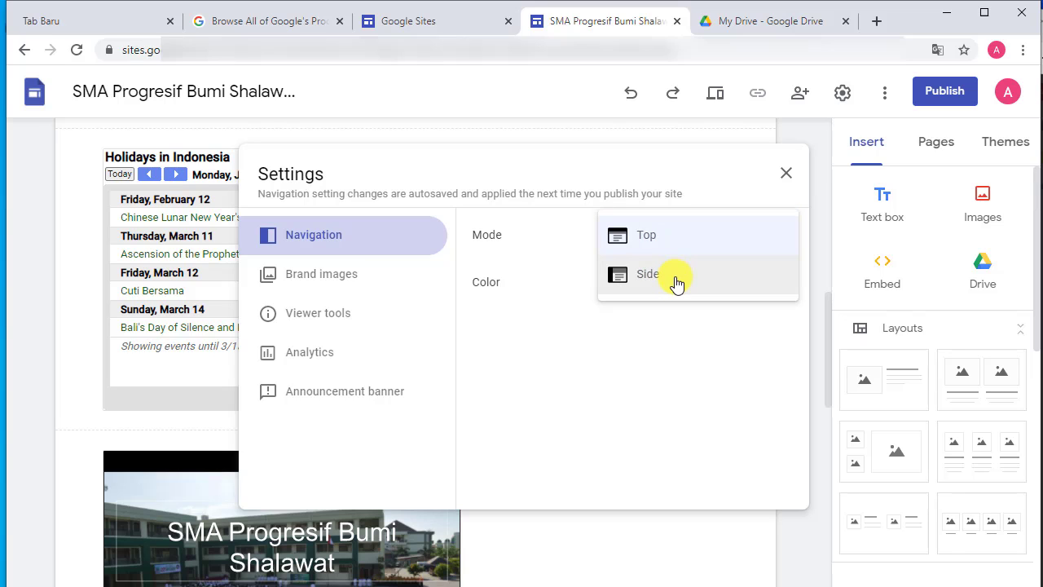
pyautogui.click(675, 283)
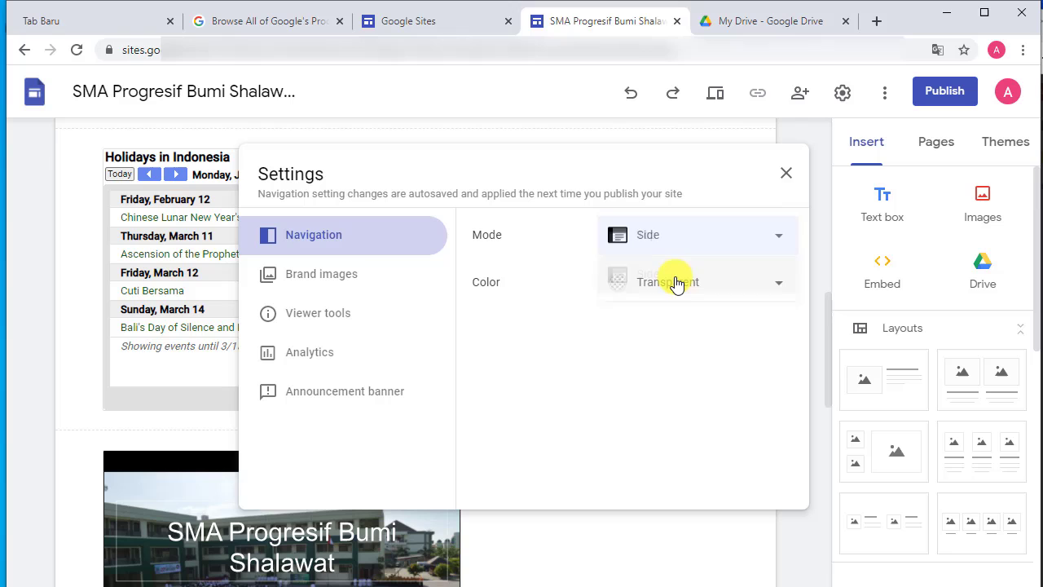
pyautogui.click(738, 286)
pyautogui.click(717, 319)
# Review the site's Brand images, Viewer tools and Analytics settings.
pyautogui.click(381, 282)
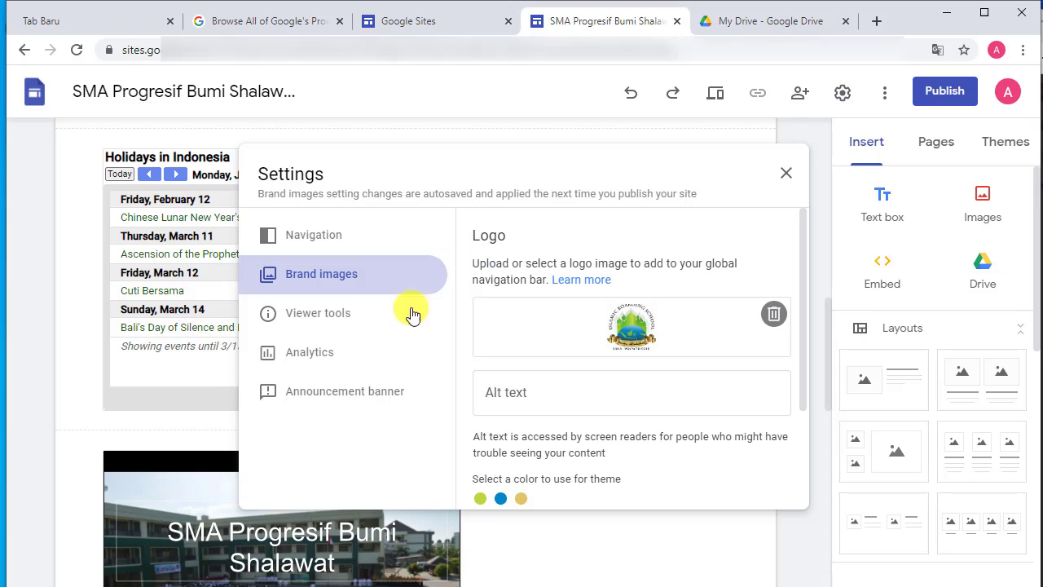
pyautogui.click(340, 321)
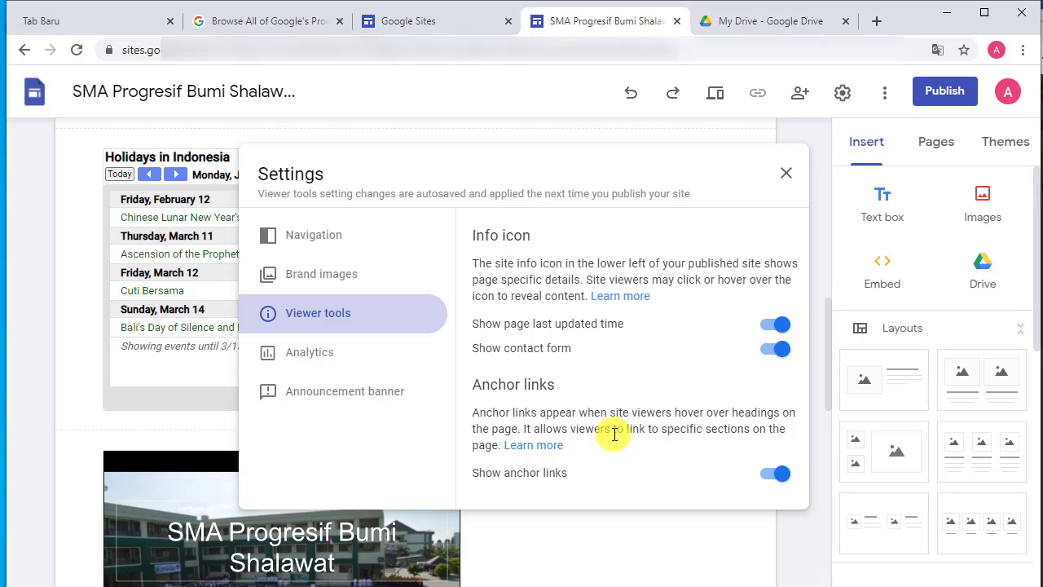
pyautogui.click(296, 360)
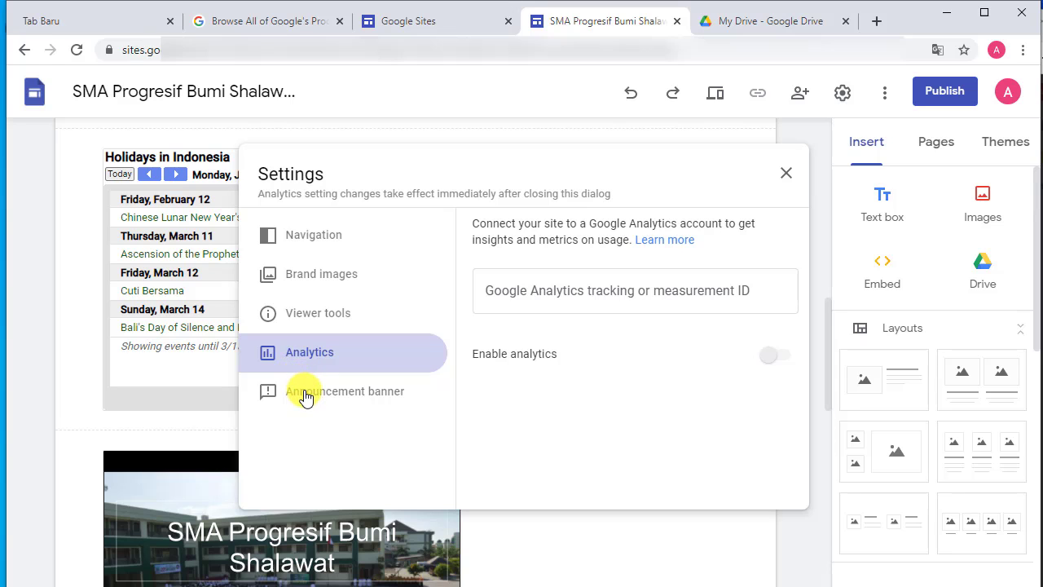
# Turn on a dark green announcement banner with the message "Pengumuman PSB 2021-2020".
pyautogui.click(306, 397)
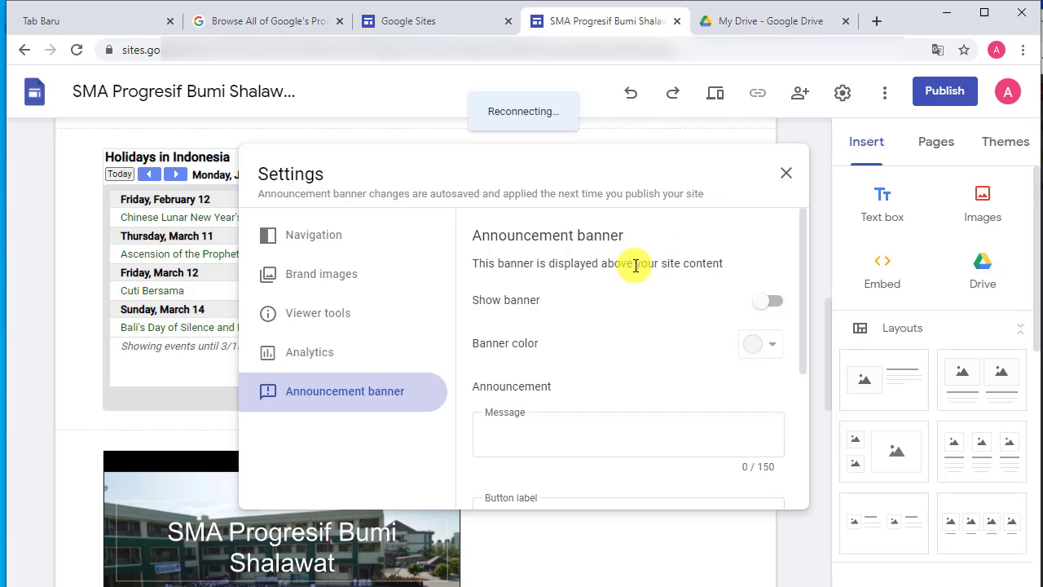
pyautogui.click(771, 351)
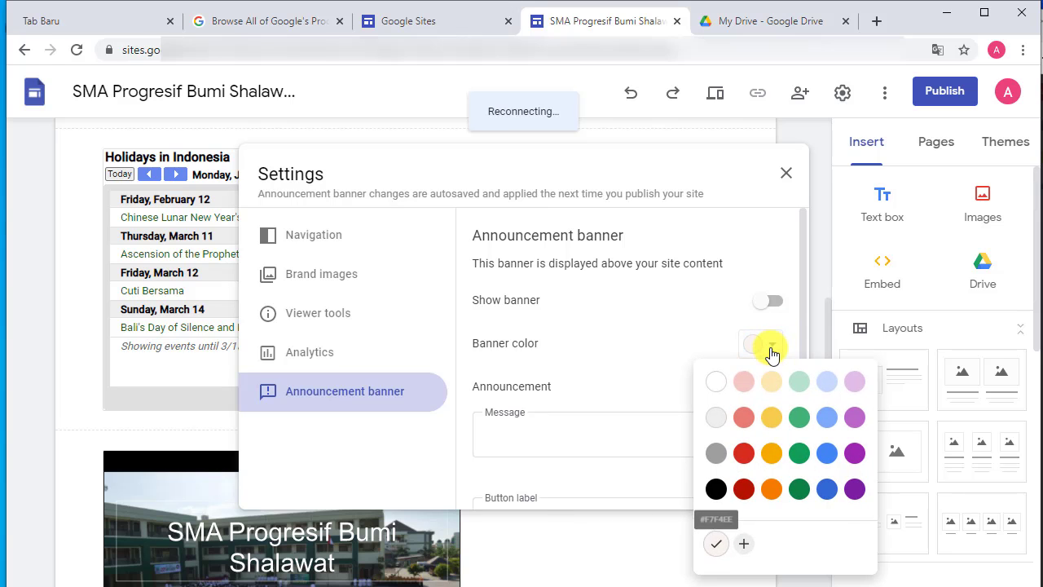
pyautogui.click(798, 488)
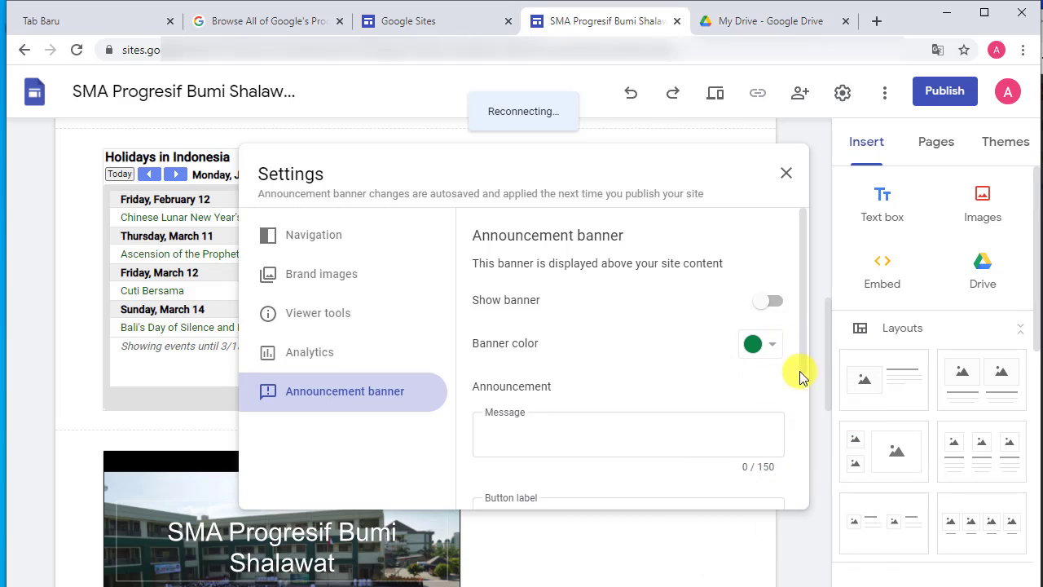
pyautogui.click(600, 430)
pyautogui.write('Pengumuman PSB 2021-2020')
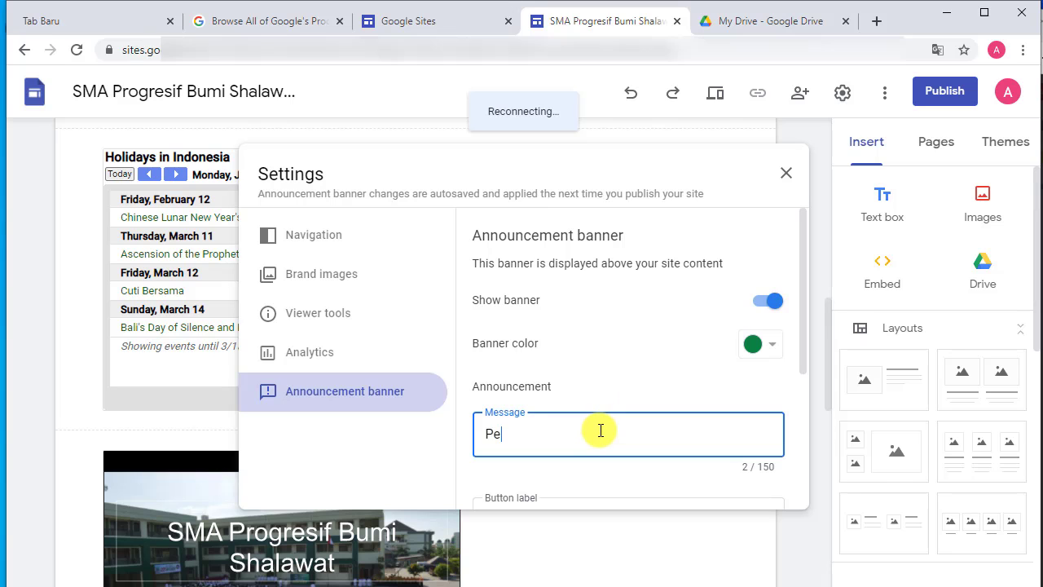
# Give the announcement banner a button labelled "Klik" that opens the Dokumen Sekolah page in a new tab.
pyautogui.scroll(-3, 796, 419)
pyautogui.click(507, 296)
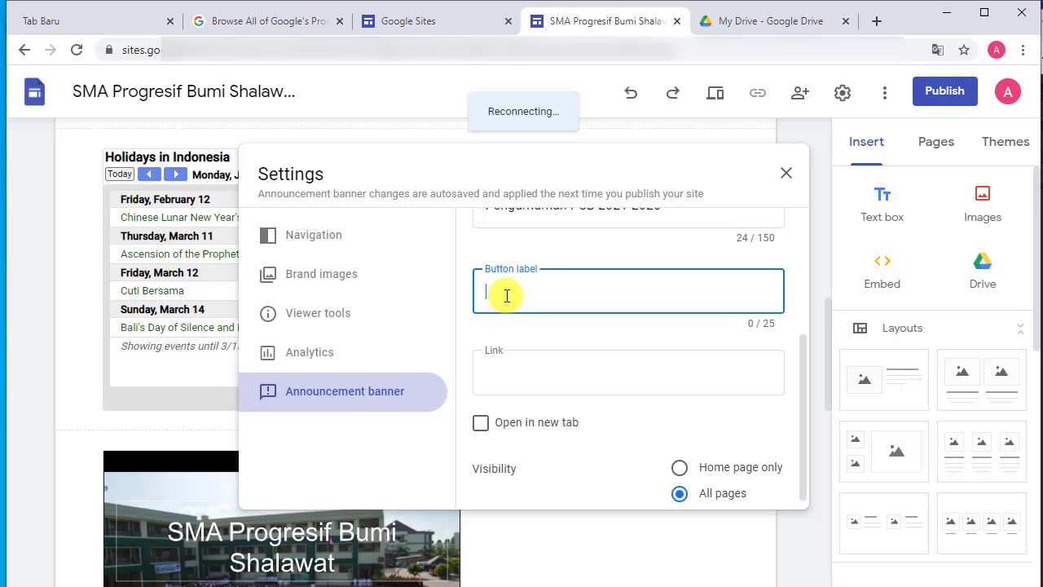
pyautogui.write('Klik')
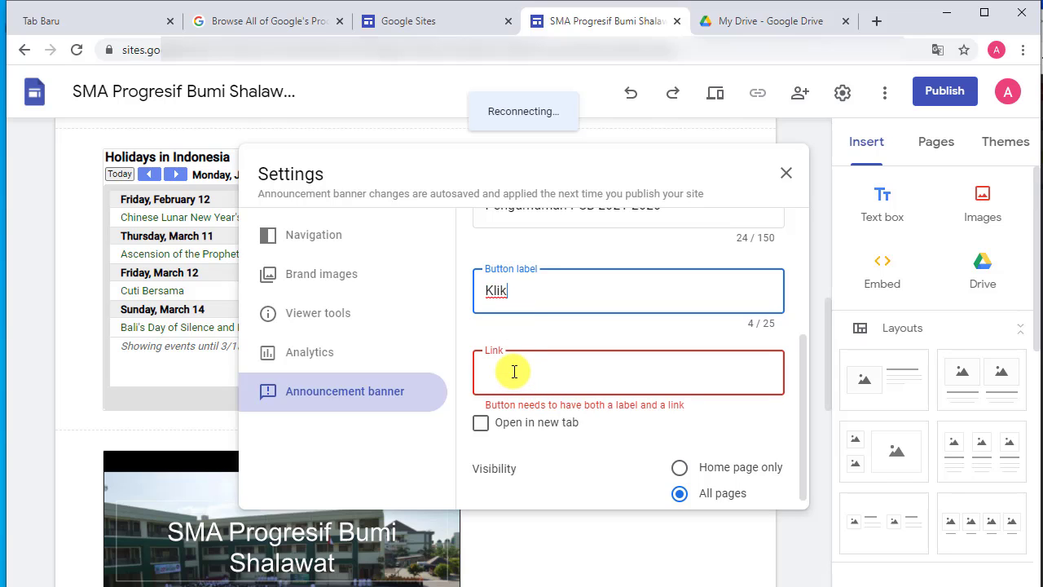
pyautogui.click(514, 371)
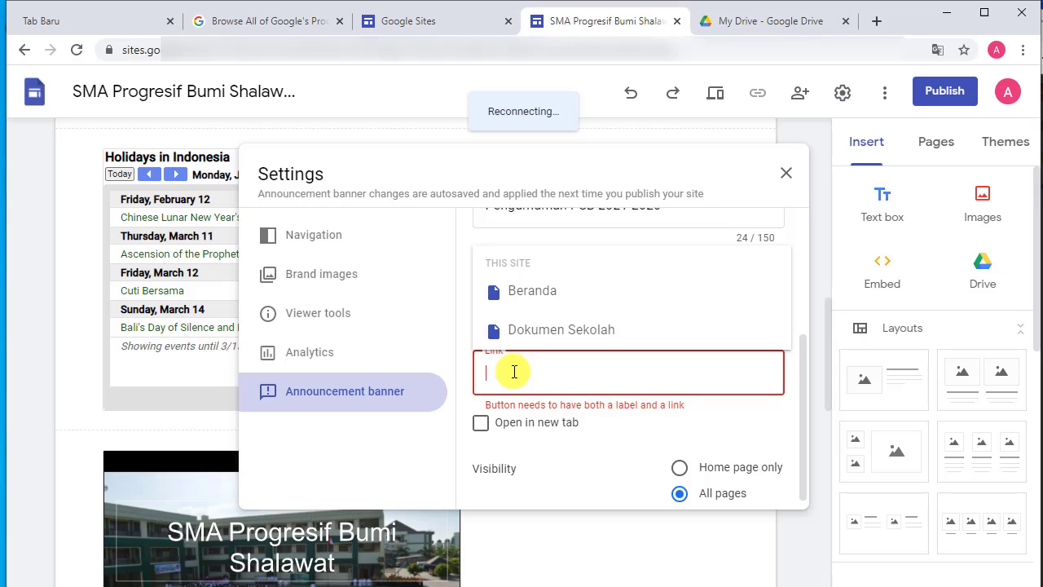
pyautogui.click(522, 338)
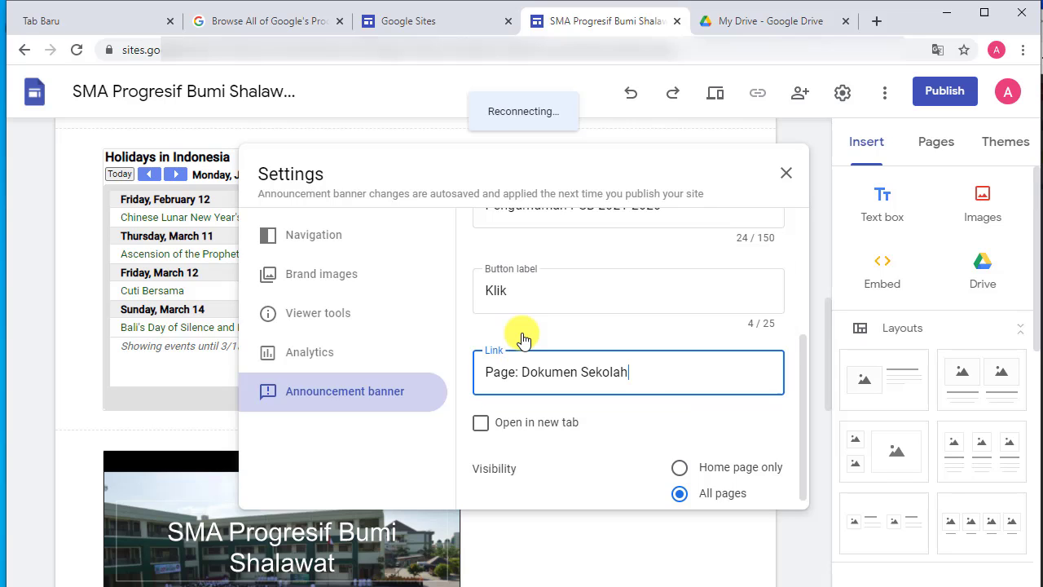
pyautogui.click(479, 432)
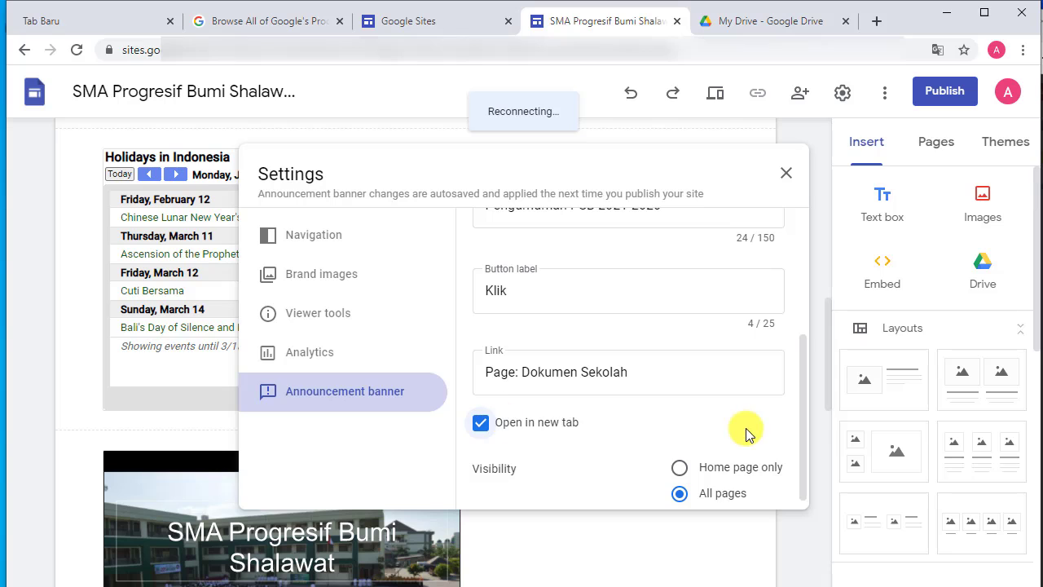
# Limit the announcement banner's visibility to the home page only and close the site settings.
pyautogui.moveTo(801, 416); pyautogui.dragTo(803, 459)
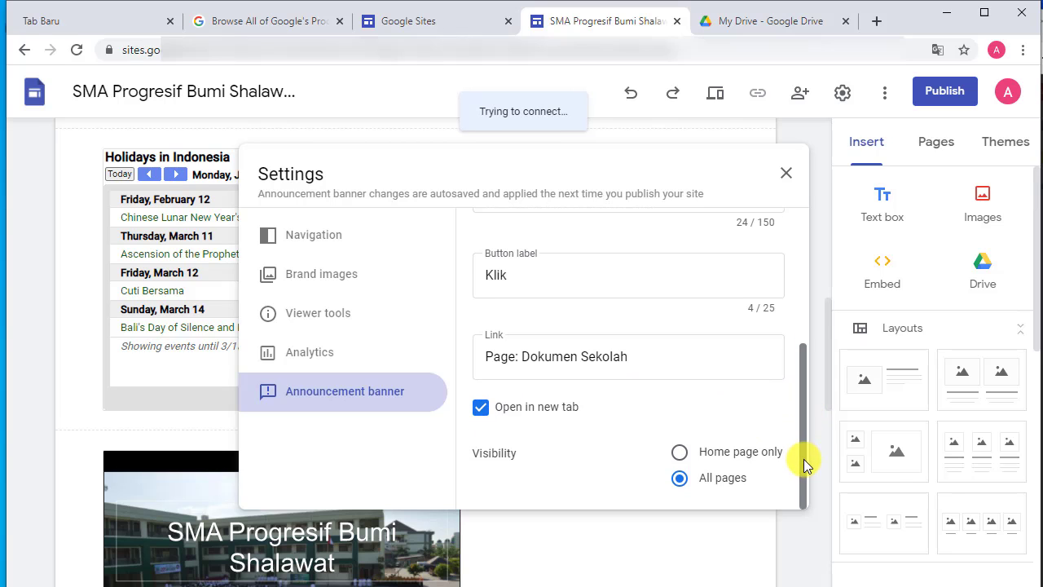
pyautogui.click(678, 453)
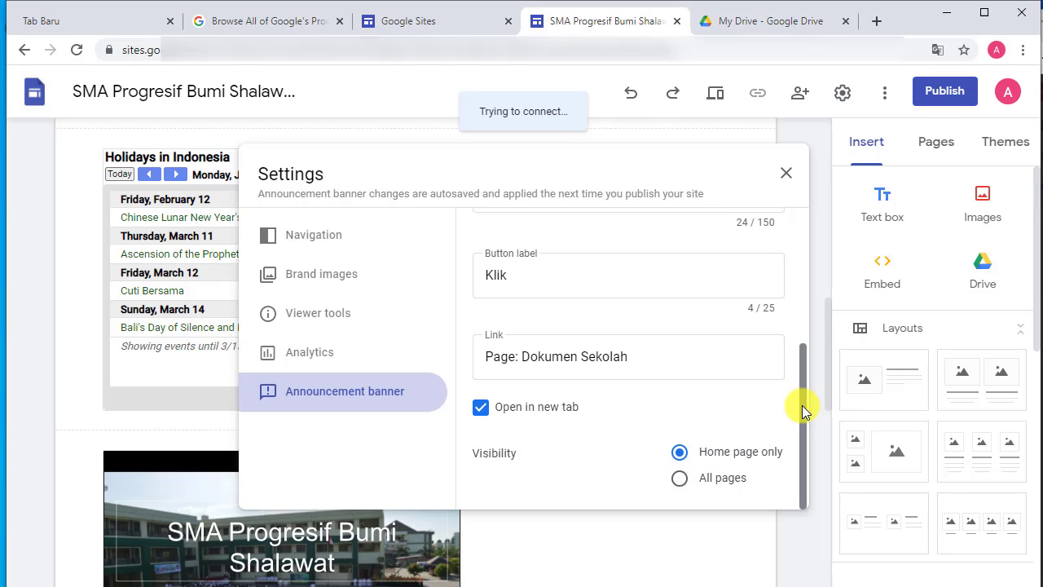
pyautogui.click(787, 176)
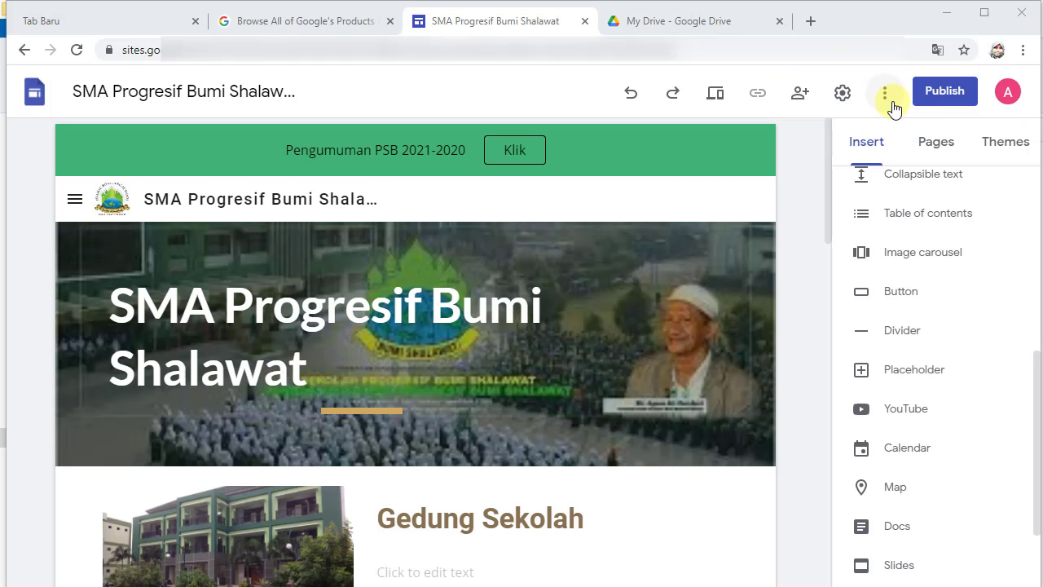
pyautogui.click(890, 106)
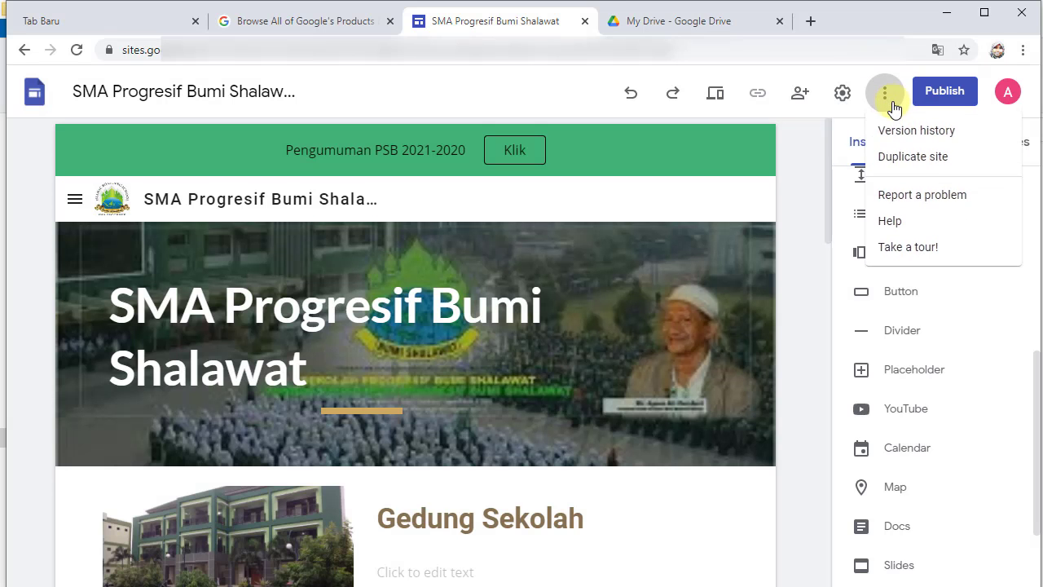
pyautogui.click(897, 160)
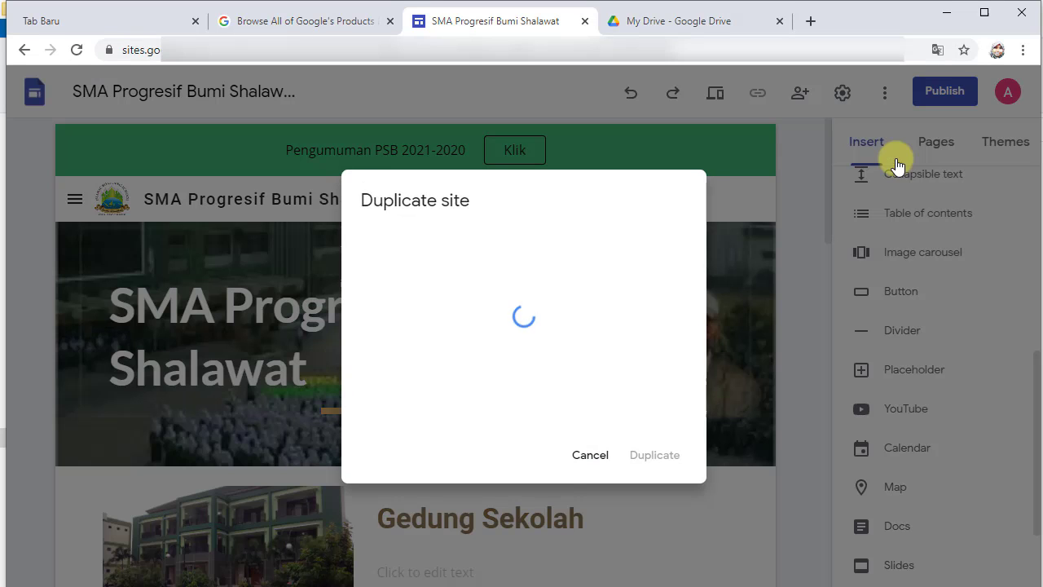
pyautogui.click(369, 375)
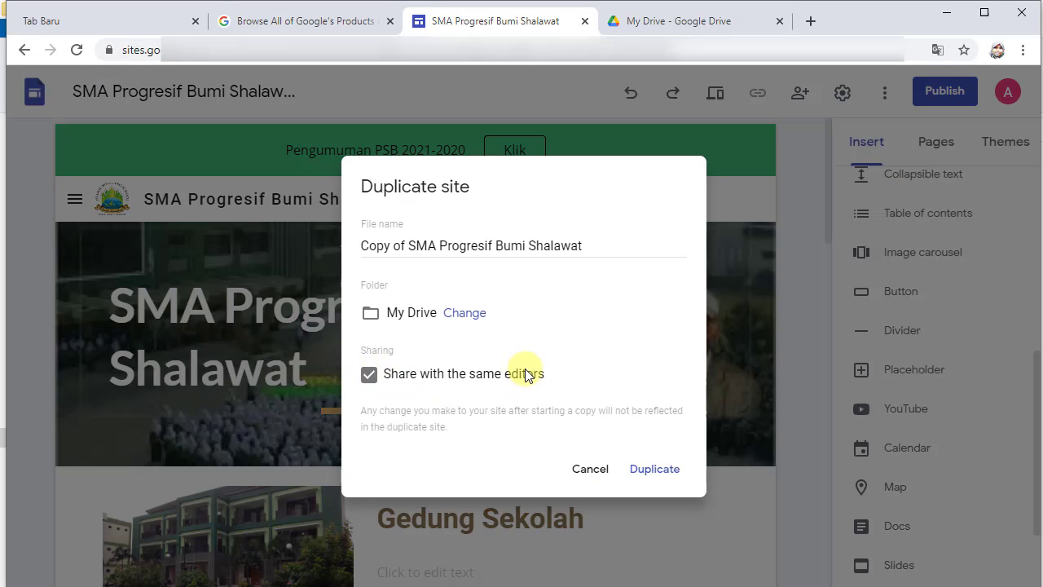
pyautogui.click(370, 376)
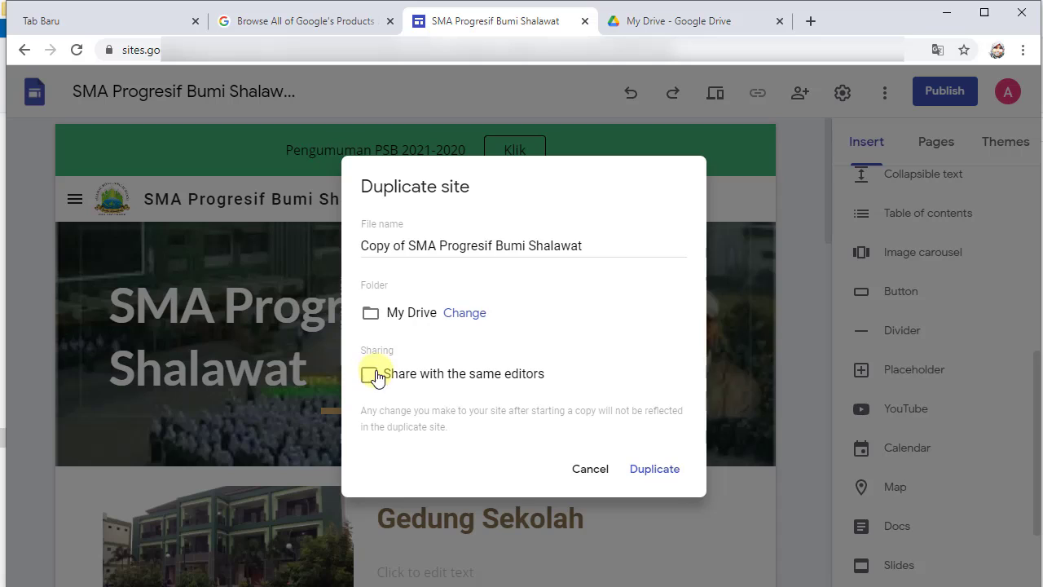
pyautogui.click(590, 469)
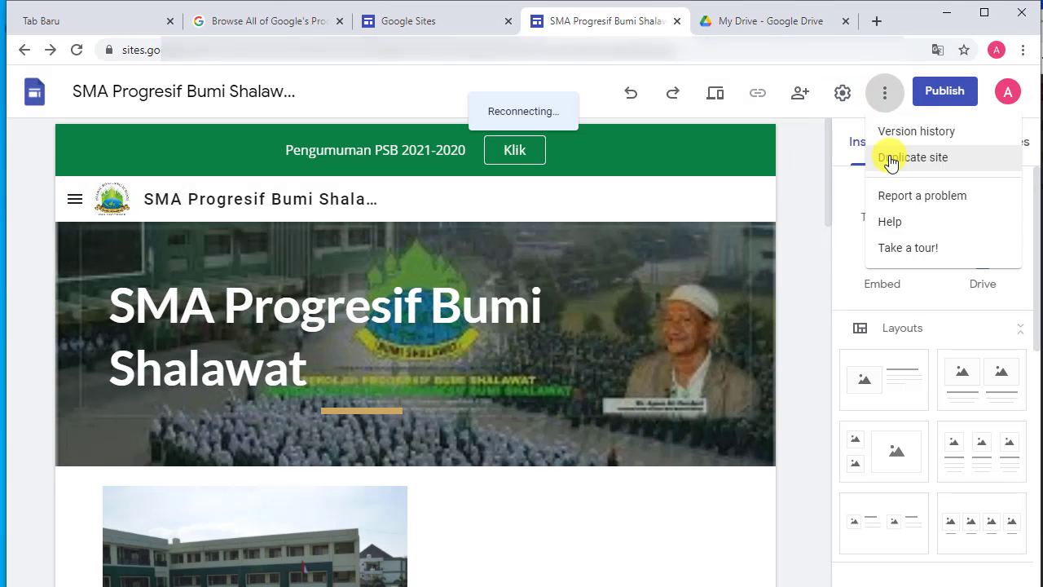
# Open the site's version history and preview the January 11, 9:47 AM version.
pyautogui.click(890, 133)
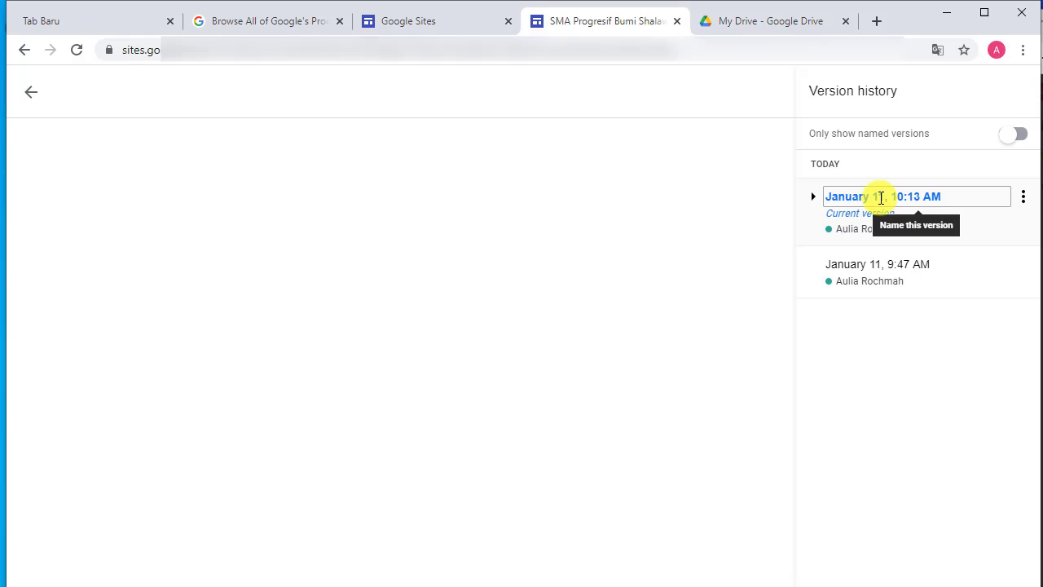
pyautogui.click(859, 267)
pyautogui.click(1022, 265)
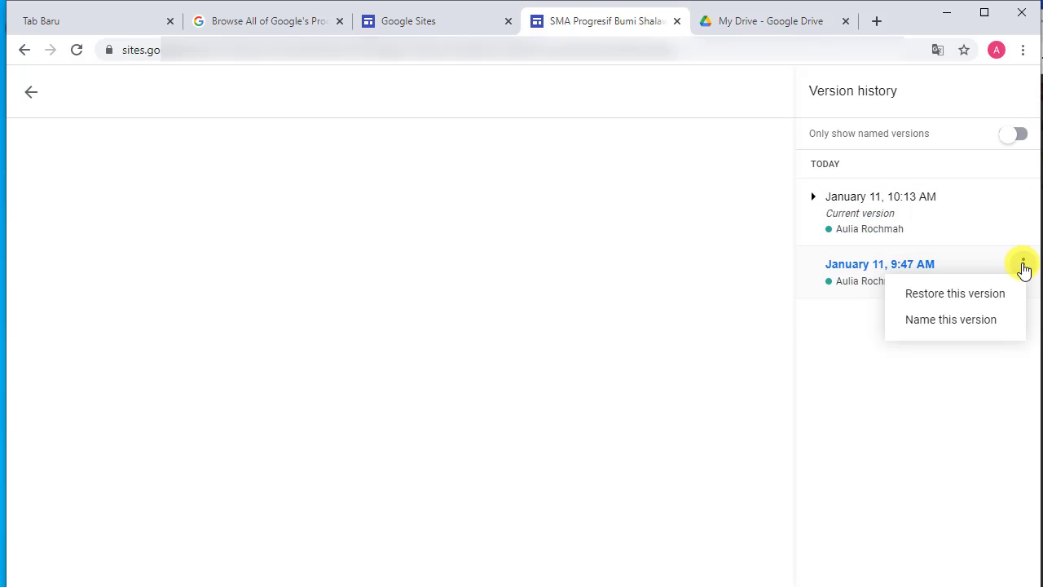
pyautogui.click(859, 196)
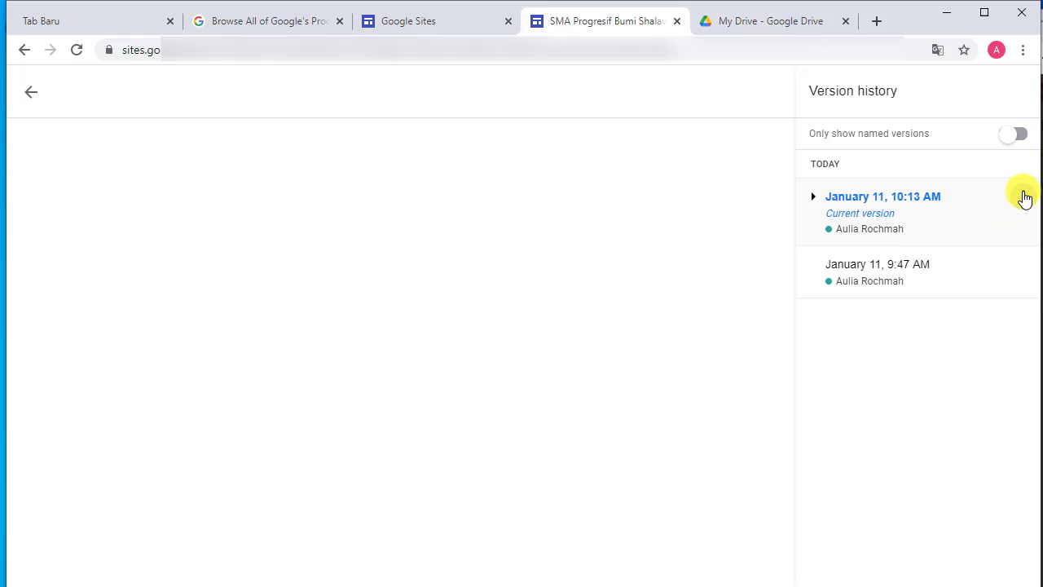
pyautogui.click(1024, 197)
pyautogui.click(888, 292)
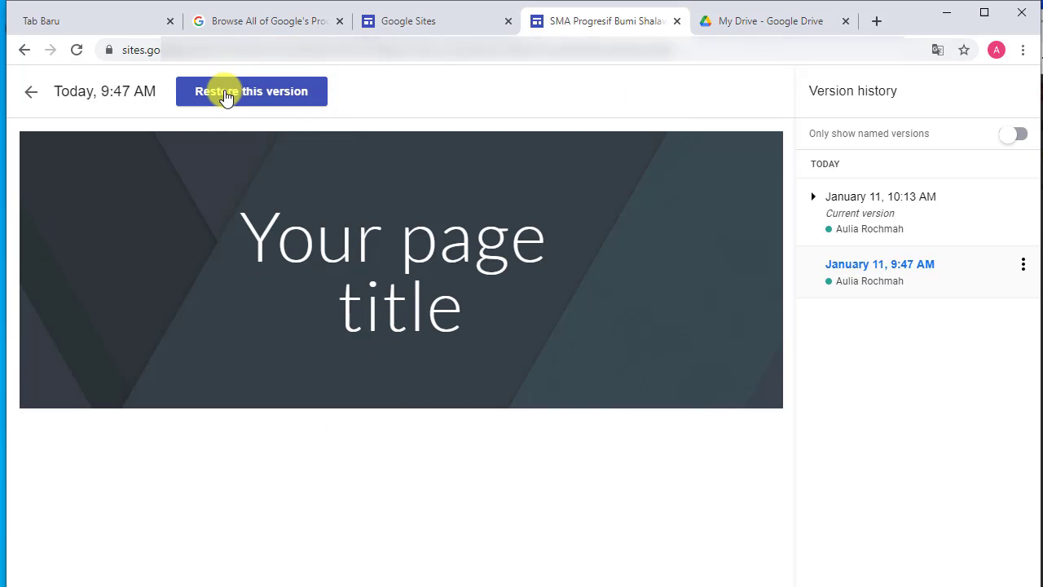
pyautogui.click(226, 93)
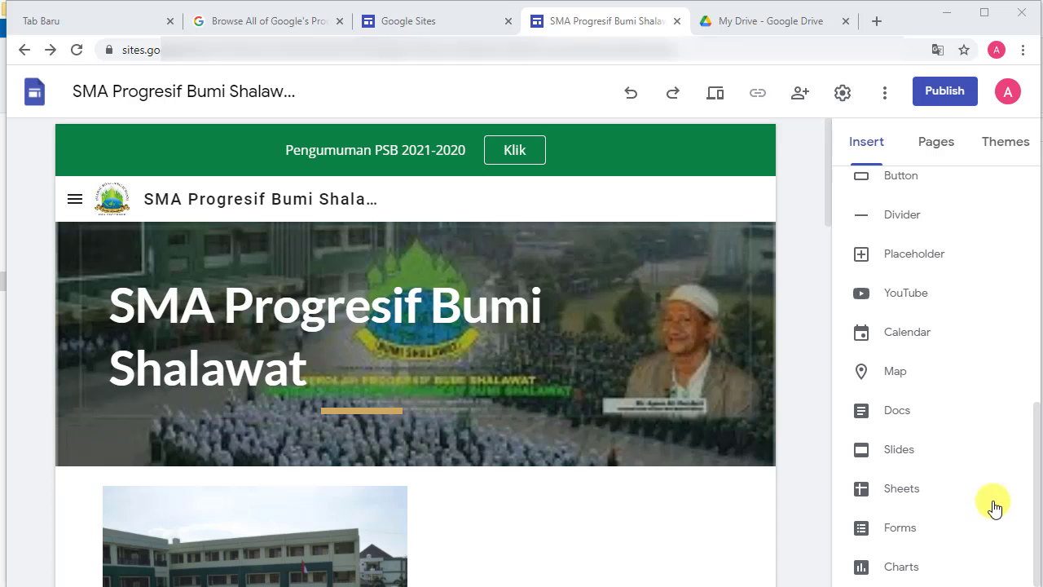
# Publish the site under the web address "smaprogresifbumishalawat" without asking public search engines to hide it.
pyautogui.click(945, 93)
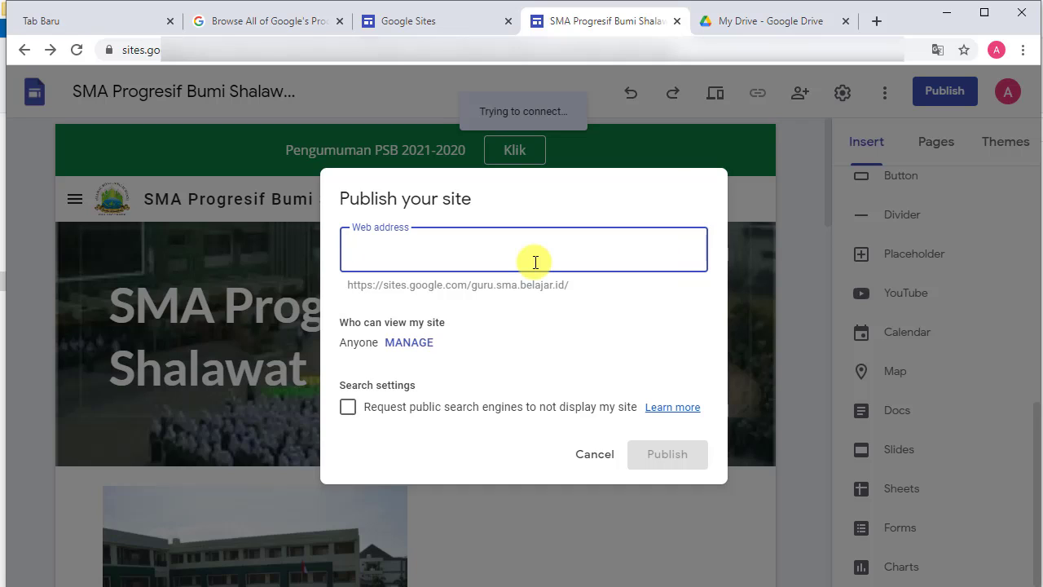
pyautogui.write('smaprogresifbumishalawat')
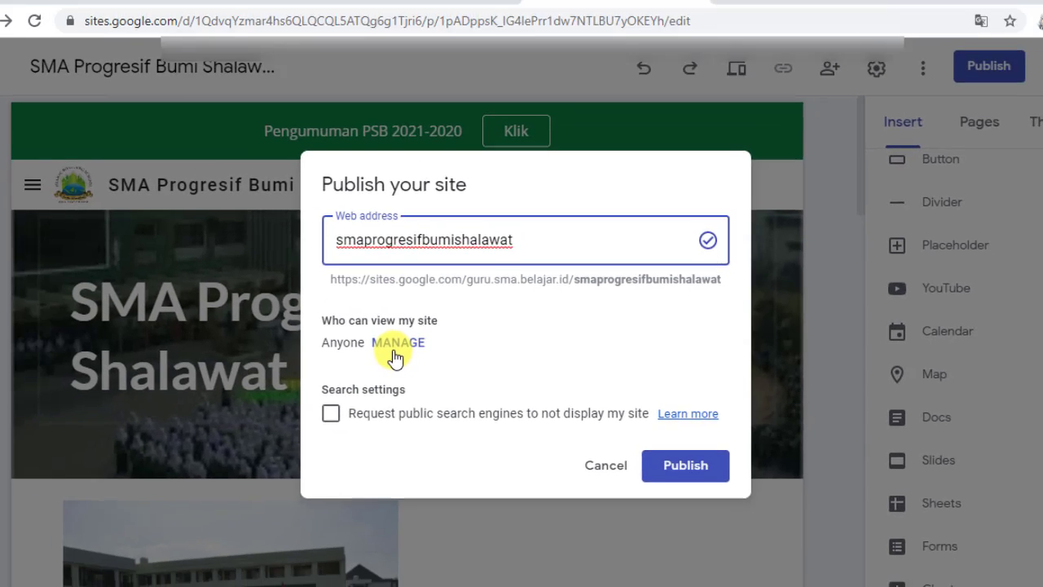
pyautogui.click(339, 345)
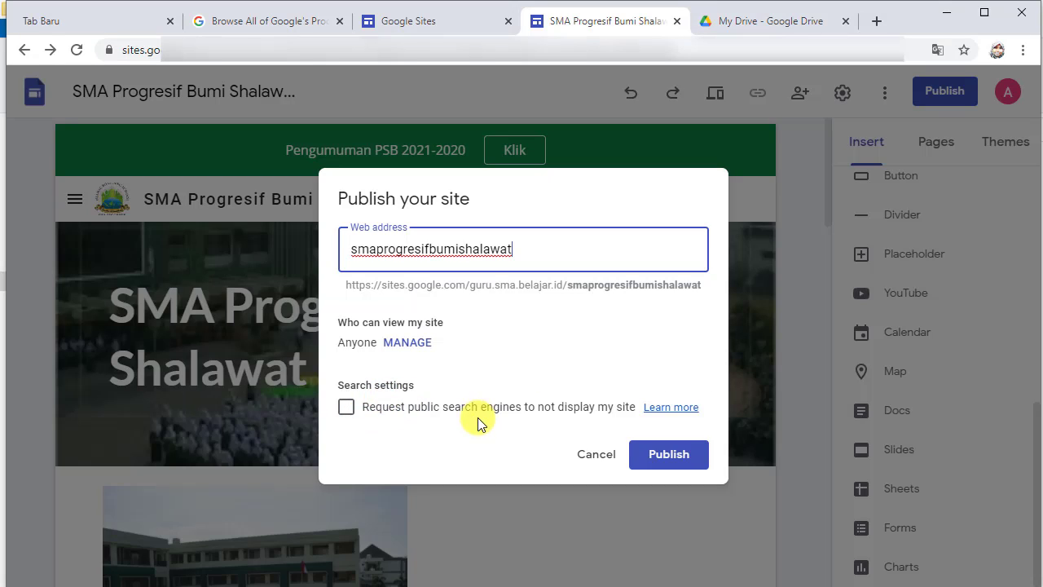
pyautogui.click(347, 407)
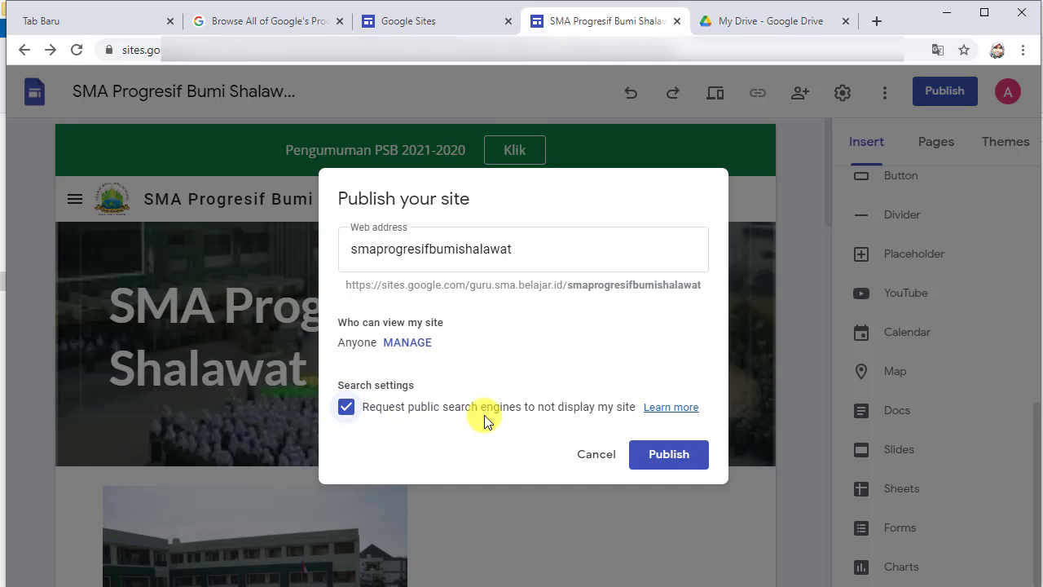
pyautogui.click(382, 422)
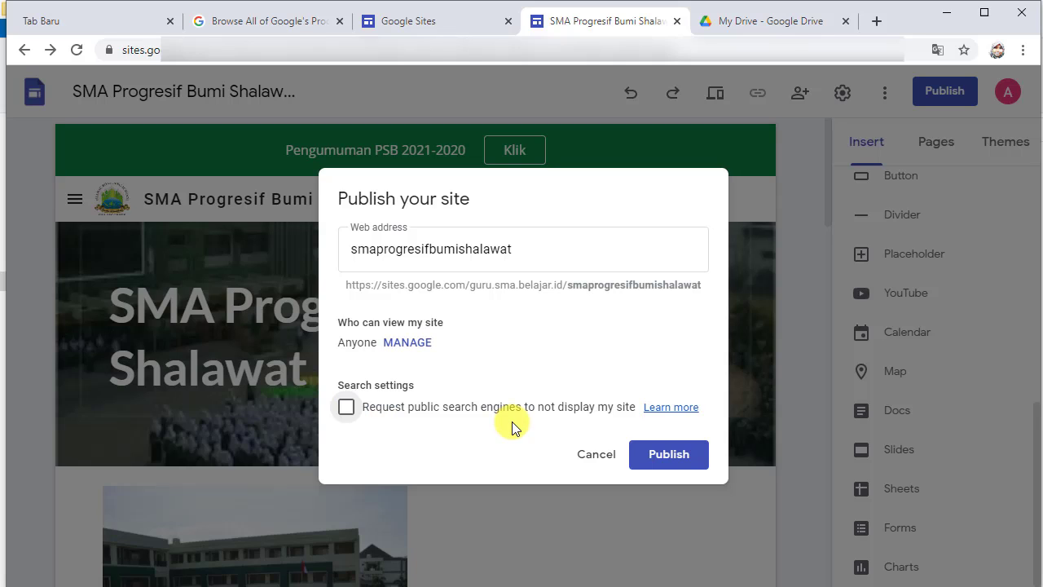
pyautogui.click(633, 455)
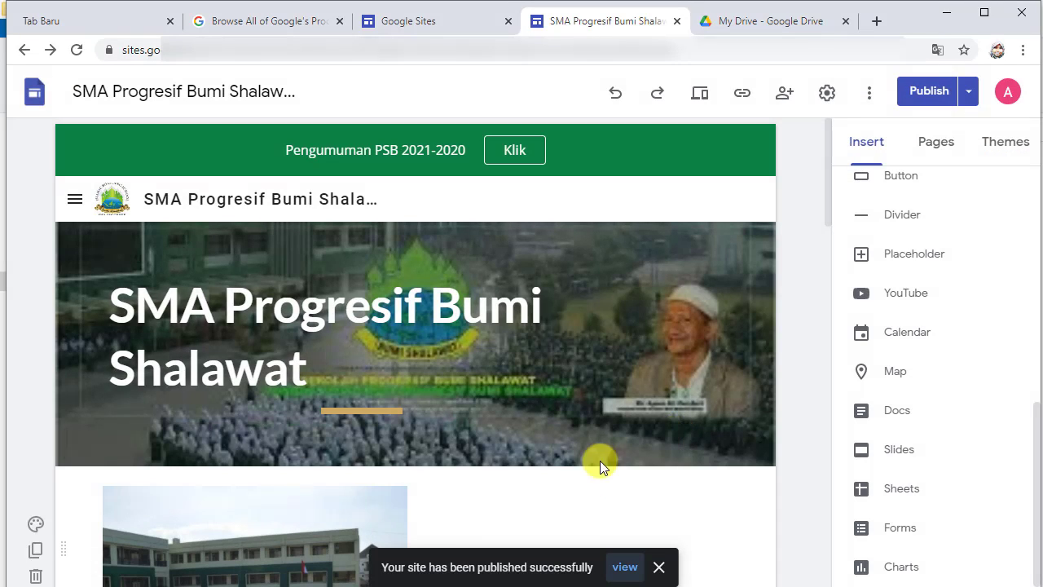
# Unpublish the site and confirm taking it offline.
pyautogui.click(967, 93)
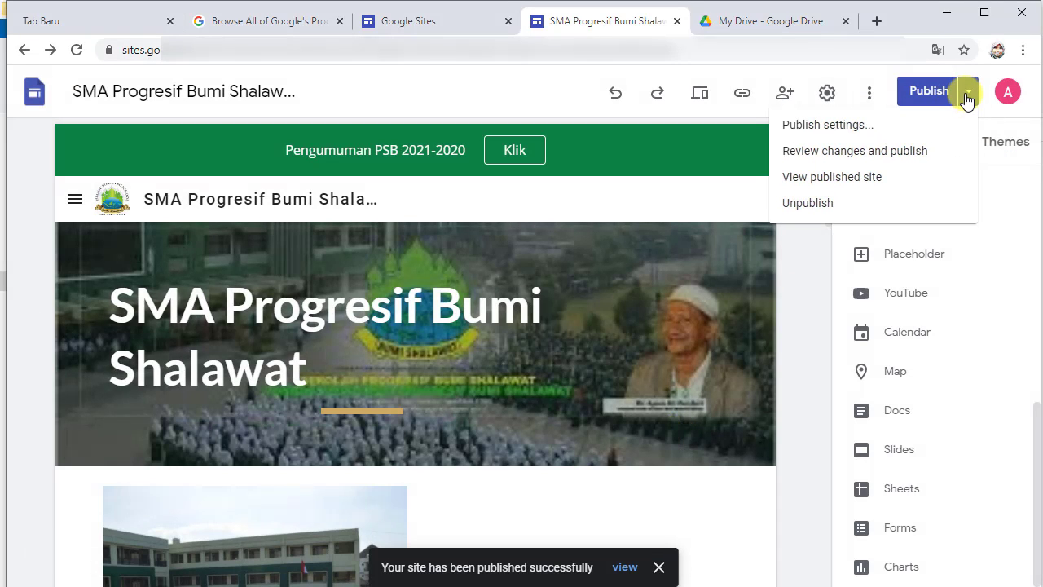
pyautogui.click(823, 203)
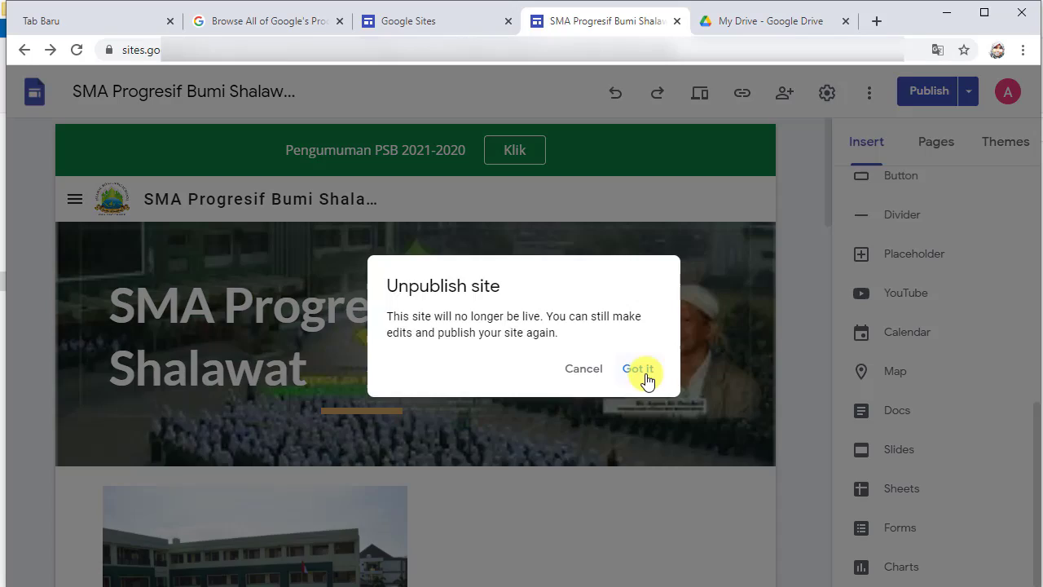
pyautogui.click(643, 375)
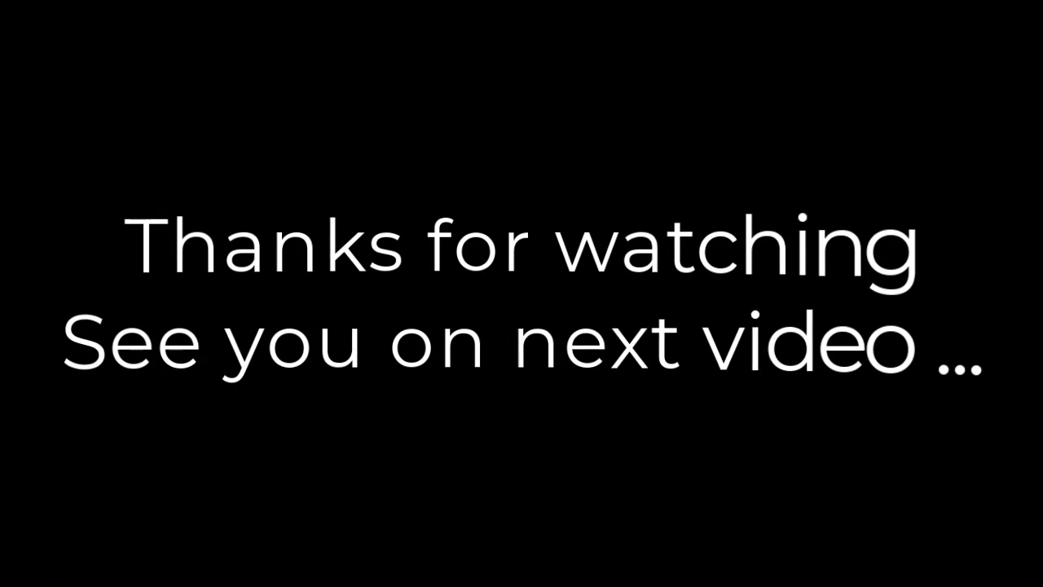